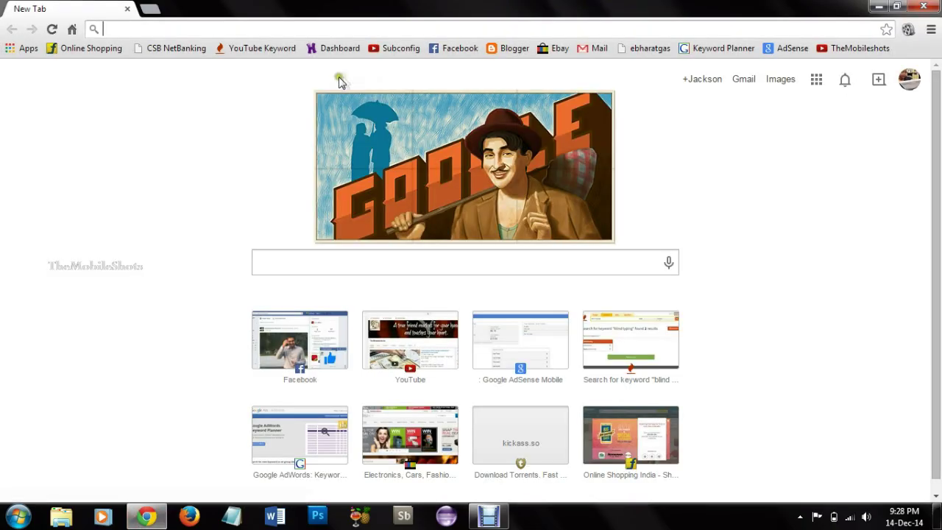
type("www.")
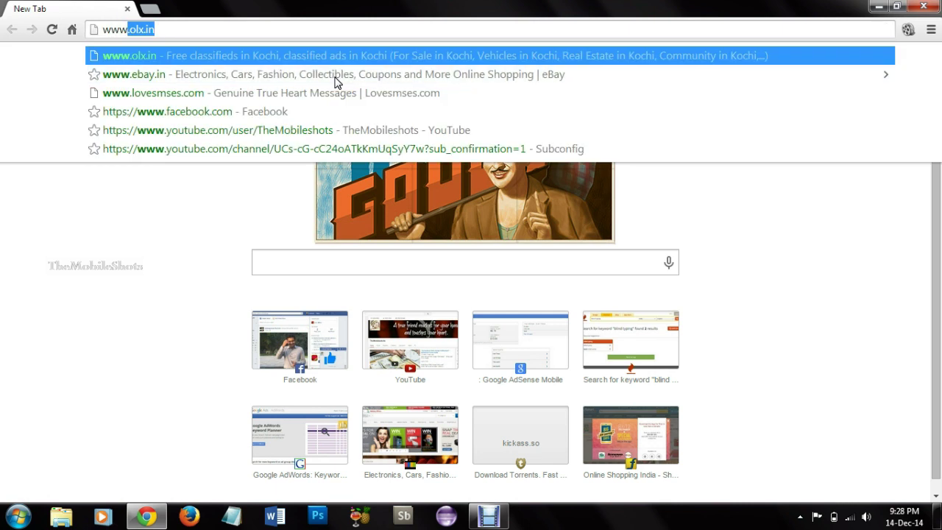
type("ho")
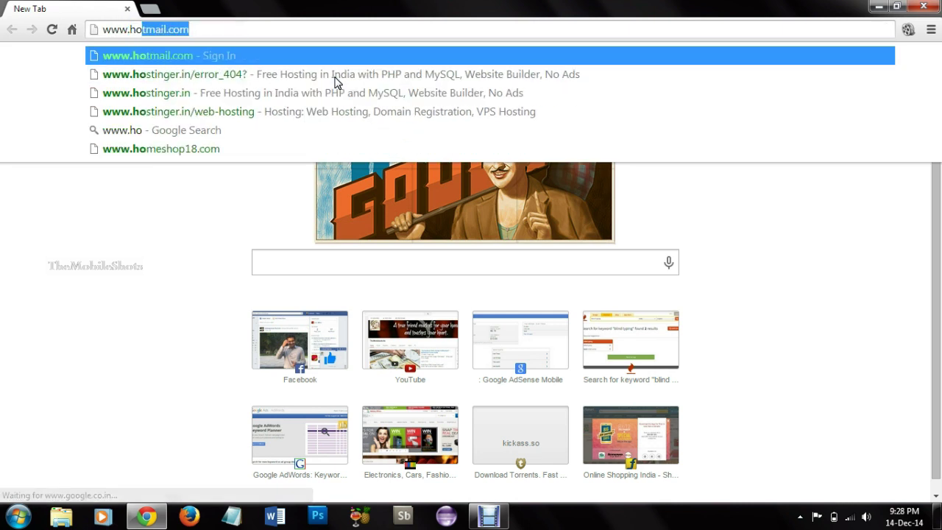
type("stig")
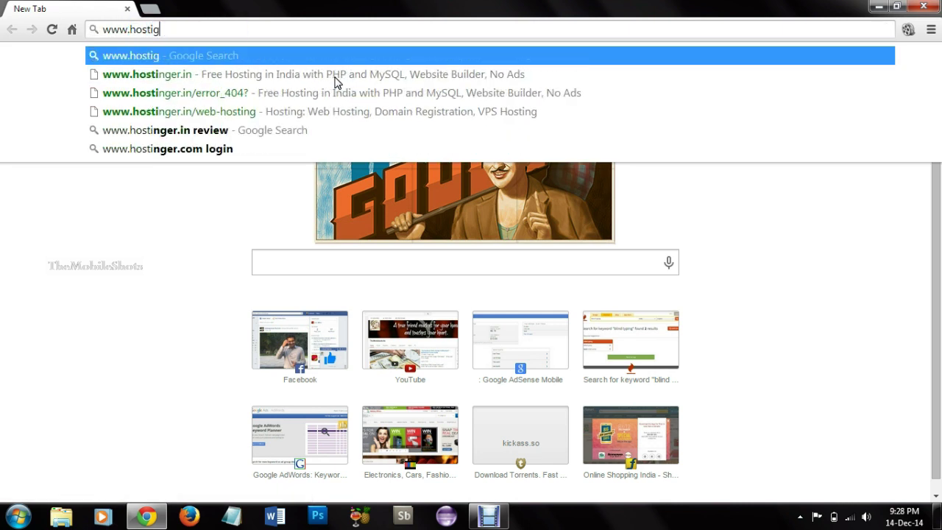
key("BackSpace")
type("nger.")
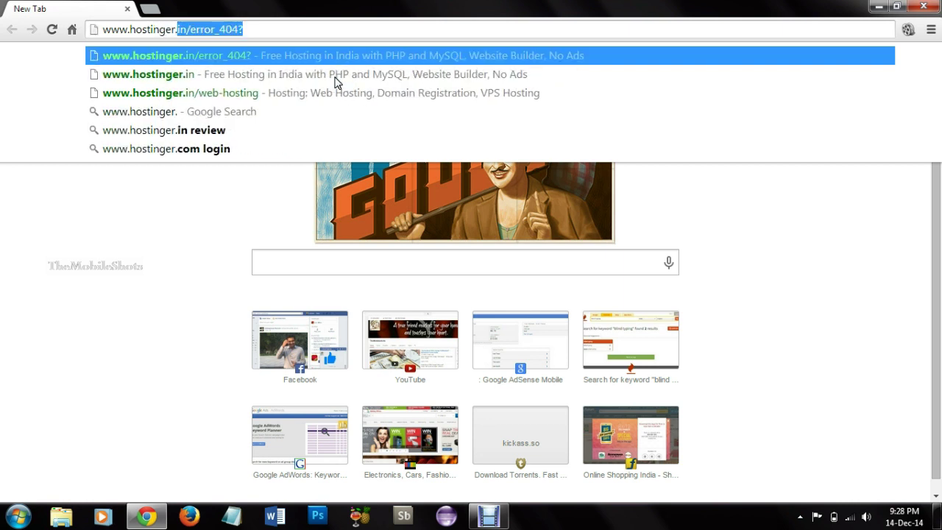
type("in")
key("Return")
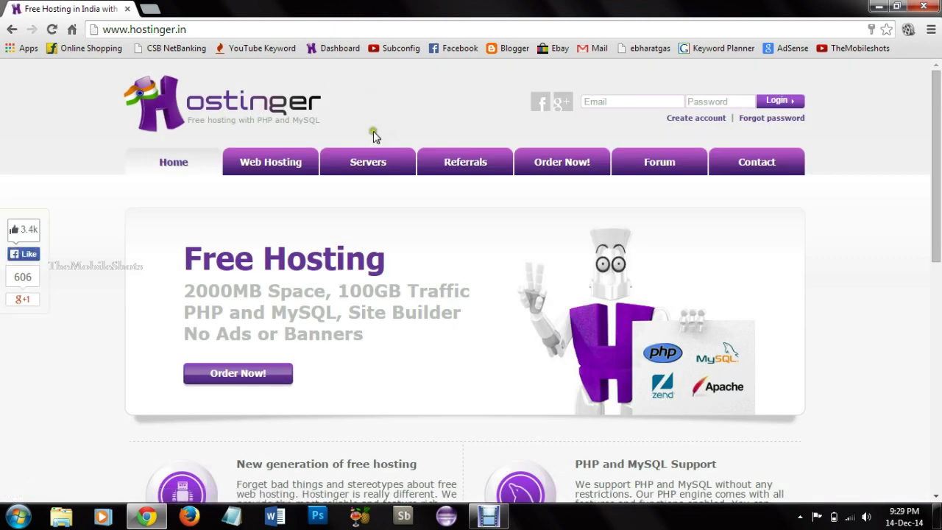
Step: Open Hostinger's 'Create account' page and scroll down to the empty registration form
left_click(703, 119)
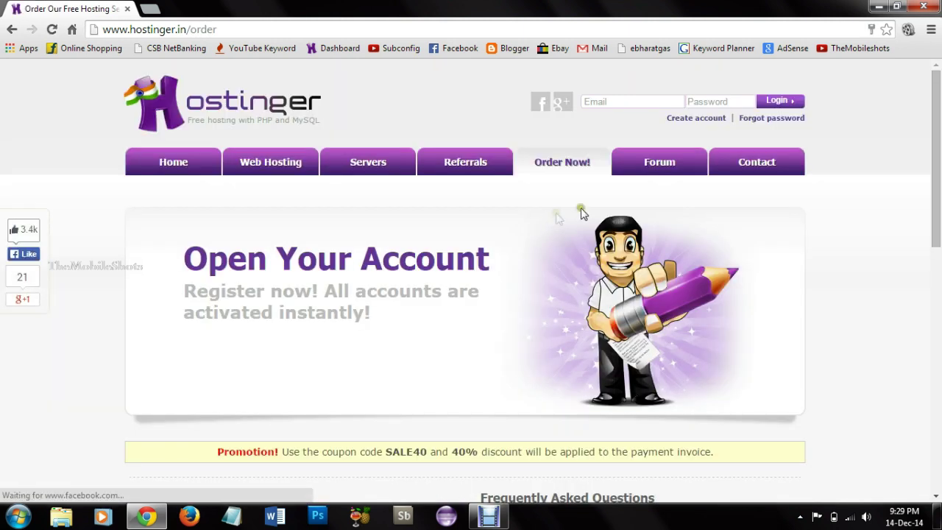
left_click_drag(939, 176, 939, 359)
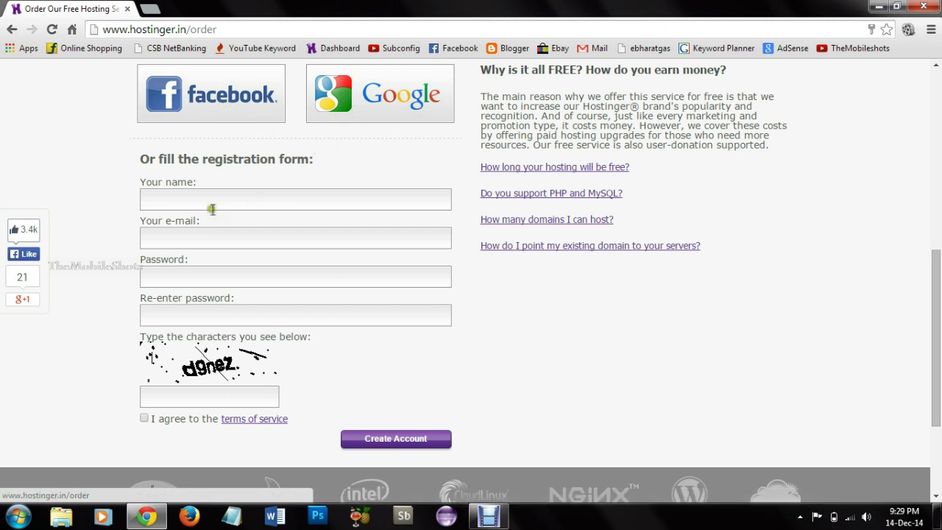
Step: Enter the account holder's name, e-mail address and password, then repeat the password
left_click(264, 191)
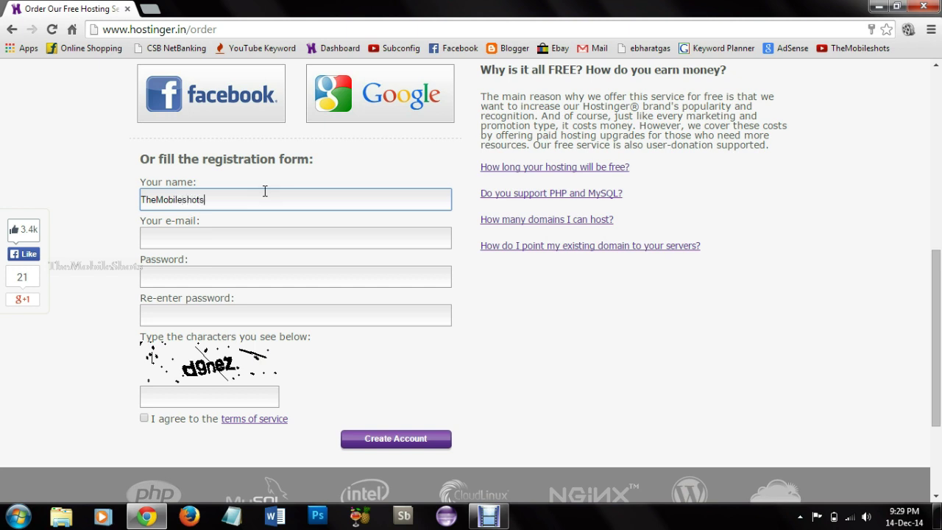
left_click(222, 234)
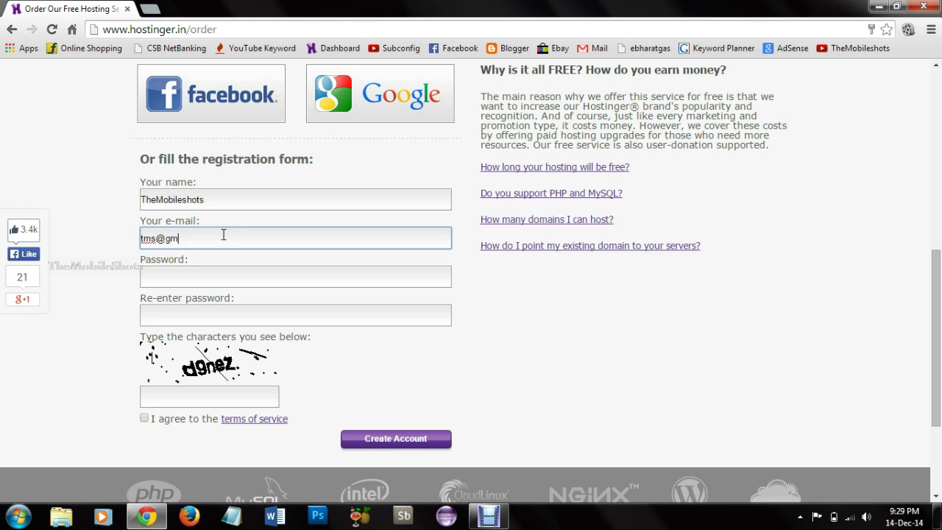
left_click(191, 281)
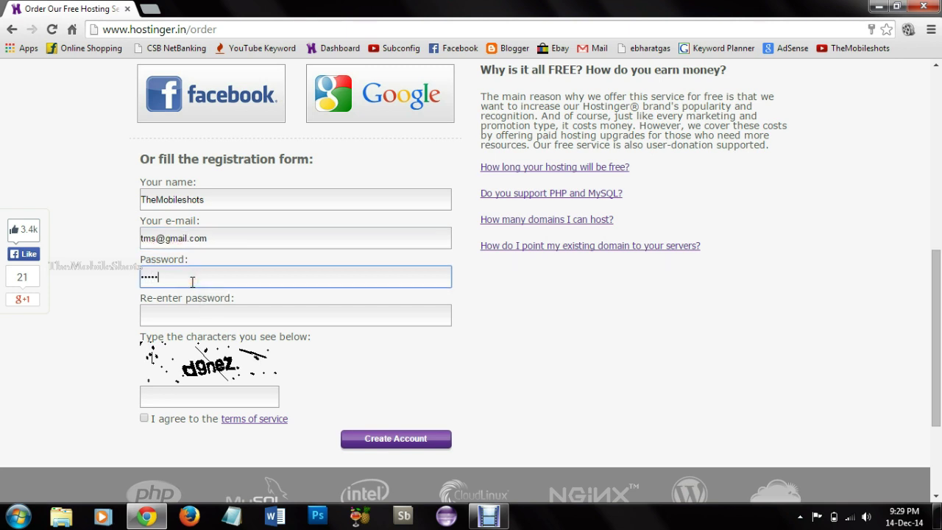
left_click(189, 309)
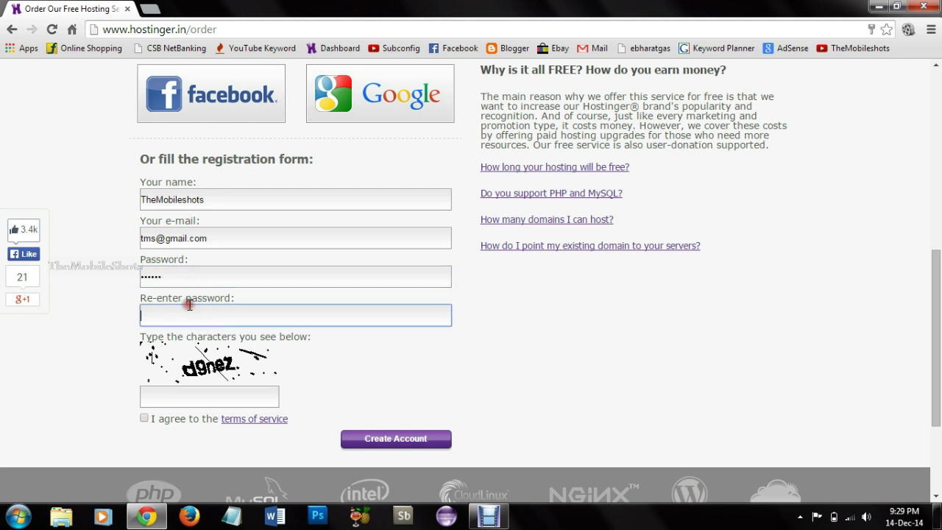
Step: Fill in the captcha characters, accept the terms of service and create the account
left_click(203, 395)
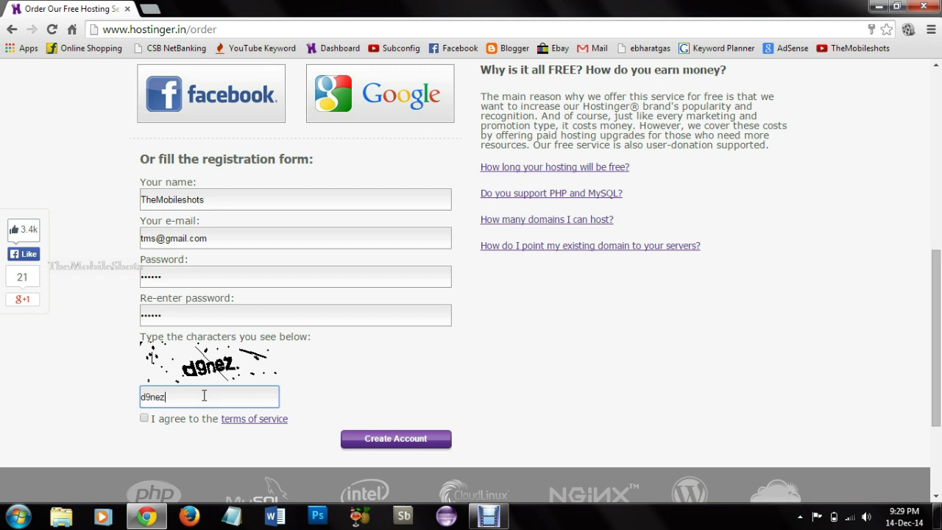
type("d9nez")
left_click(145, 418)
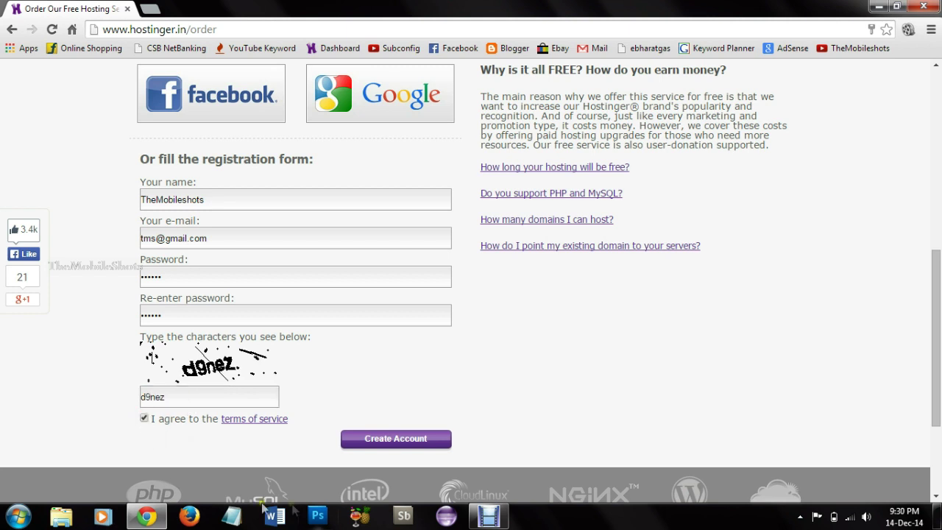
left_click(427, 440)
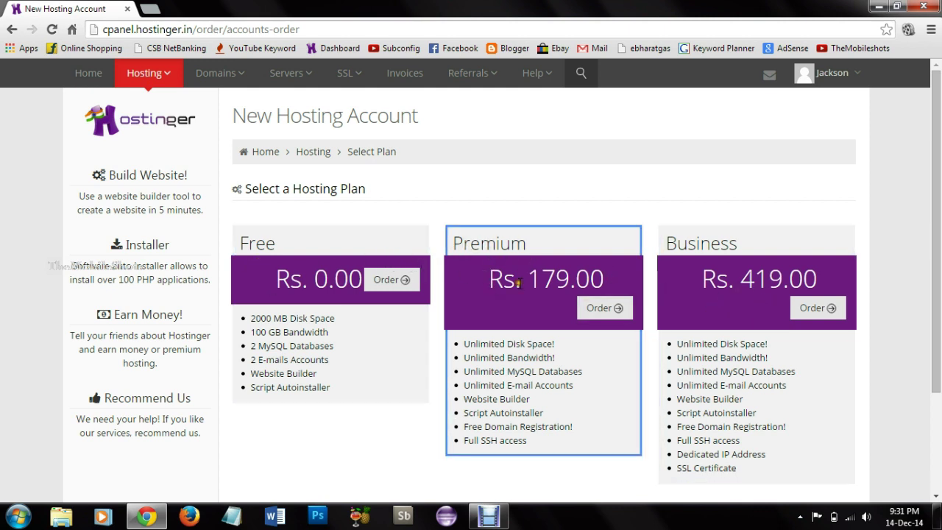
Step: Order the Free plan from the hosting plan selection page
left_click(314, 290)
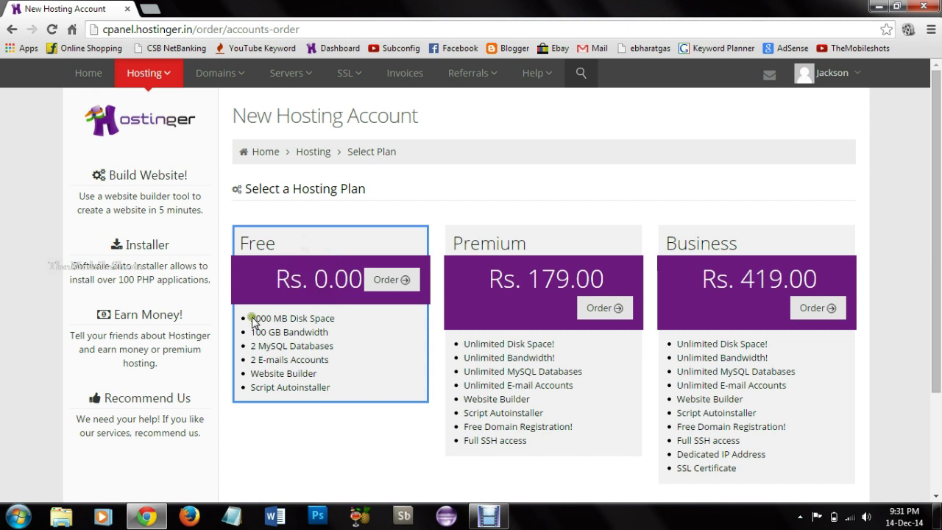
left_click(389, 289)
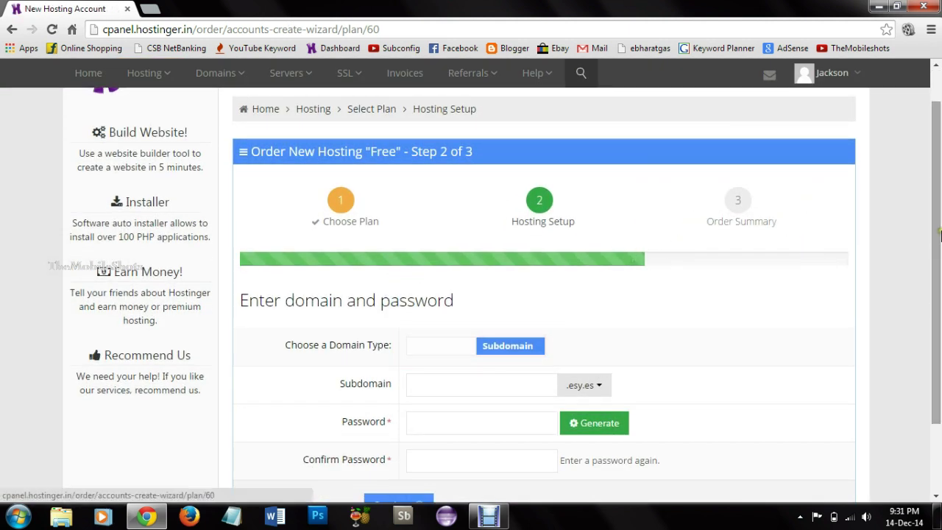
scroll(939, 236, "down", 2)
scroll(939, 274, "up", 1)
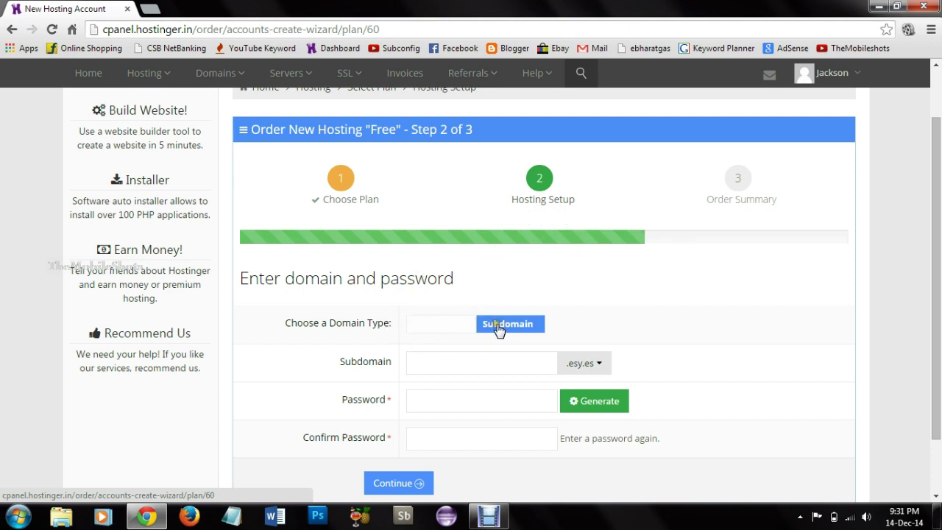
left_click(594, 365)
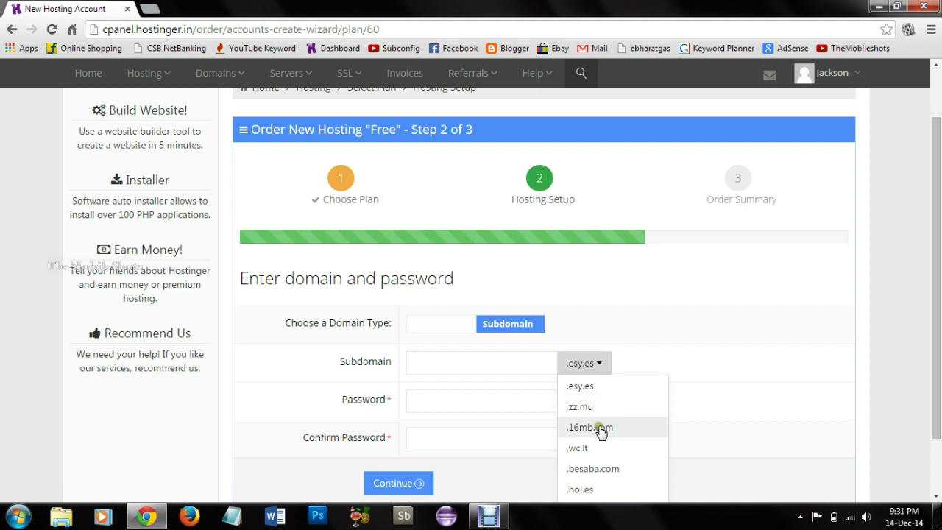
left_click(606, 332)
left_click(441, 325)
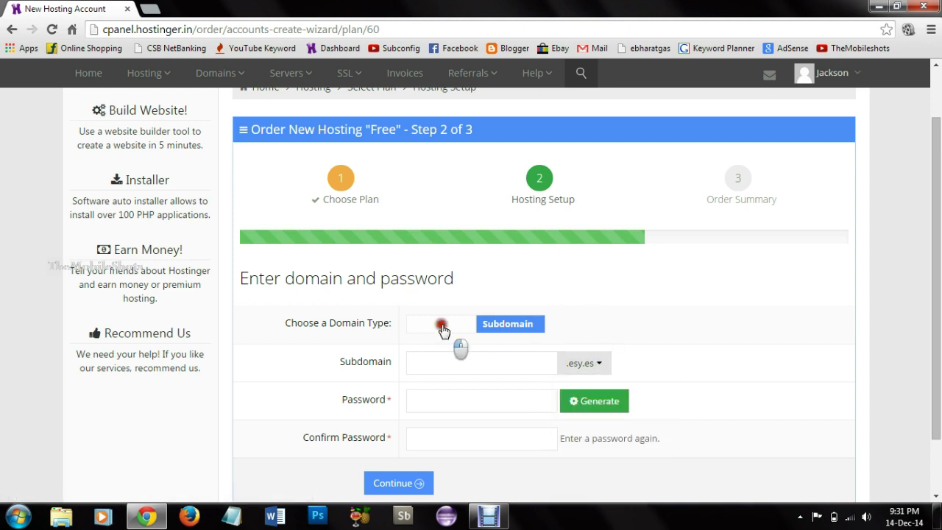
left_click(480, 361)
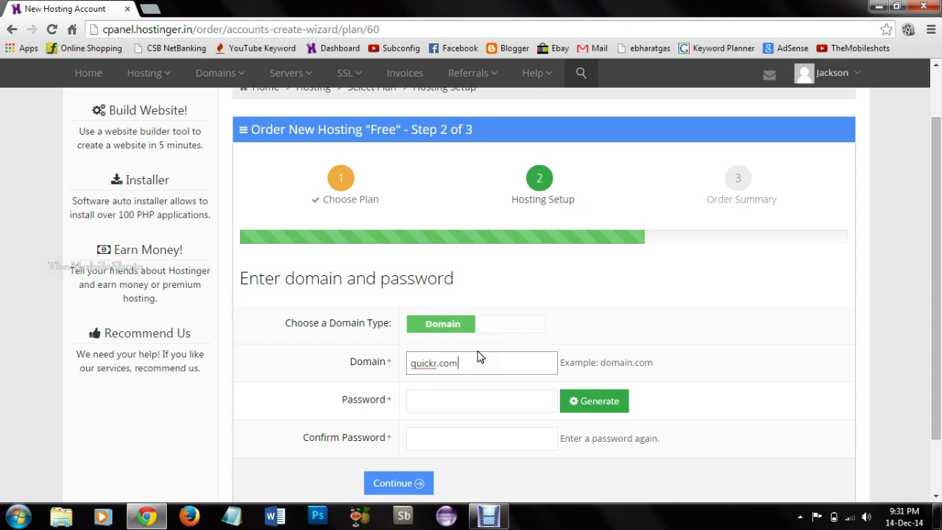
left_click(501, 410)
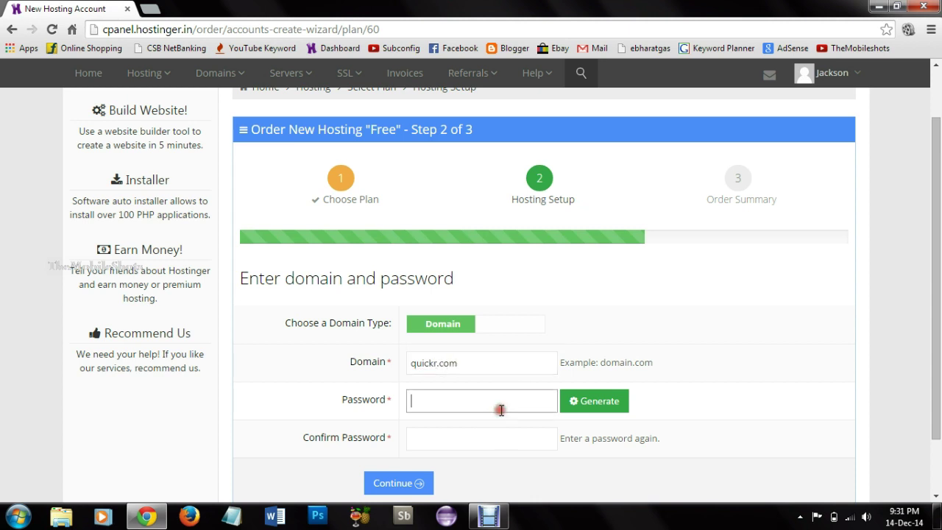
left_click(455, 442)
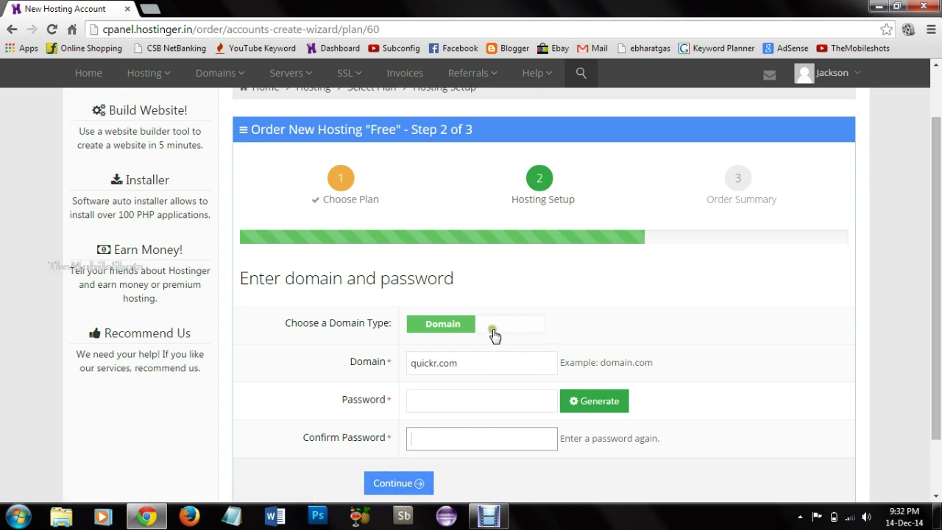
left_click(519, 323)
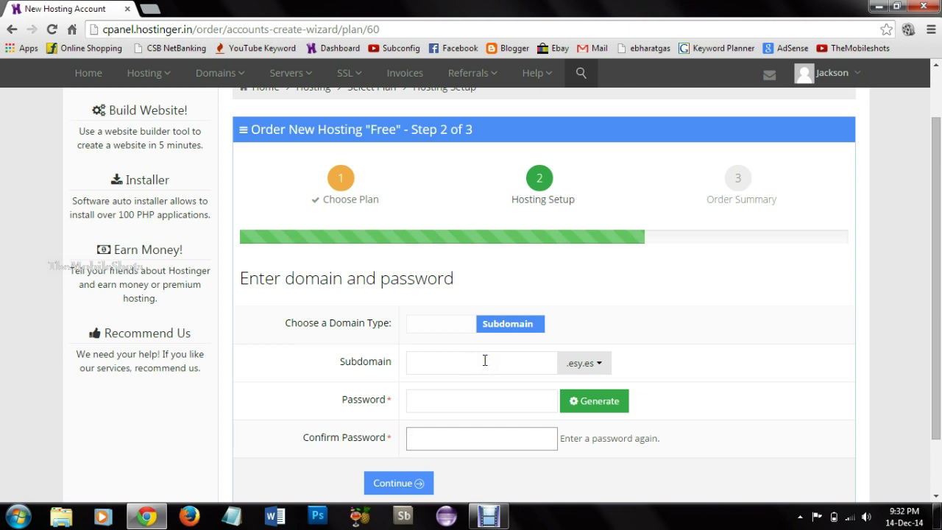
Step: Choose the subdomain extension, trying .zz.mu before switching back to .esy.es
left_click(484, 360)
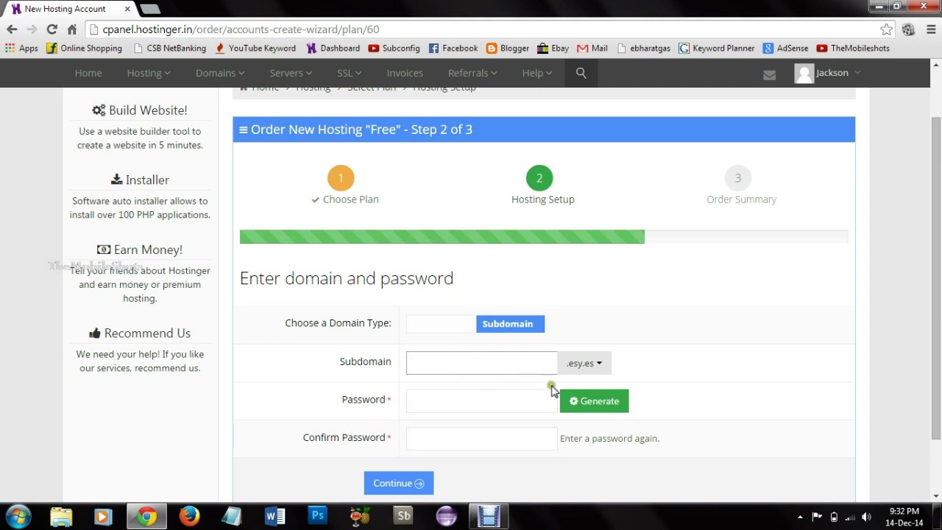
left_click(529, 368)
left_click(596, 368)
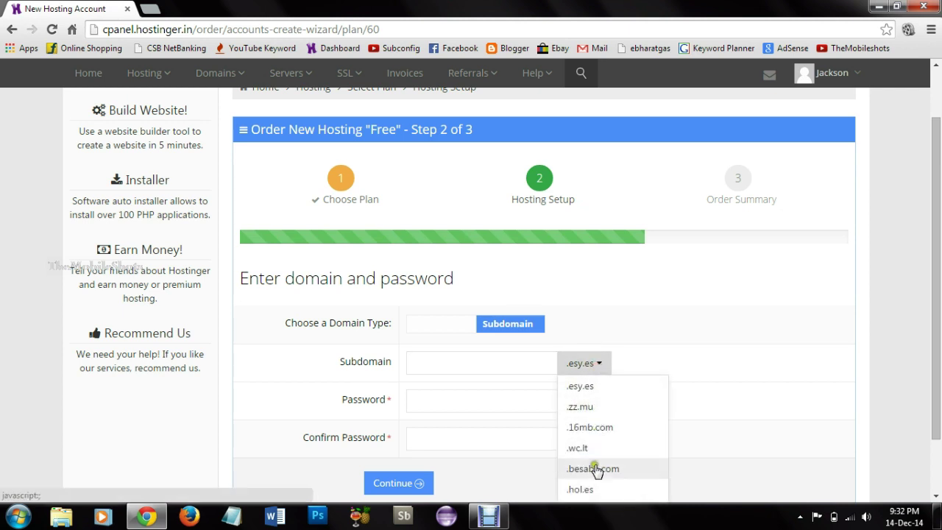
left_click(598, 407)
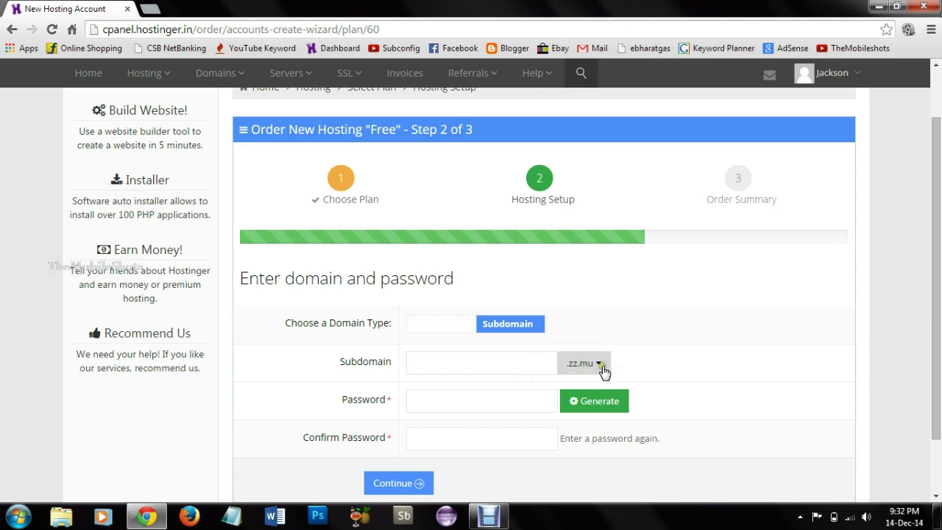
left_click(600, 368)
right_click(939, 322)
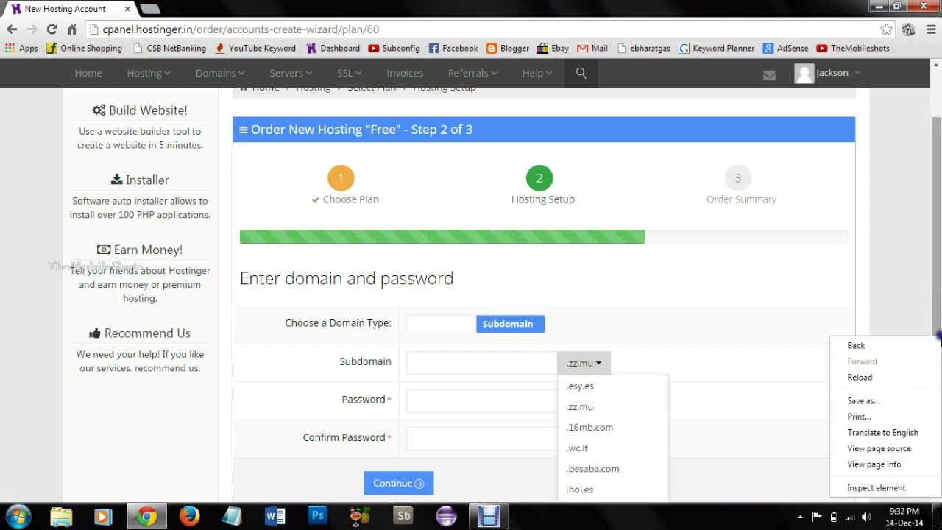
left_click_drag(939, 321, 939, 372)
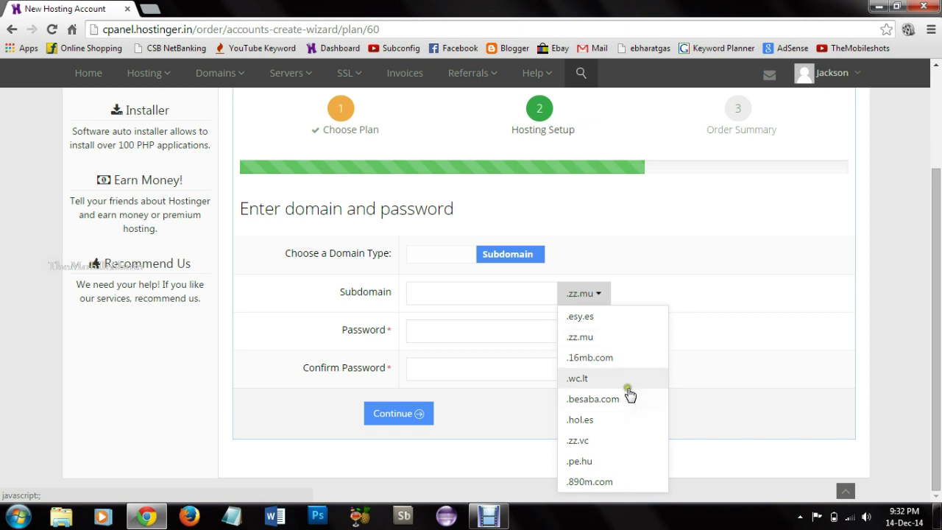
left_click(613, 315)
Step: Enter booksbuy as the subdomain, then fill in and confirm the hosting password
left_click(518, 296)
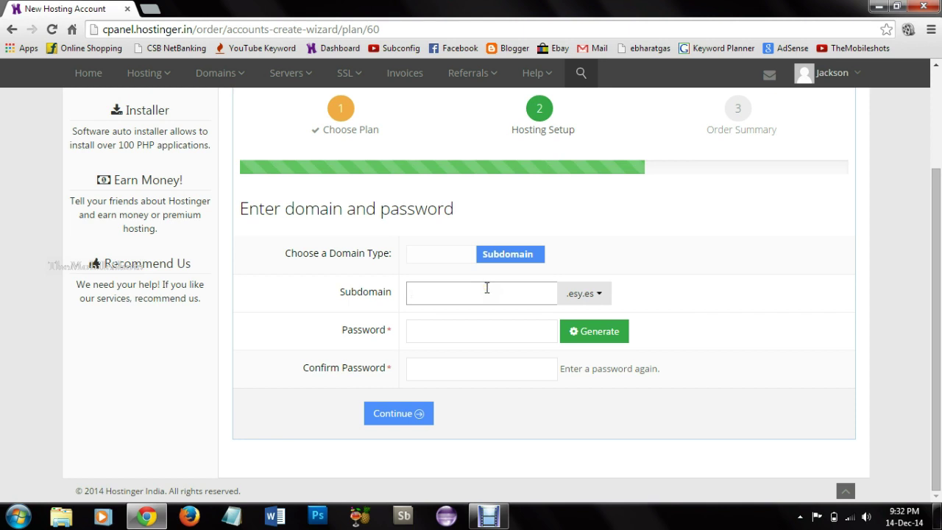
type("b")
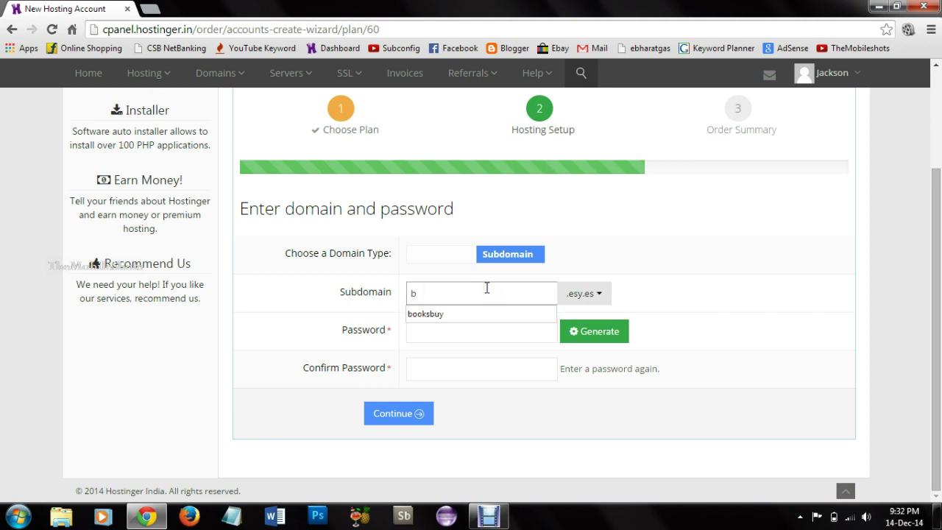
left_click(458, 317)
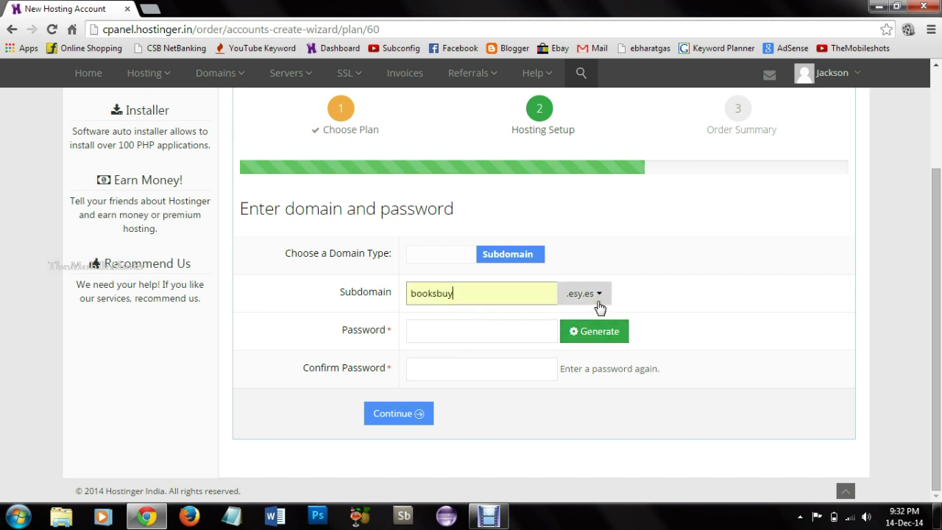
left_click(416, 329)
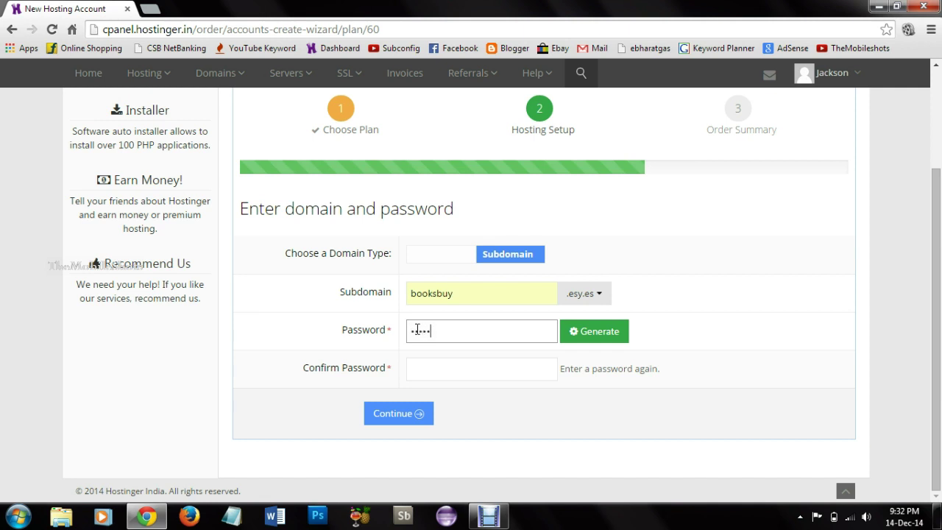
key("Tab")
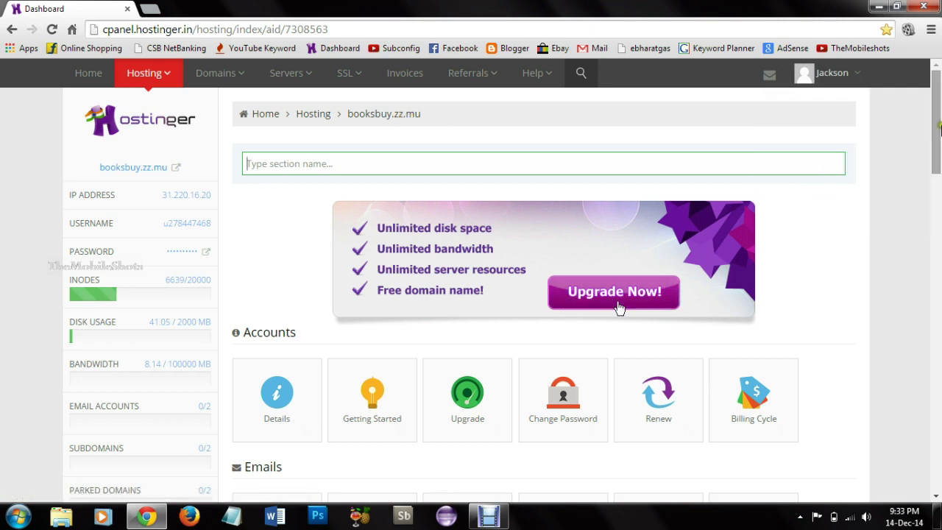
Step: Scroll down through the sections of the booksbuy.zz.mu hosting dashboard
left_click_drag(937, 127, 938, 458)
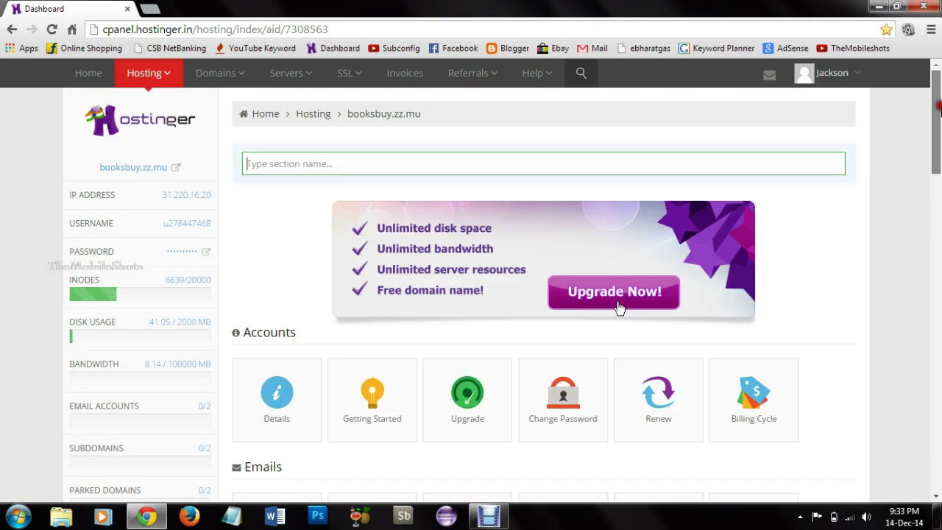
scroll(615, 253, "down", 2)
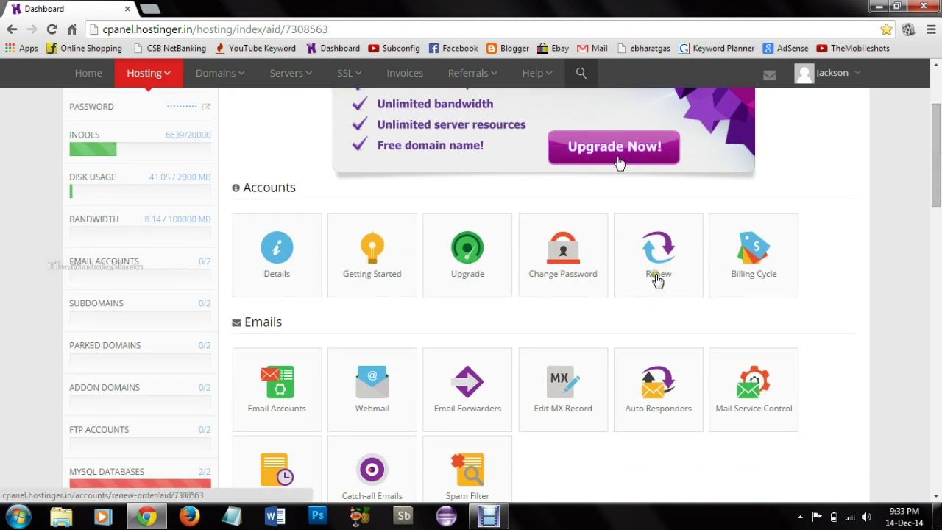
scroll(619, 162, "down", 2)
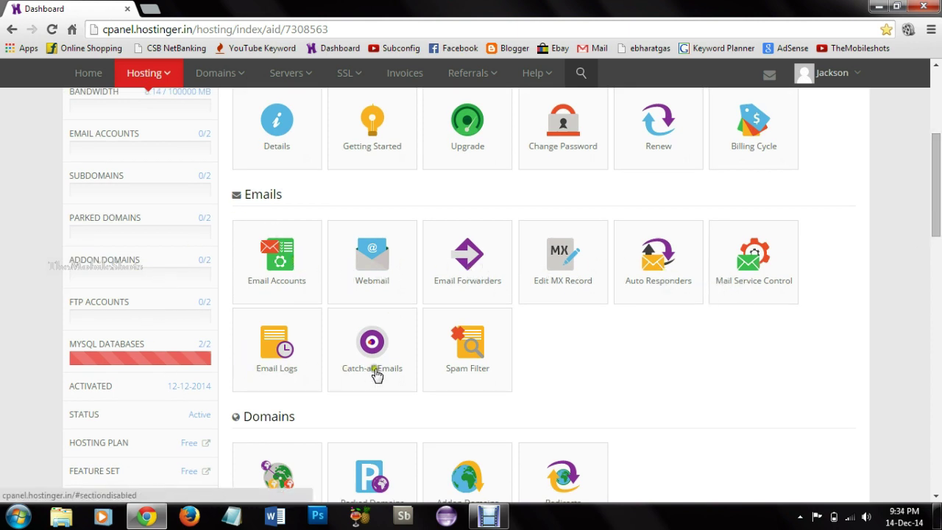
scroll(920, 221, "down", 3)
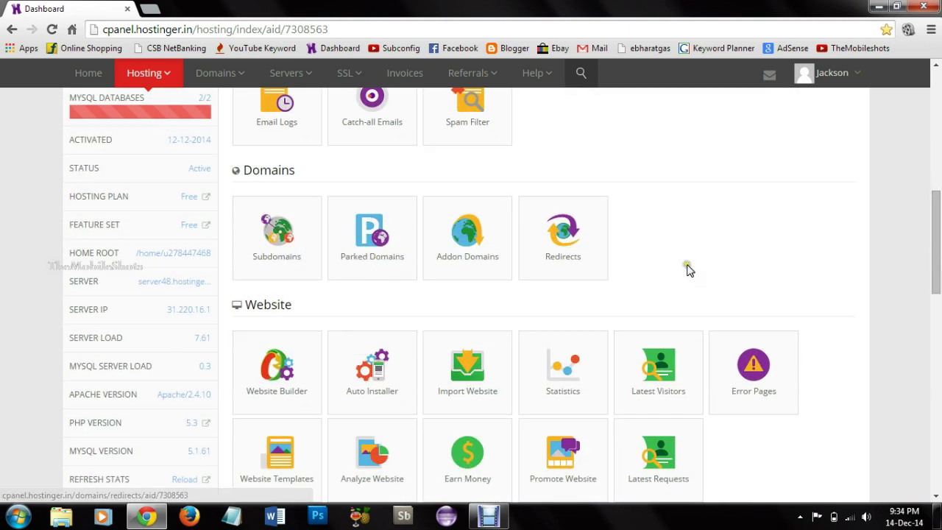
scroll(935, 268, "down", 2)
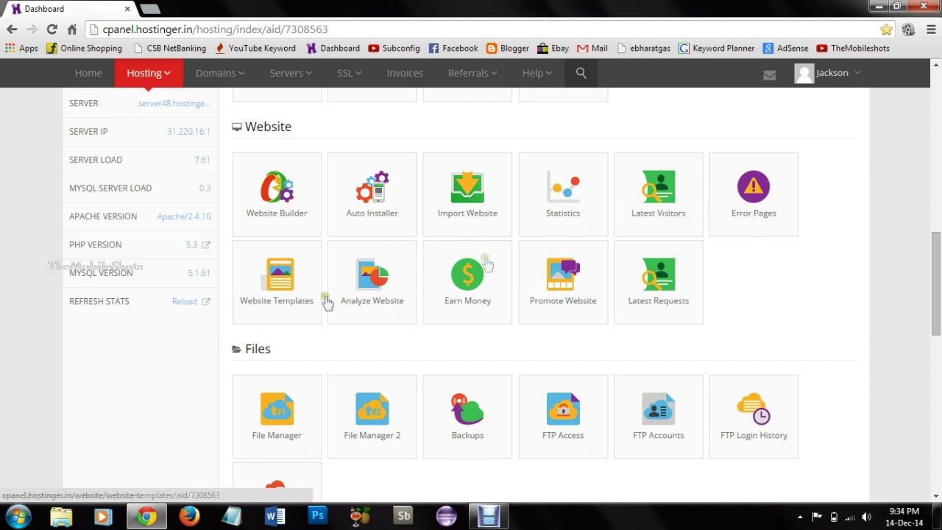
scroll(908, 270, "down", 2)
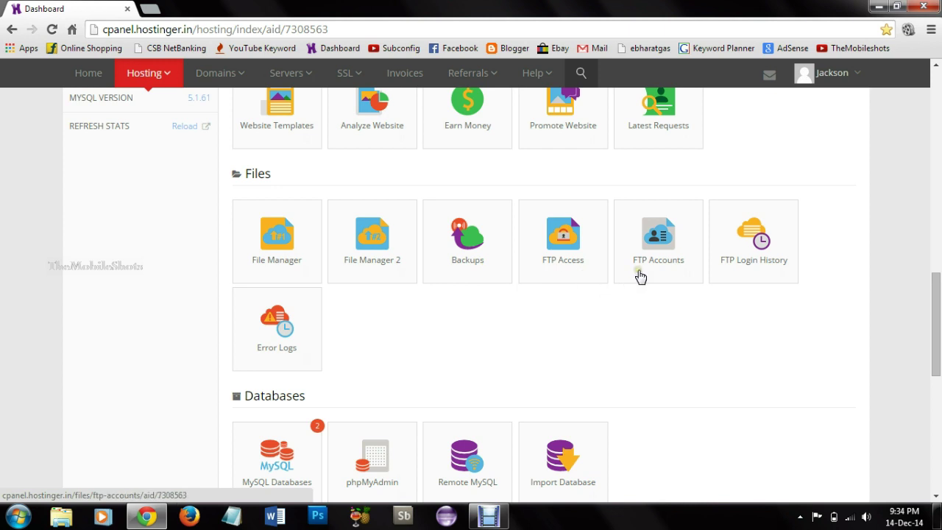
left_click_drag(938, 320, 939, 372)
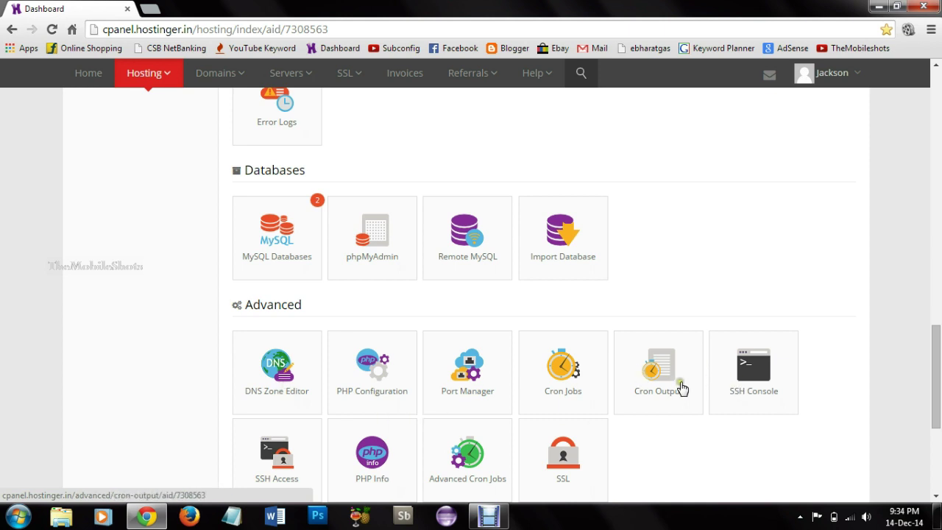
left_click_drag(937, 377, 938, 434)
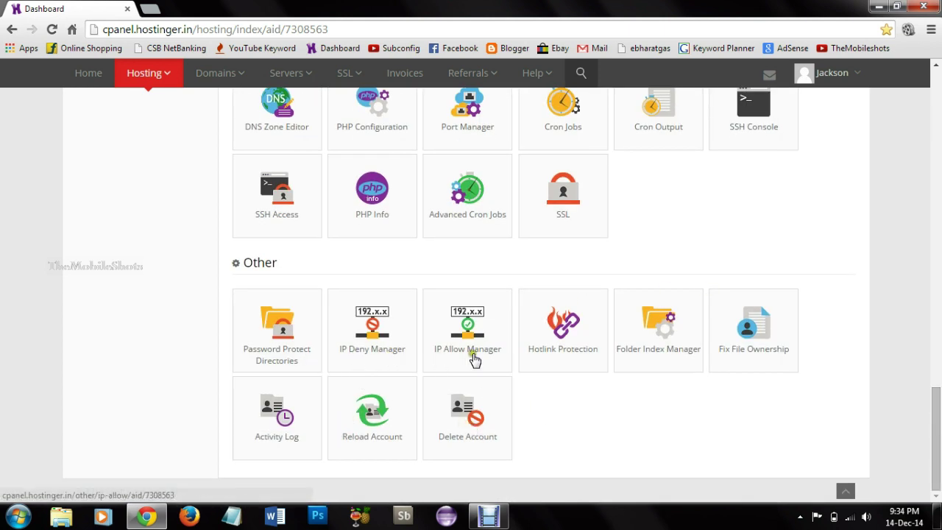
Step: Return to the top of the dashboard and open the Auto Installer under Website
left_click(846, 491)
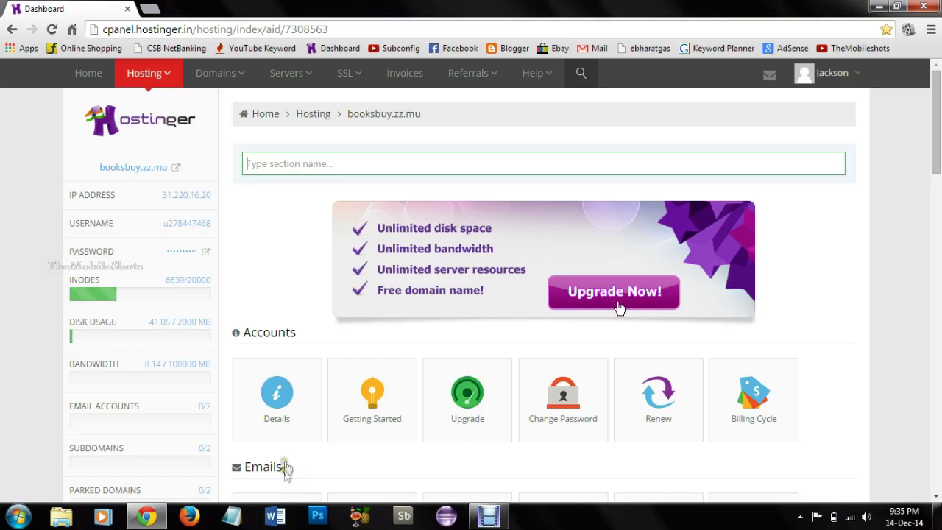
left_click(938, 190)
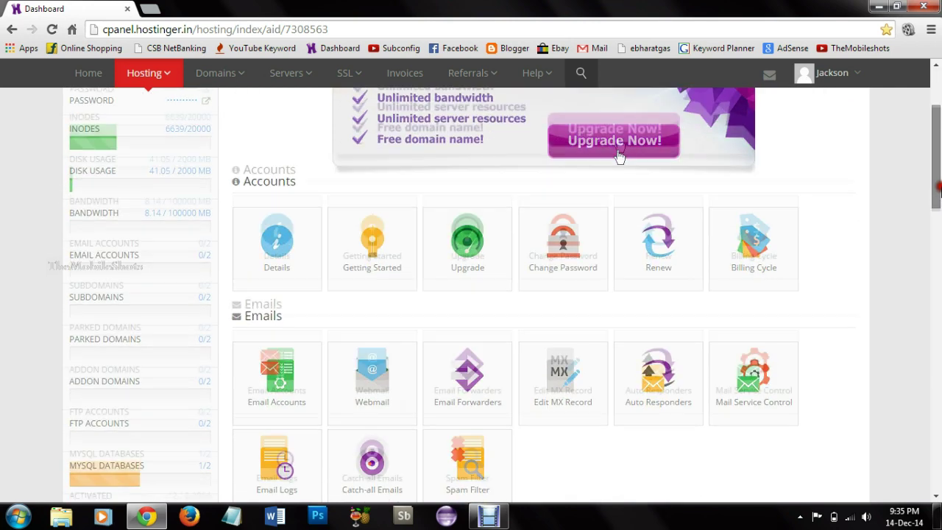
left_click_drag(940, 217, 940, 289)
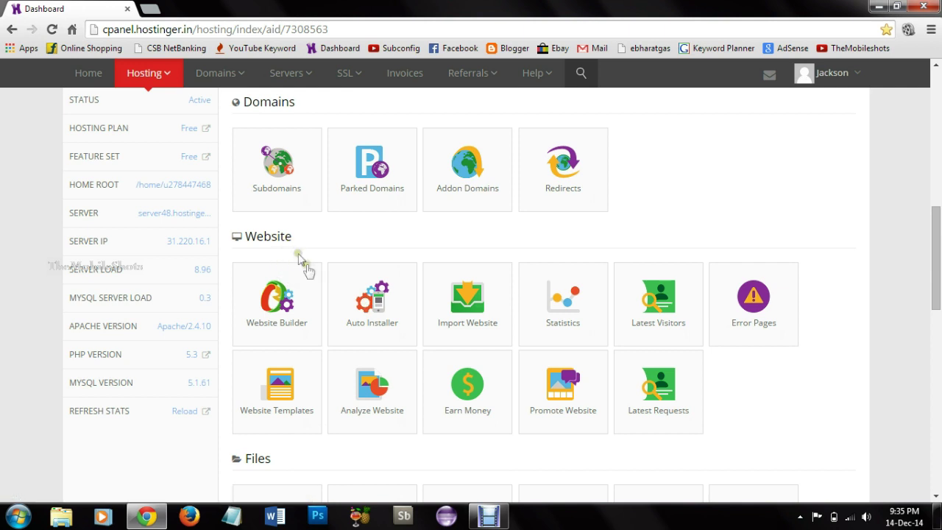
left_click(360, 305)
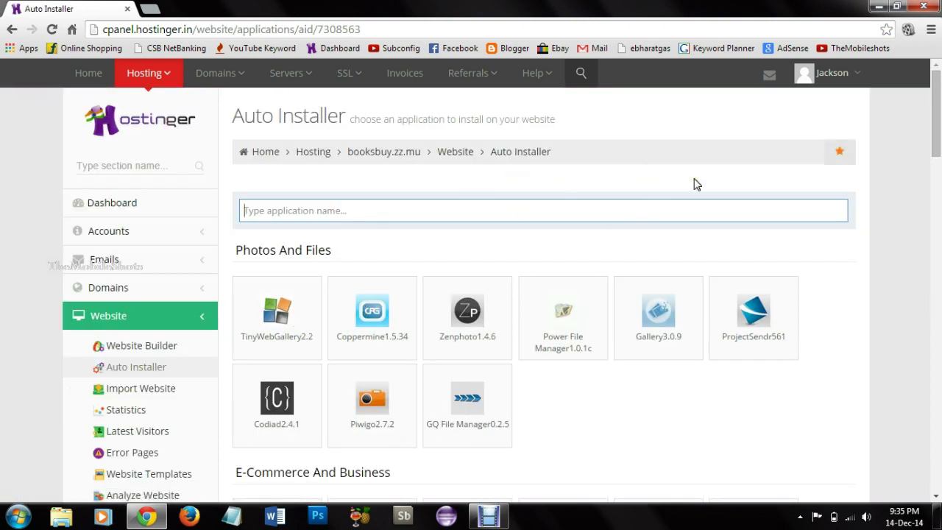
Step: Pick the OSClass application, set the website title 'Book Sell Online', and install it
left_click_drag(936, 145, 938, 205)
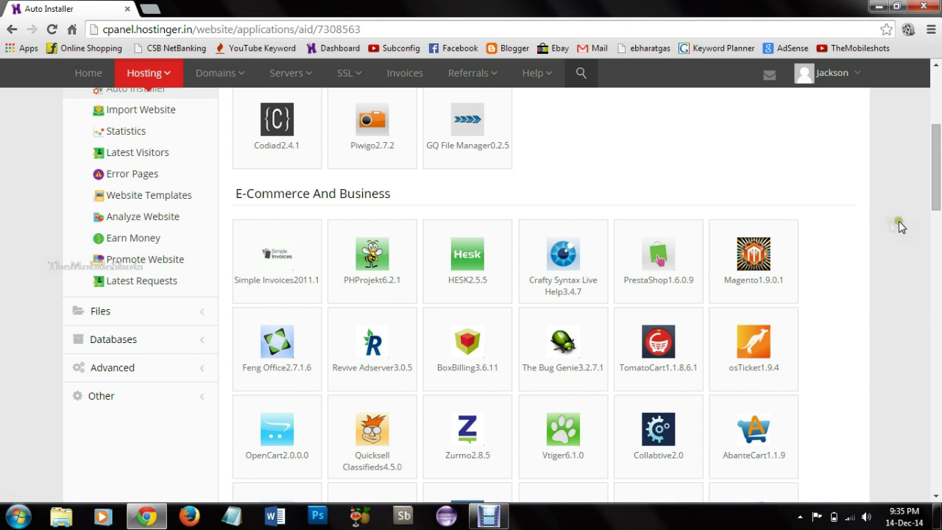
left_click_drag(936, 203, 938, 241)
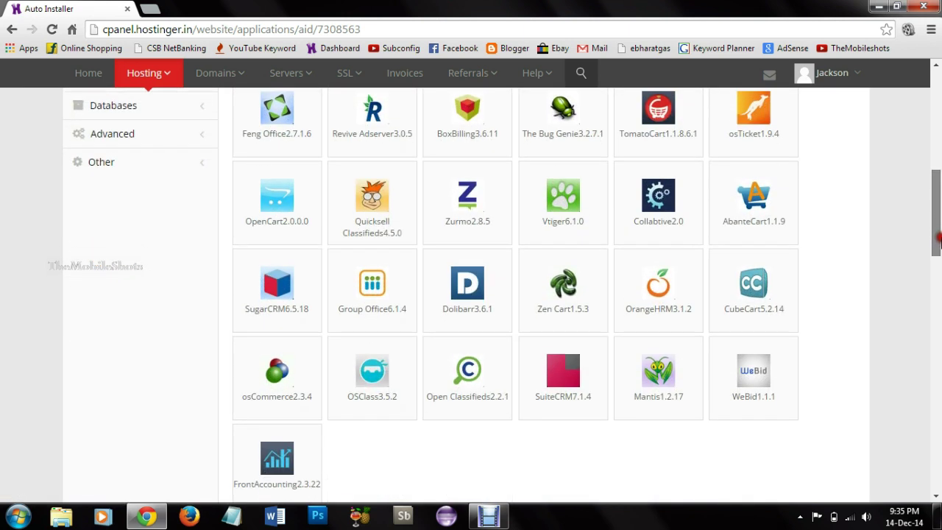
left_click(368, 395)
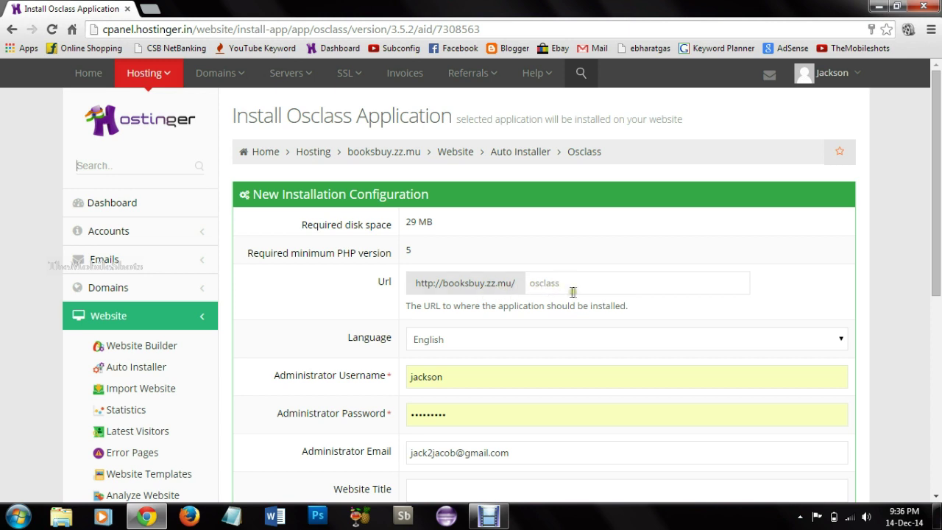
scroll(940, 294, "down", 2)
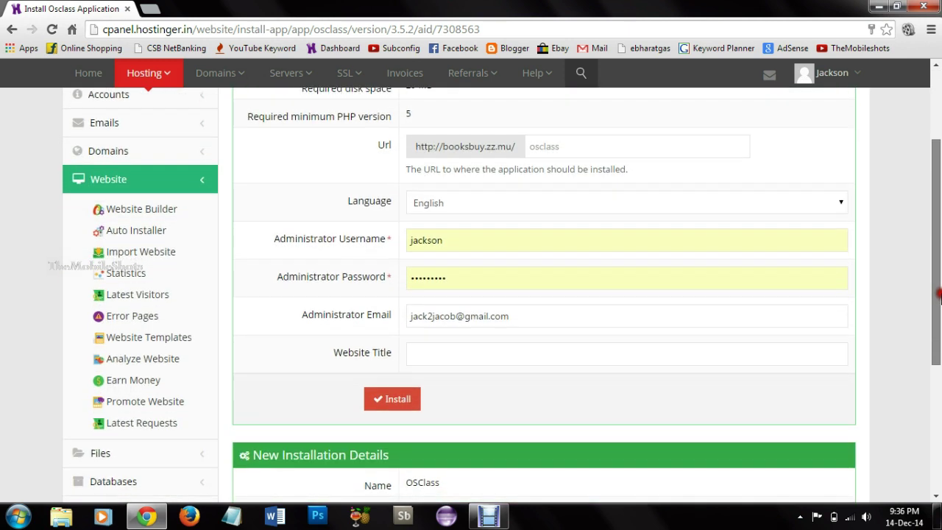
left_click(574, 342)
type("B")
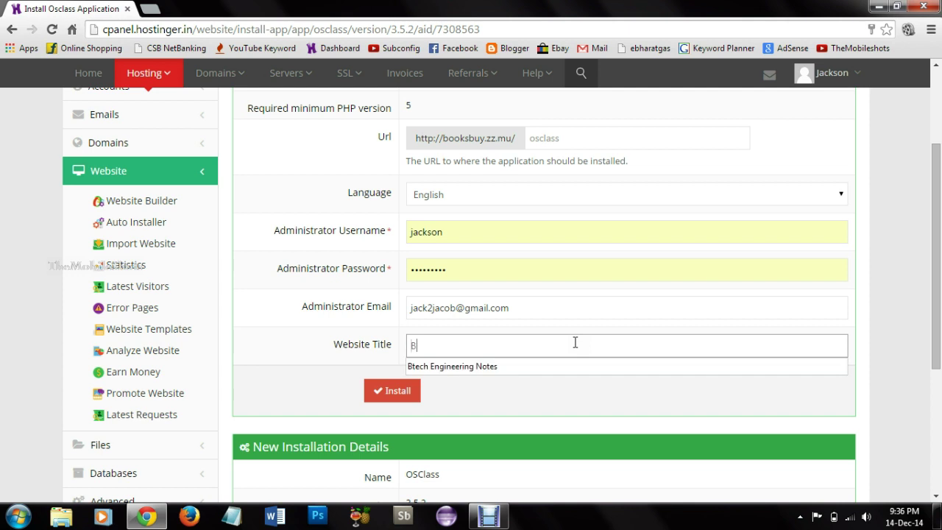
type("ook Sell Online")
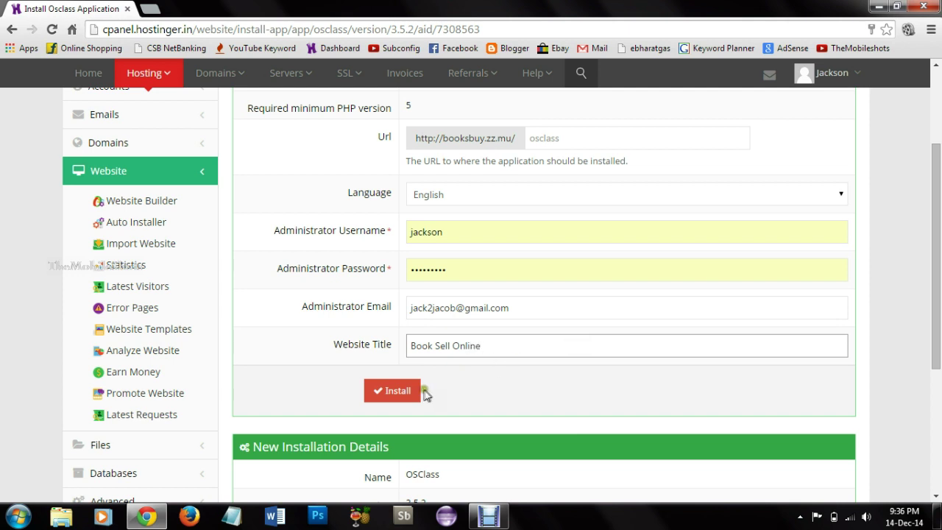
left_click(398, 396)
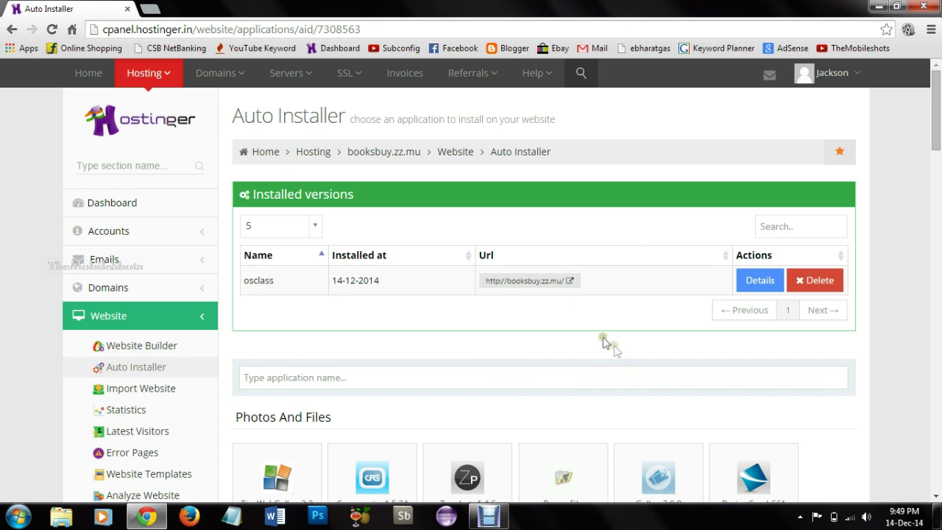
Step: Show the osclass installation's details and follow its admin URL to booksbuy.zz.mu/oc-admin
left_click(768, 290)
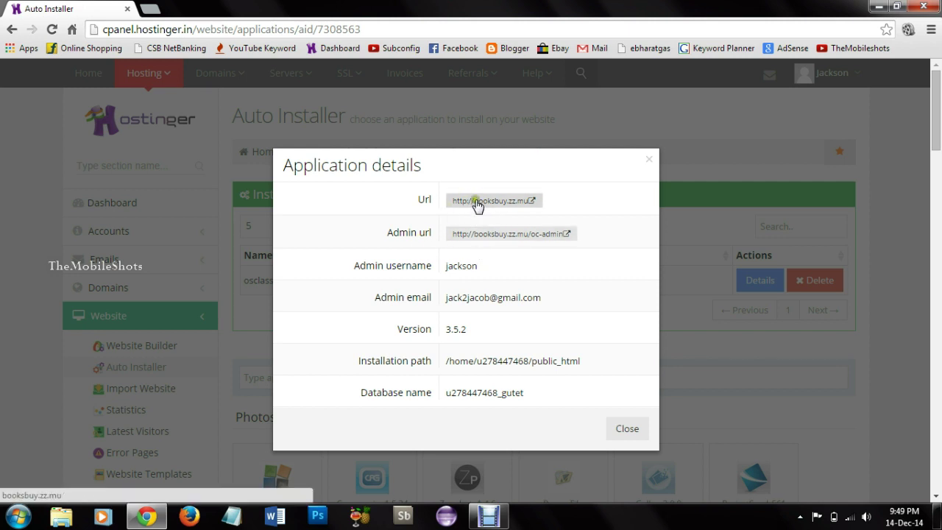
left_click(484, 234)
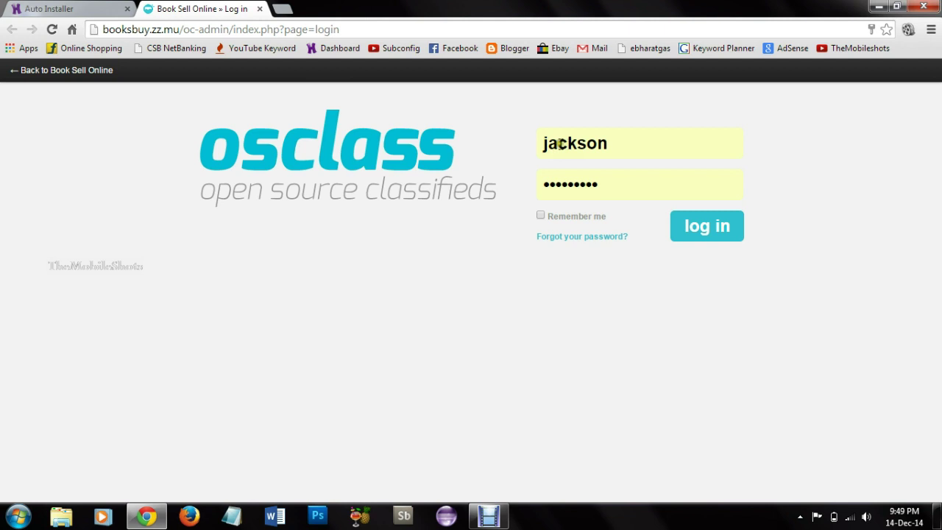
Step: Log in to the Book Sell Online Osclass admin panel
left_click(715, 230)
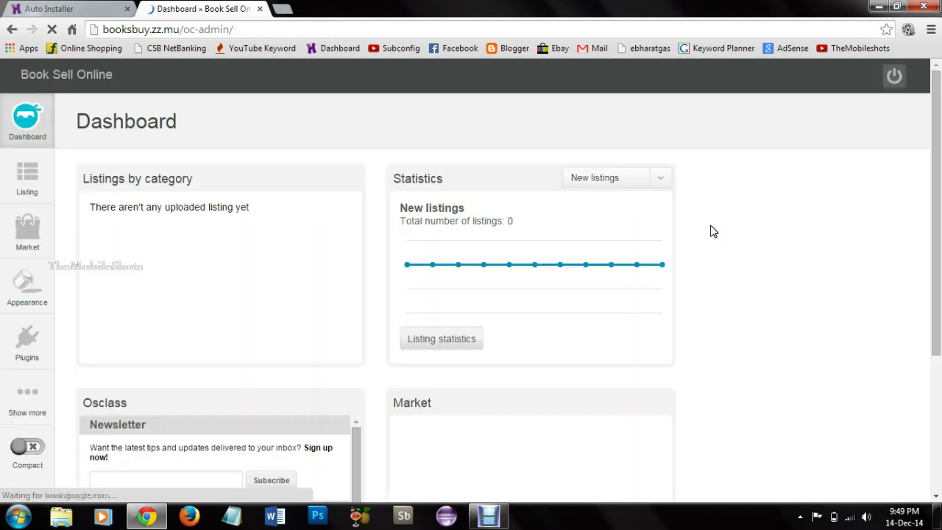
left_click(519, 233)
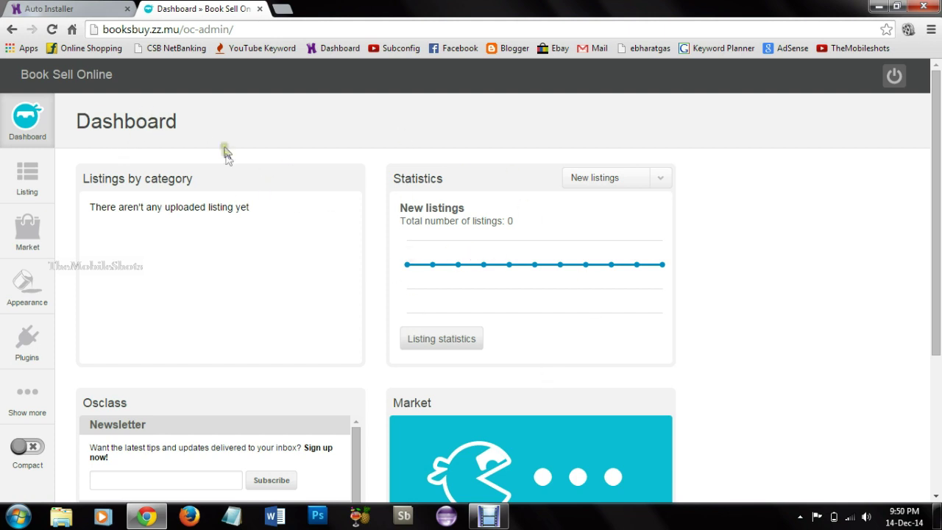
scroll(226, 155, "down", 3)
scroll(225, 164, "up", 3)
Step: Open Manage listings from the Listing menu, then return to the Hostinger tab
mouse_move(22, 186)
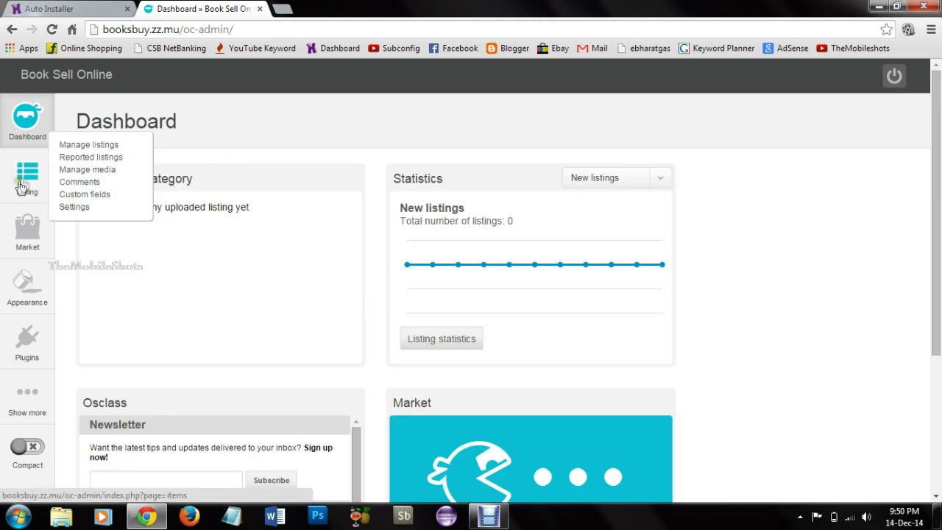
left_click(78, 146)
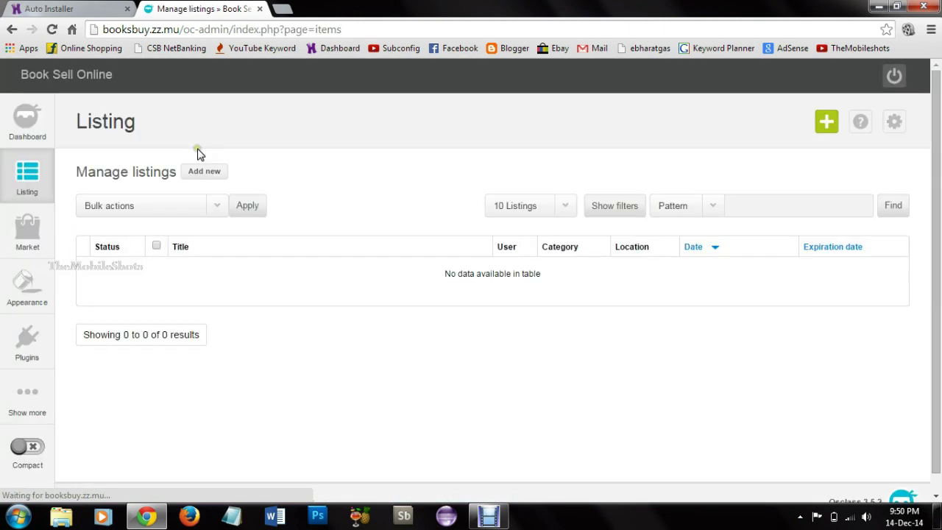
mouse_move(8, 184)
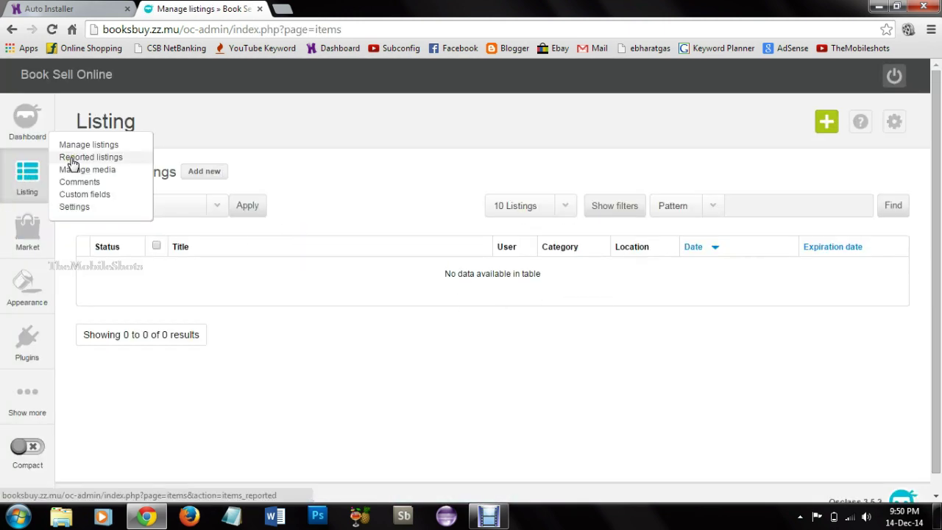
left_click(74, 8)
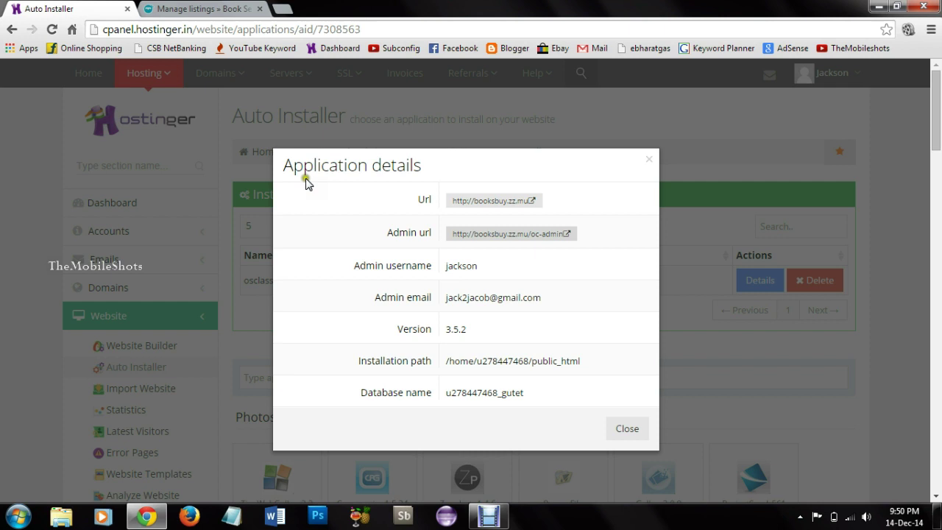
Step: Open the live Book Sell Online site and try posting a free ad, reaching registration
left_click(479, 201)
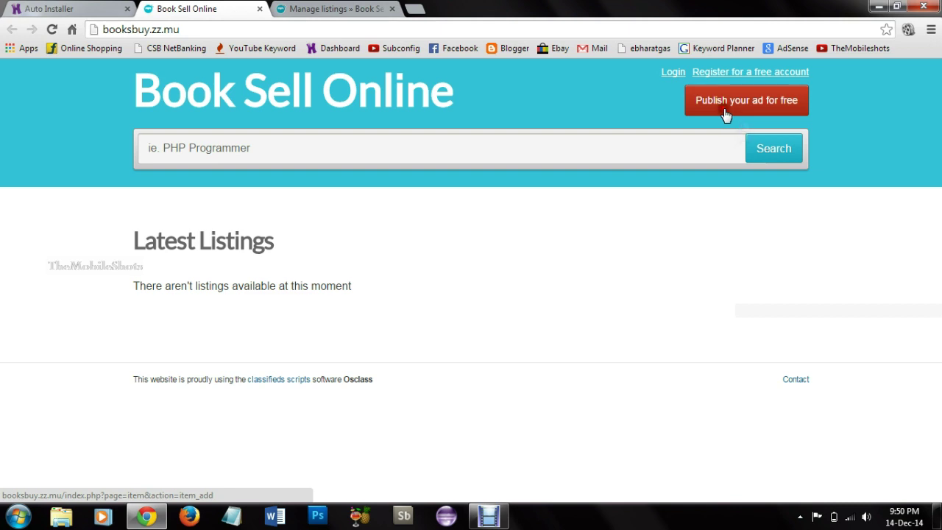
left_click(726, 114)
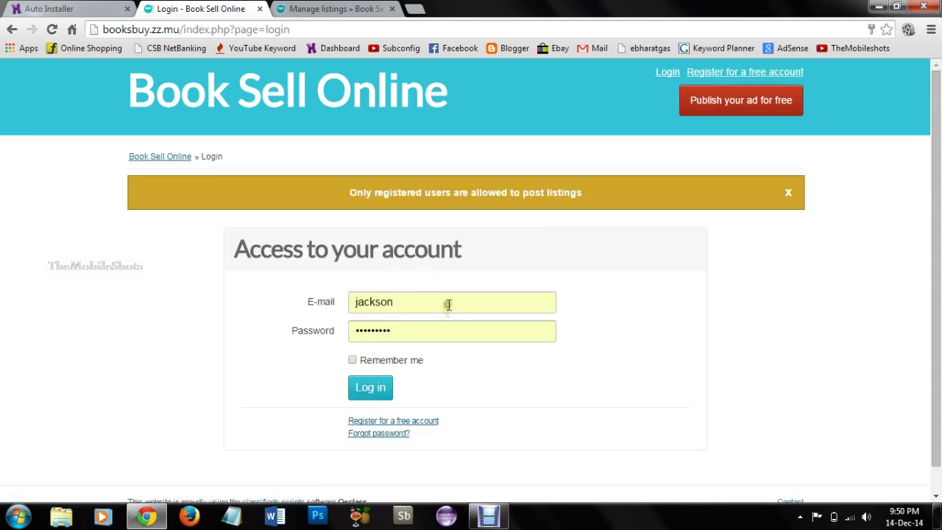
left_click(409, 422)
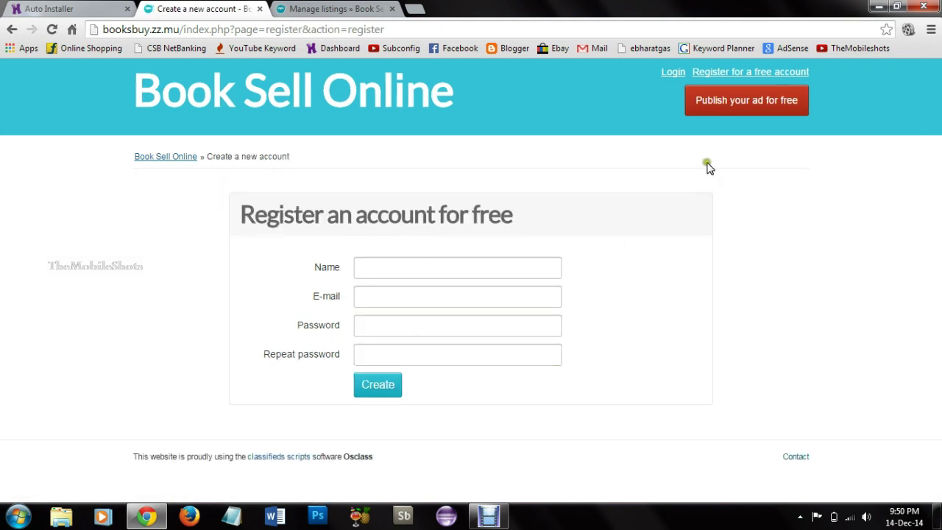
Step: Go back to the public home page, then switch to the admin Manage listings tab
left_click(673, 73)
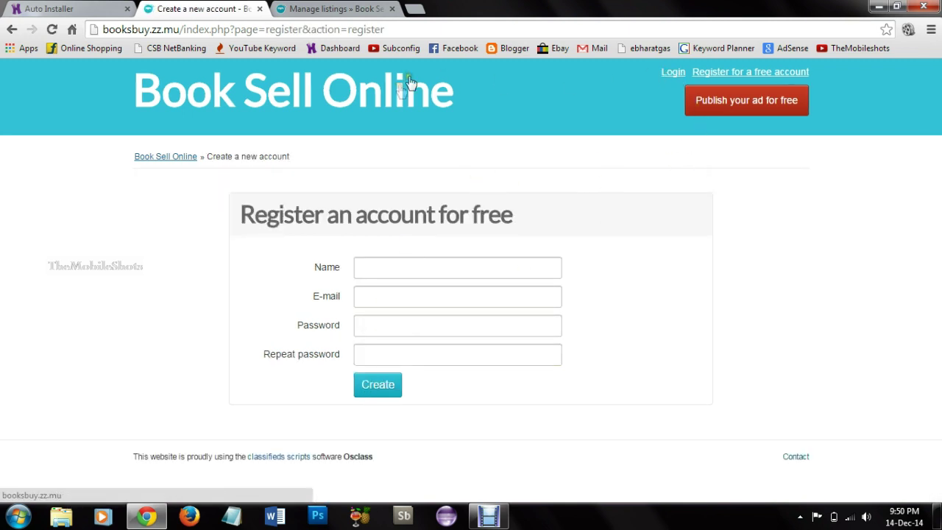
left_click(331, 9)
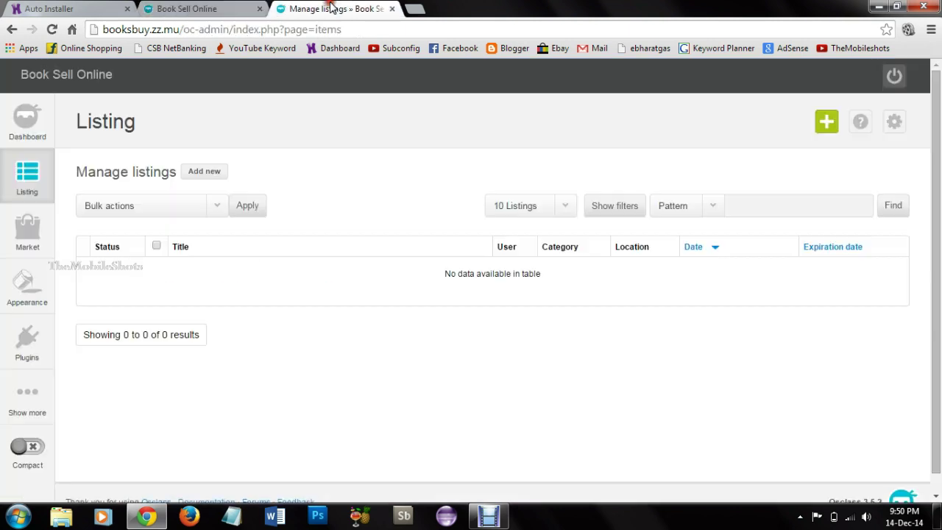
mouse_move(28, 235)
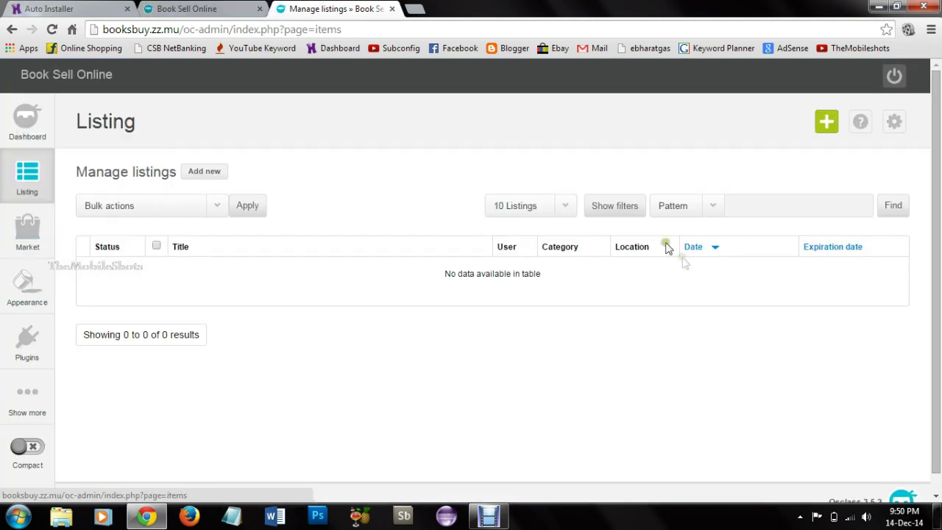
Step: In General settings, set the page description to 'Buy and Sell Old Books Online'
left_click(202, 171)
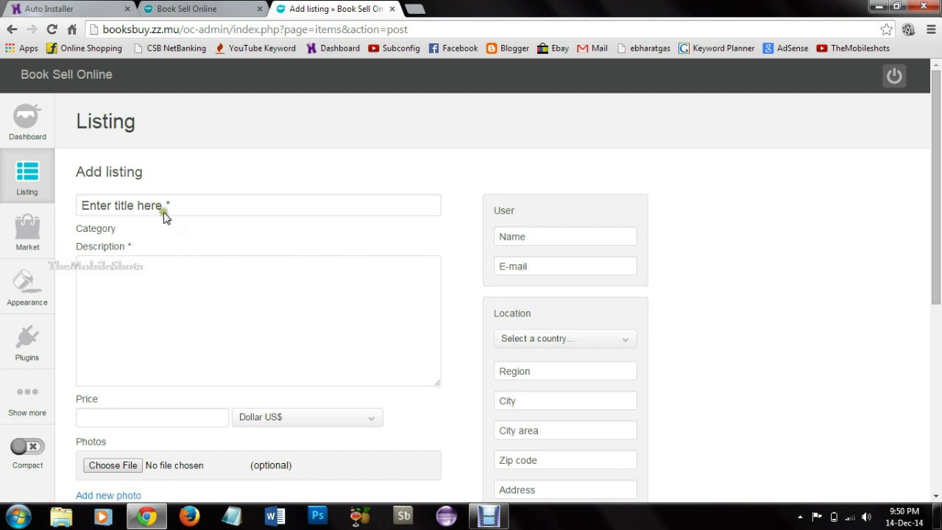
scroll(175, 246, "down", 2)
scroll(184, 278, "up", 2)
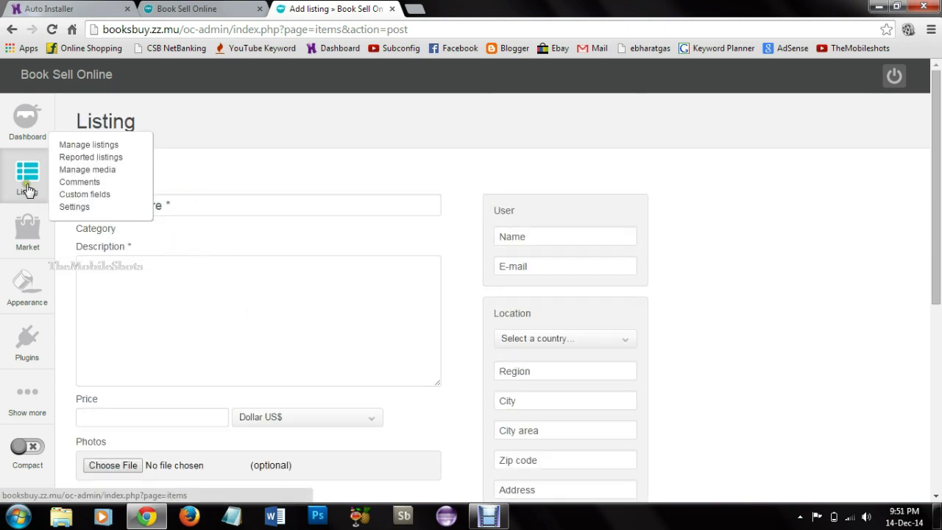
mouse_move(133, 403)
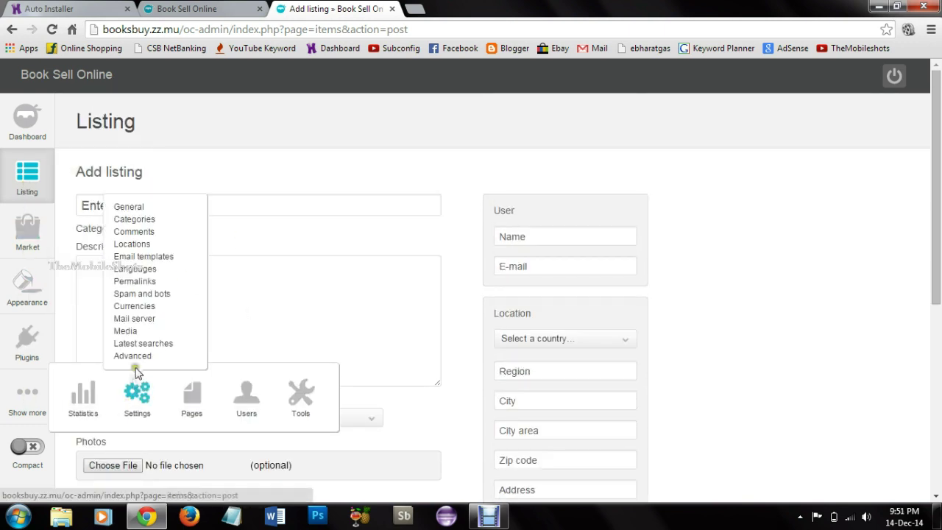
left_click(137, 210)
left_click(280, 219)
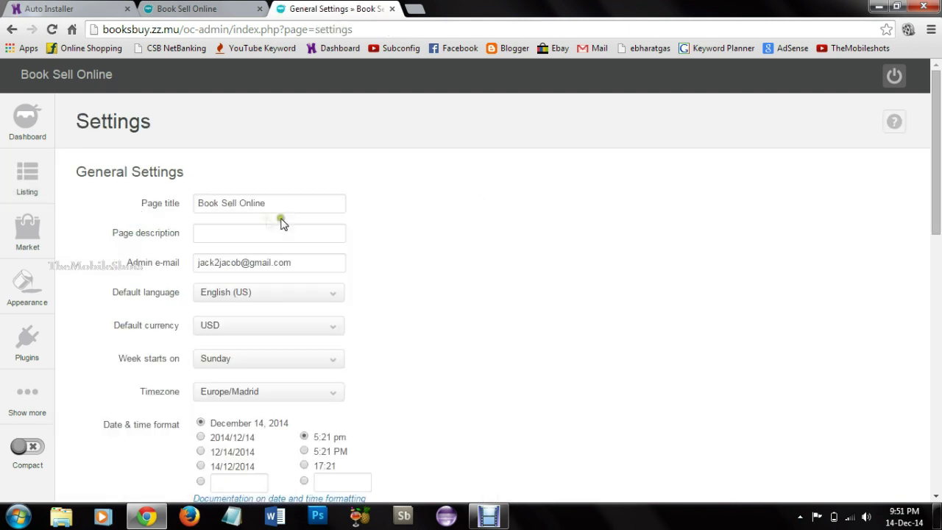
left_click(230, 232)
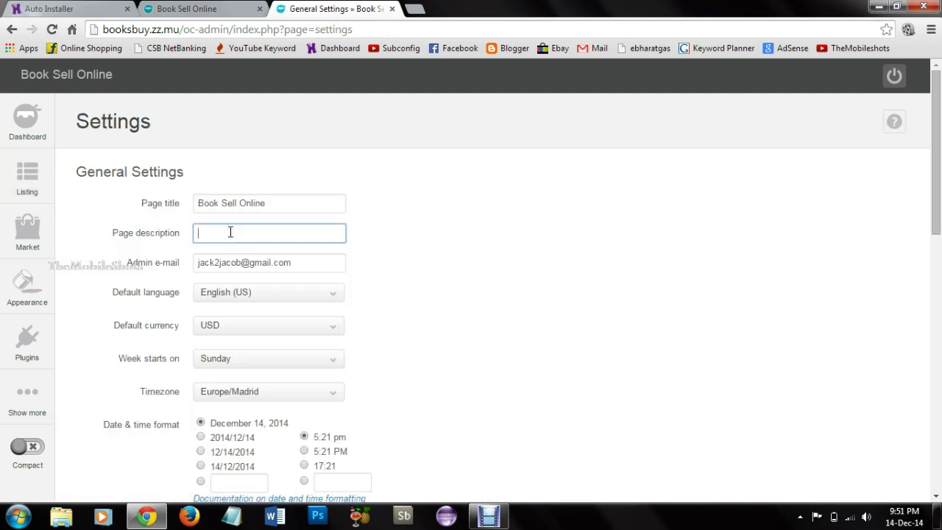
type("b")
left_click(232, 251)
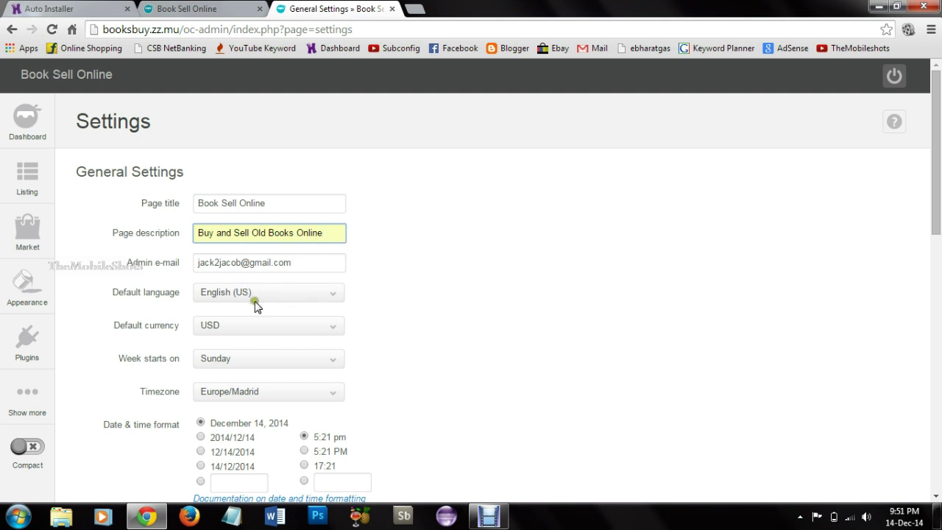
Step: Keep USD as the default currency and set the timezone to Indian/Mahe
left_click(224, 331)
left_click(226, 328)
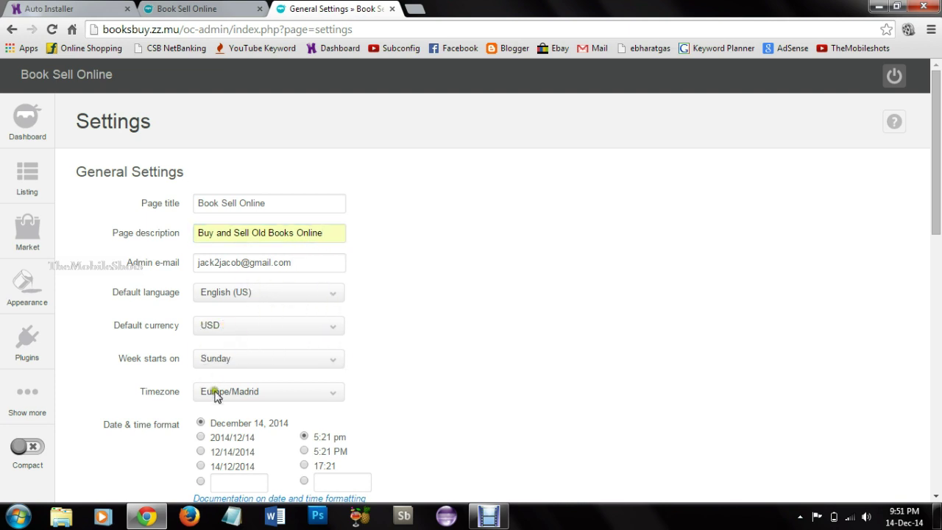
scroll(221, 375, "down", 3)
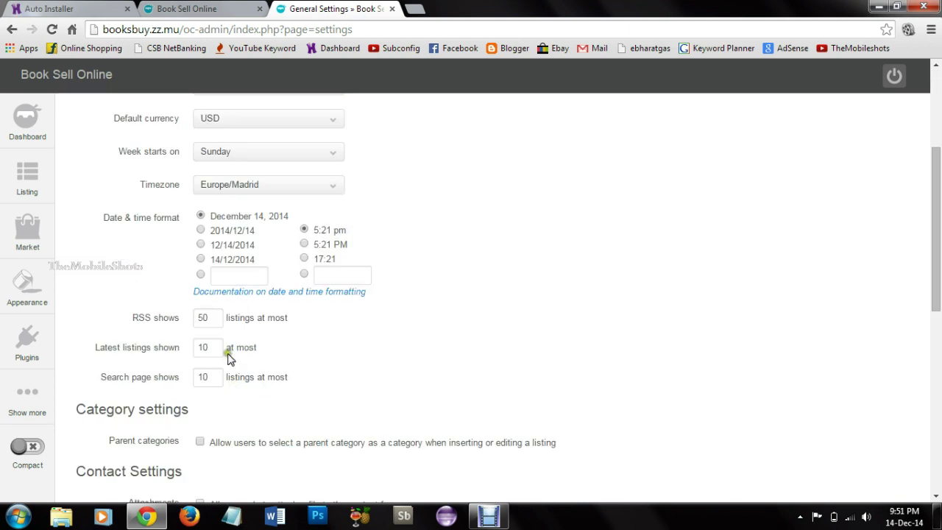
left_click(262, 186)
left_click(261, 187)
left_click(296, 185)
scroll(269, 346, "down", 8)
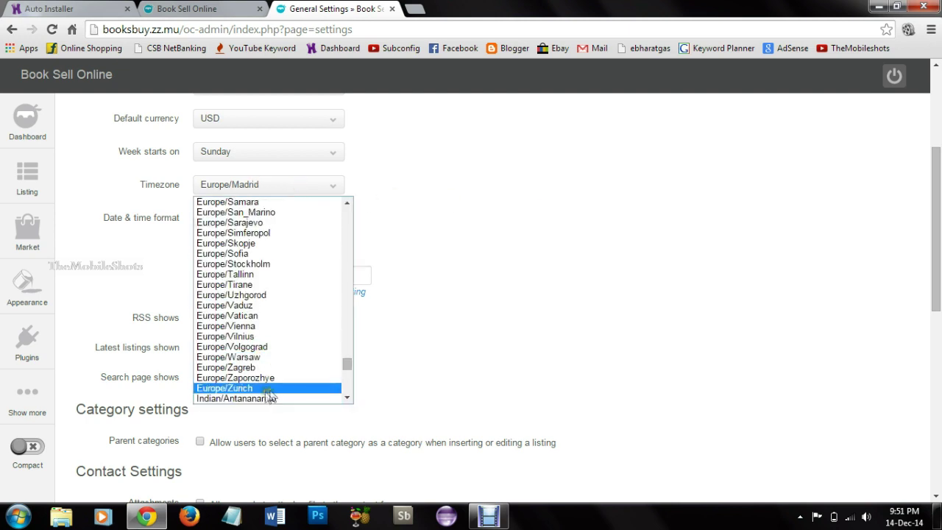
scroll(272, 371, "down", 16)
scroll(273, 370, "up", 14)
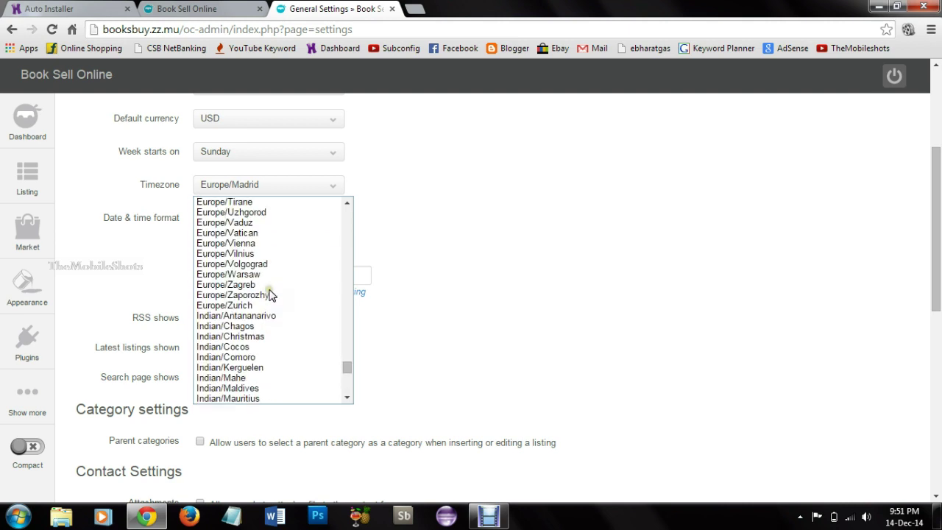
left_click(262, 377)
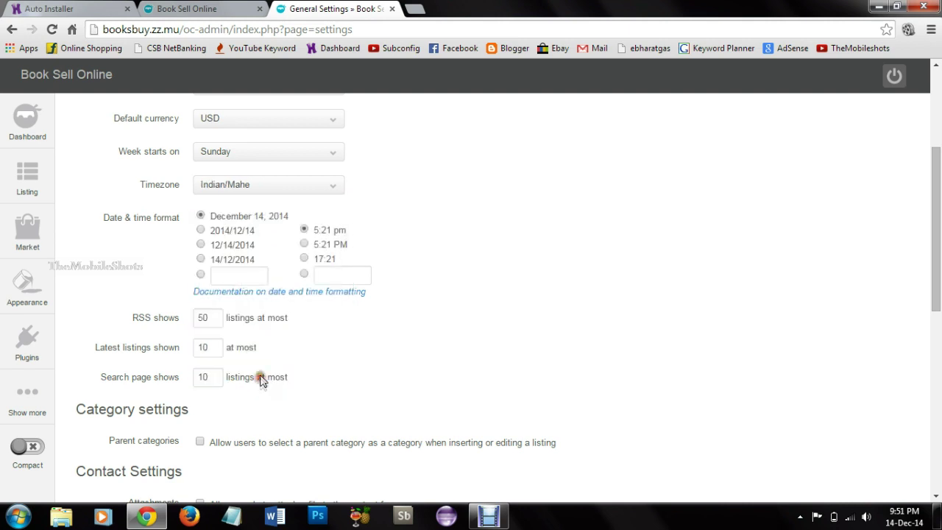
Step: Save the general settings and go to the Categories settings page
scroll(212, 368, "down", 4)
scroll(232, 435, "up", 1)
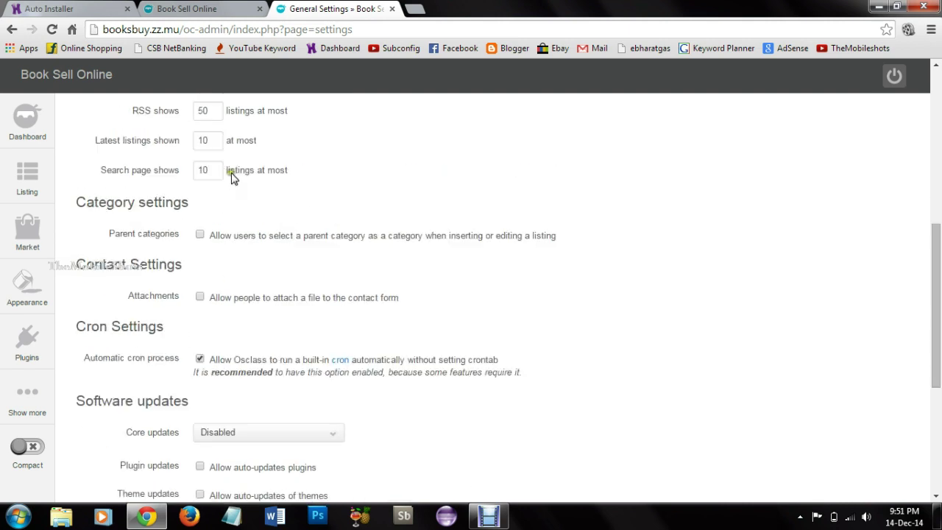
scroll(247, 424, "down", 3)
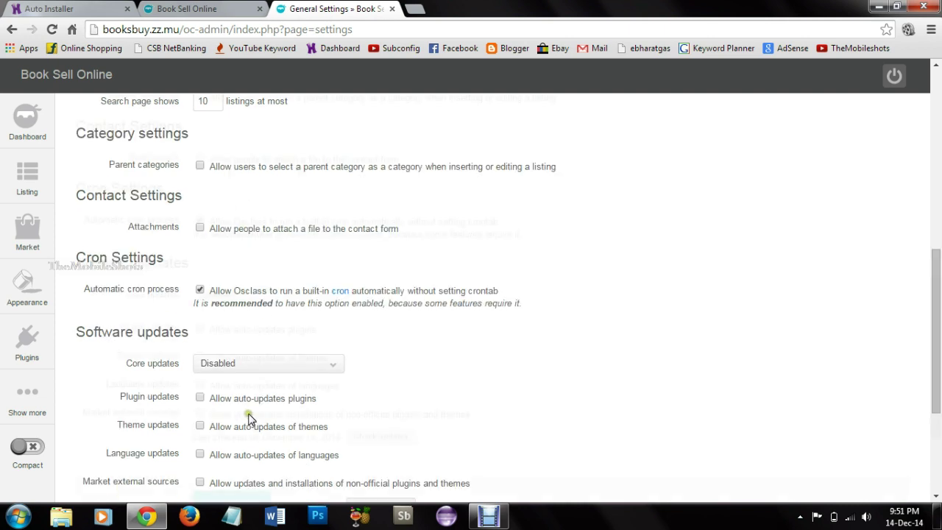
left_click(238, 436)
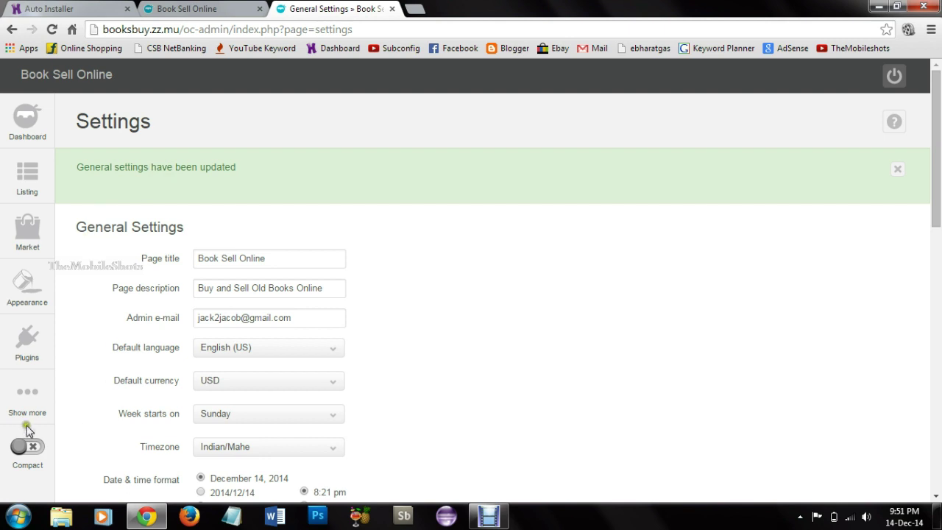
mouse_move(26, 425)
mouse_move(136, 398)
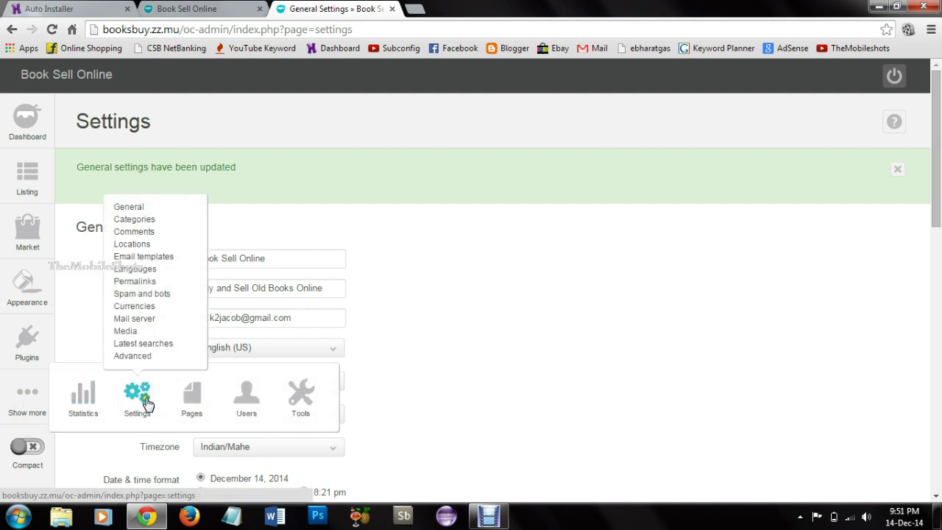
left_click(143, 220)
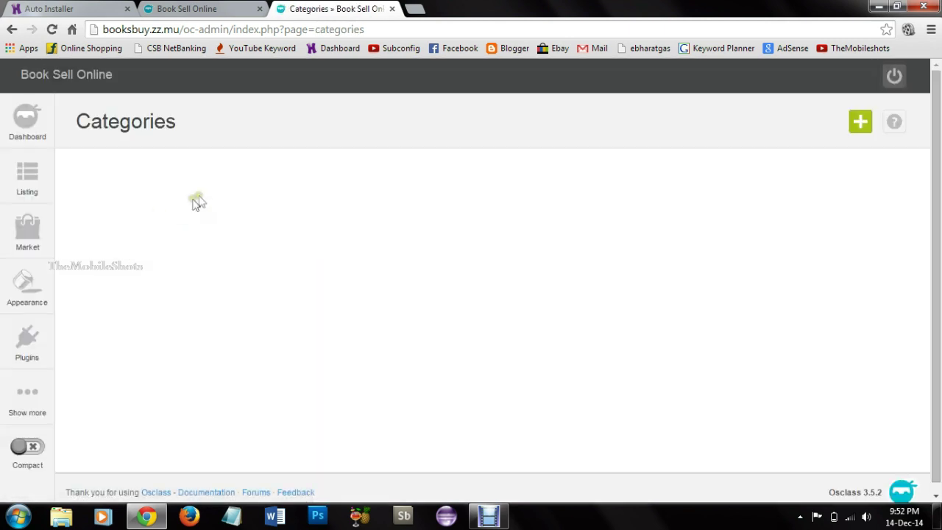
Step: Add an Engineering Books category with a description, save it, and check it on the home page
left_click(862, 131)
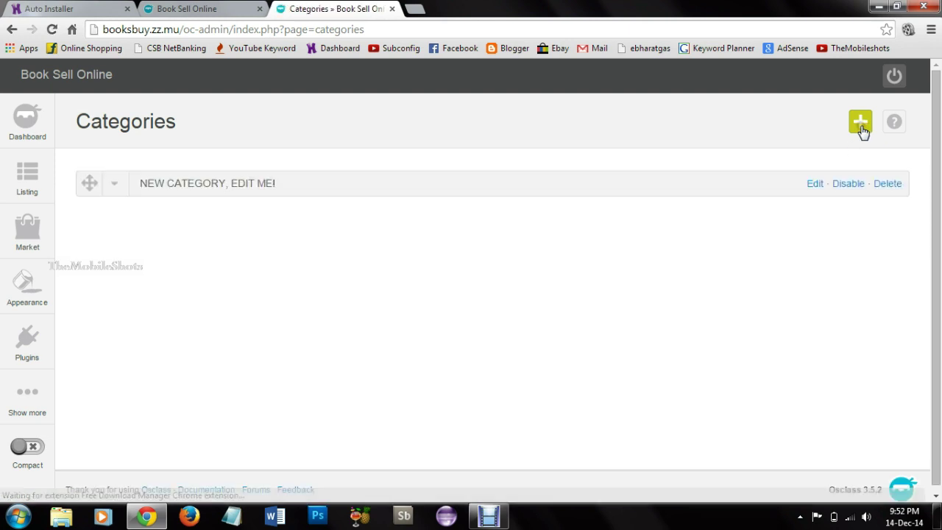
left_click(814, 185)
left_click_drag(477, 297, 414, 319)
key("BackSpace")
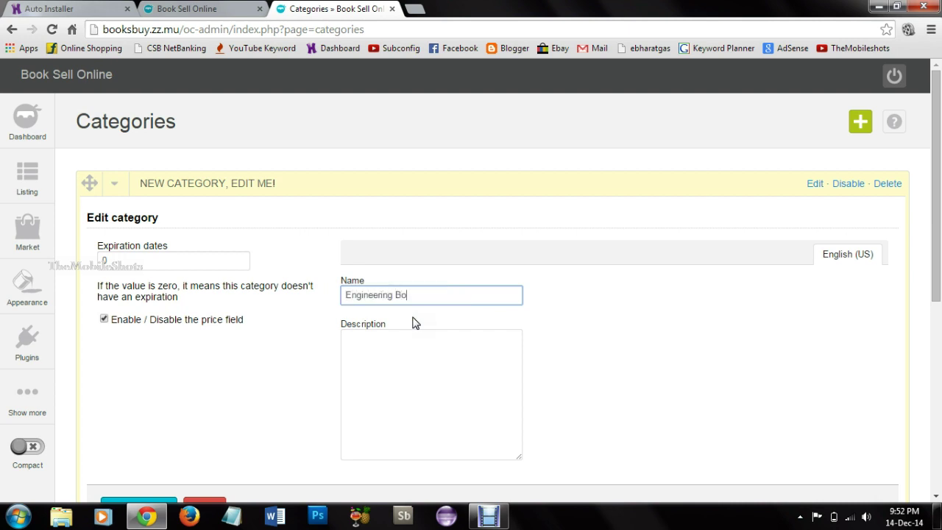
left_click(429, 334)
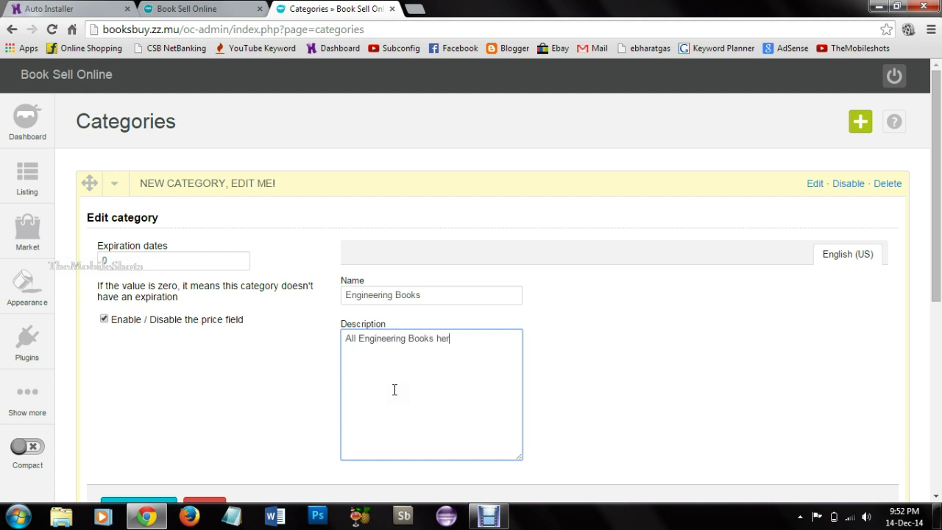
scroll(395, 389, "down", 2)
left_click(139, 372)
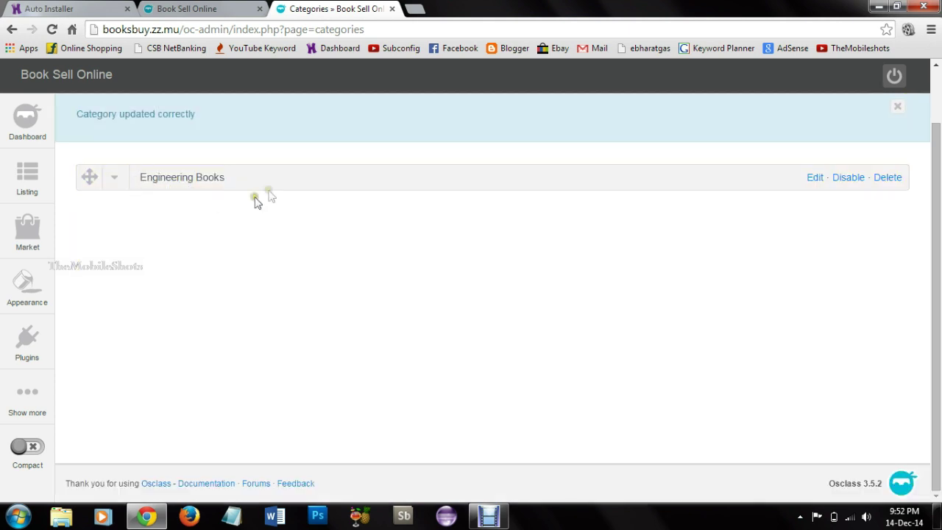
left_click(243, 10)
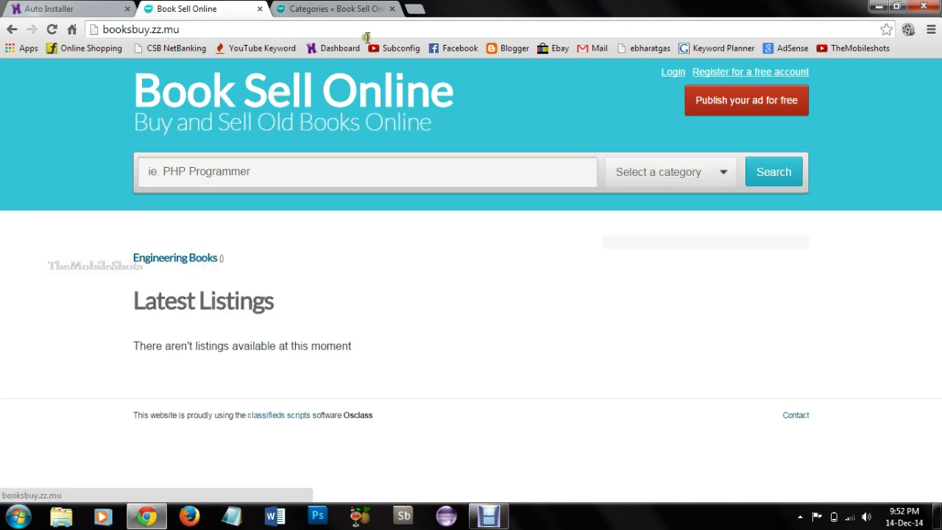
left_click(362, 9)
scroll(885, 151, "up", 1)
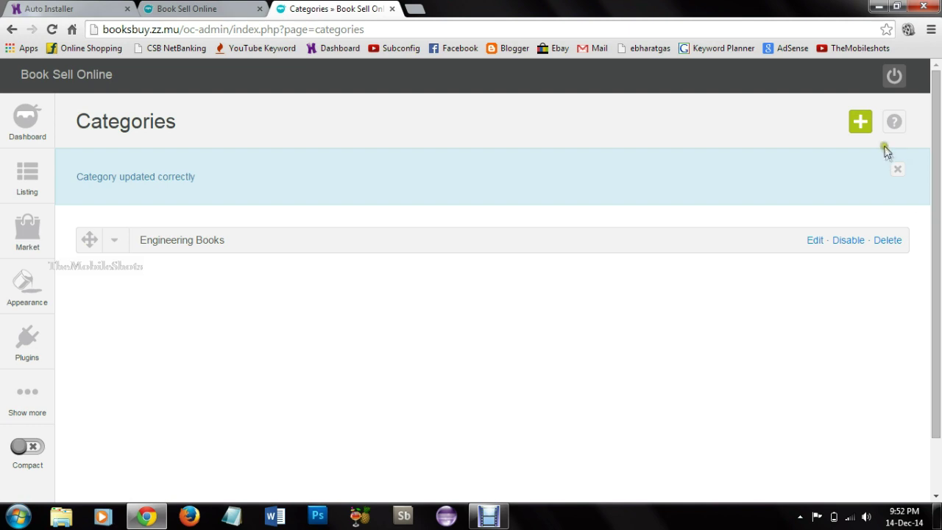
Step: Add an Engineering Graphics category and drag it under Engineering Books as a subcategory
left_click(860, 122)
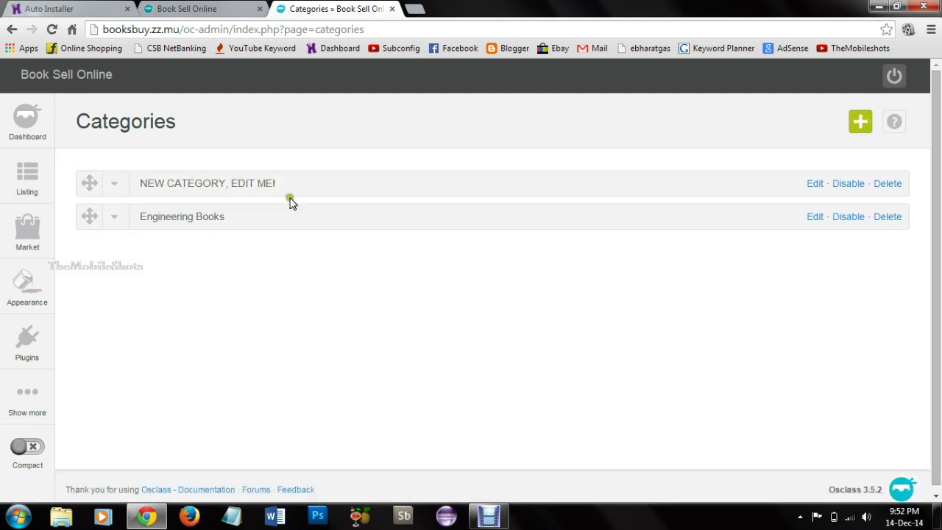
left_click(815, 183)
left_click_drag(358, 293, 496, 311)
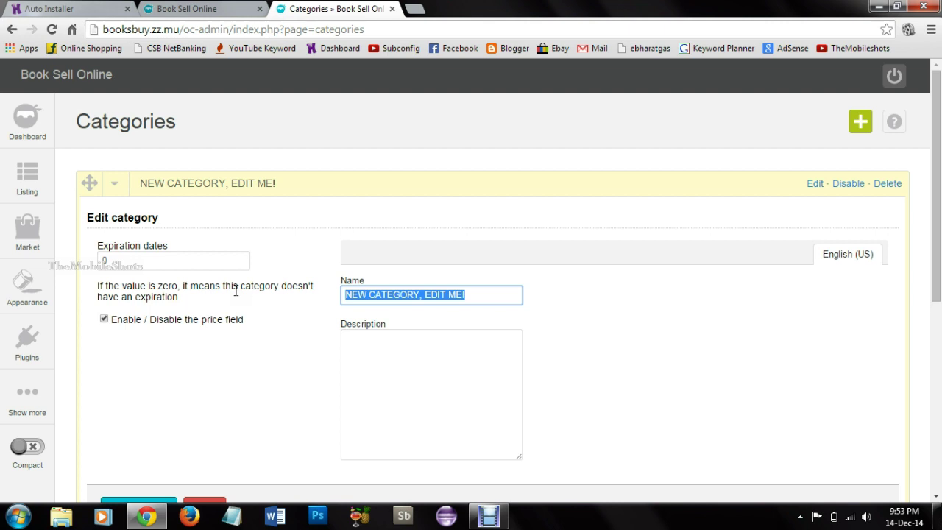
type("Eh")
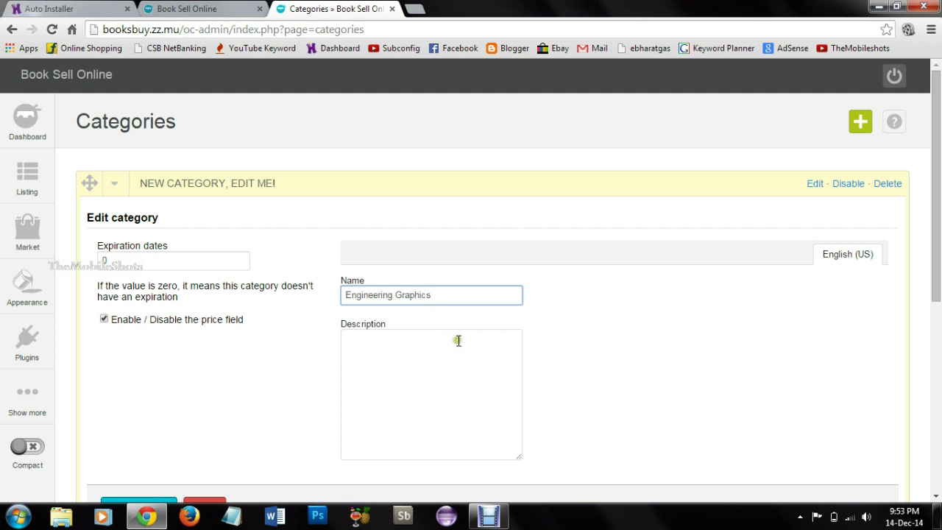
scroll(165, 409, "down", 1)
left_click(169, 444)
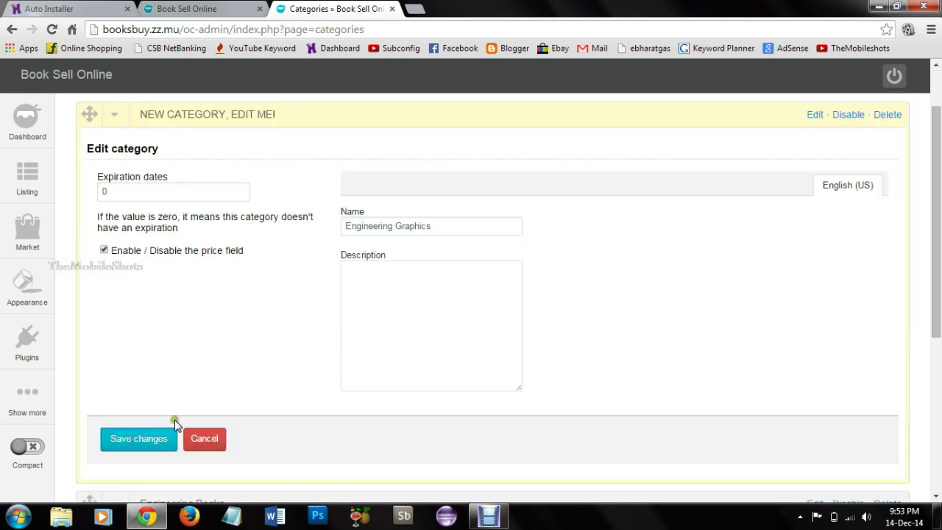
left_click_drag(88, 177, 136, 241)
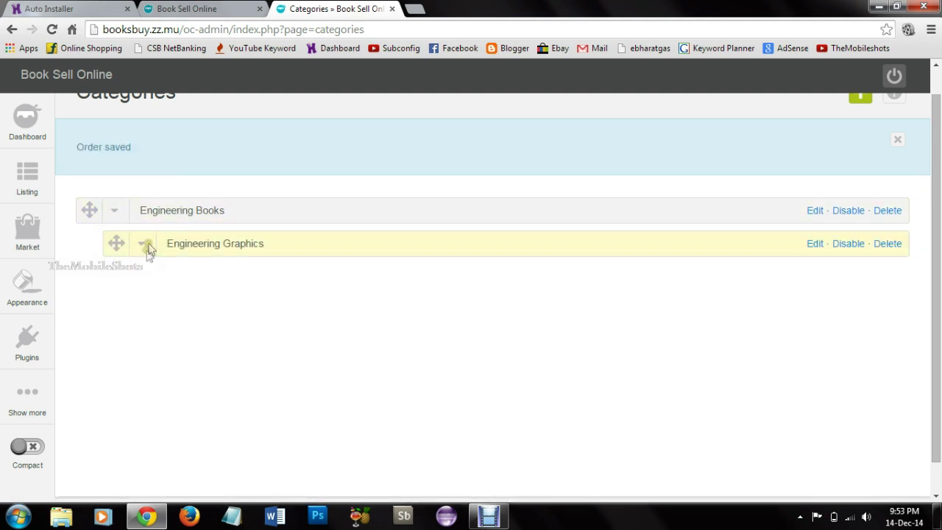
scroll(471, 224, "up", 1)
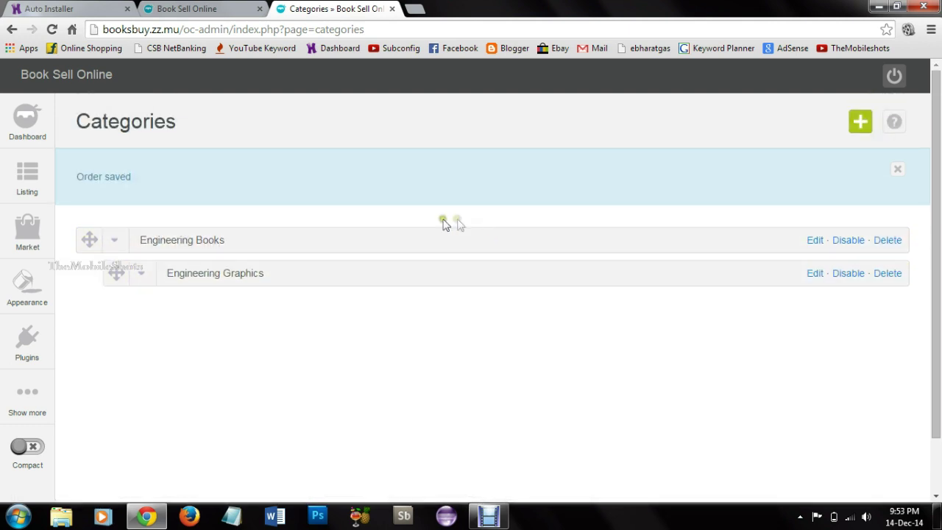
left_click(188, 8)
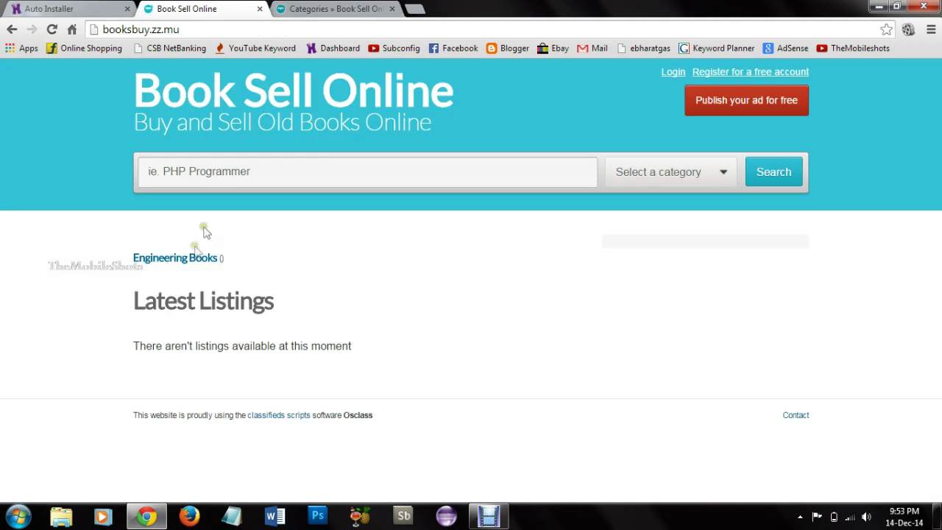
Step: Reload the front page, check both new categories in the category list, and clear the search box
left_click(179, 94)
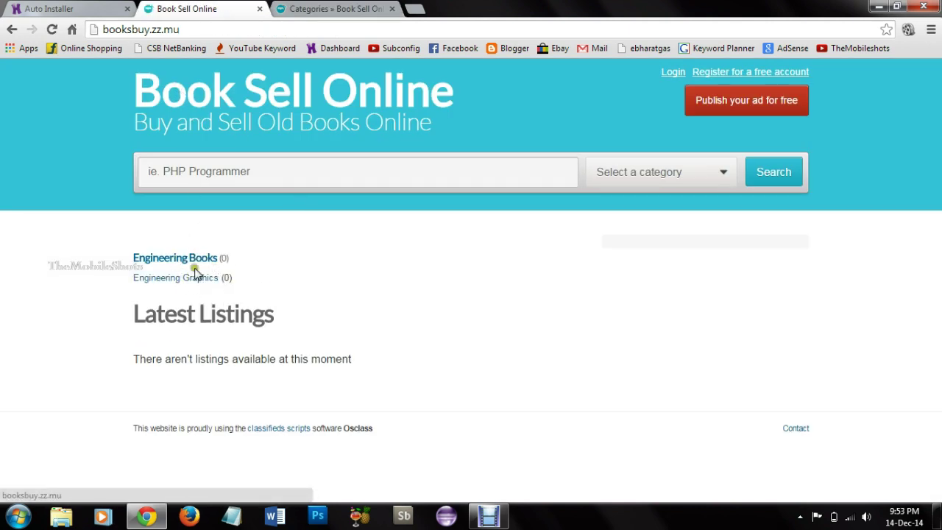
left_click(669, 172)
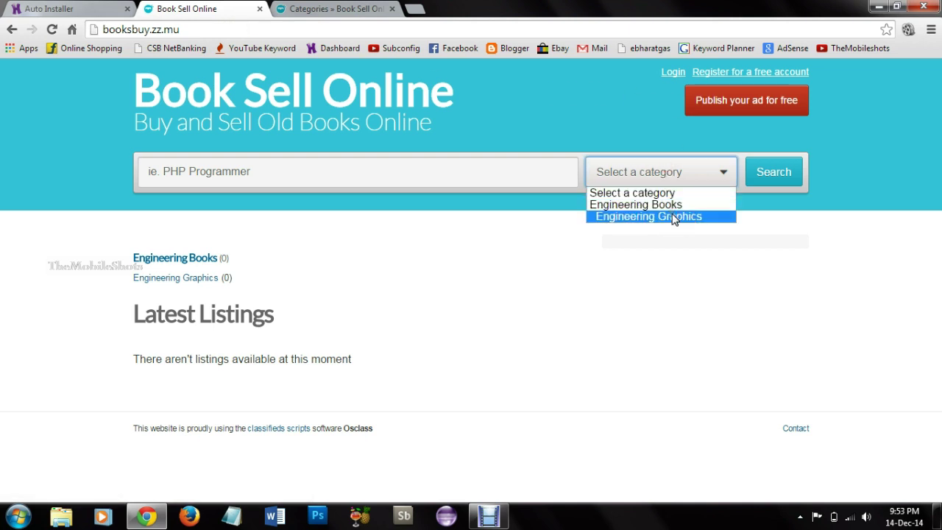
left_click(559, 279)
left_click(286, 173)
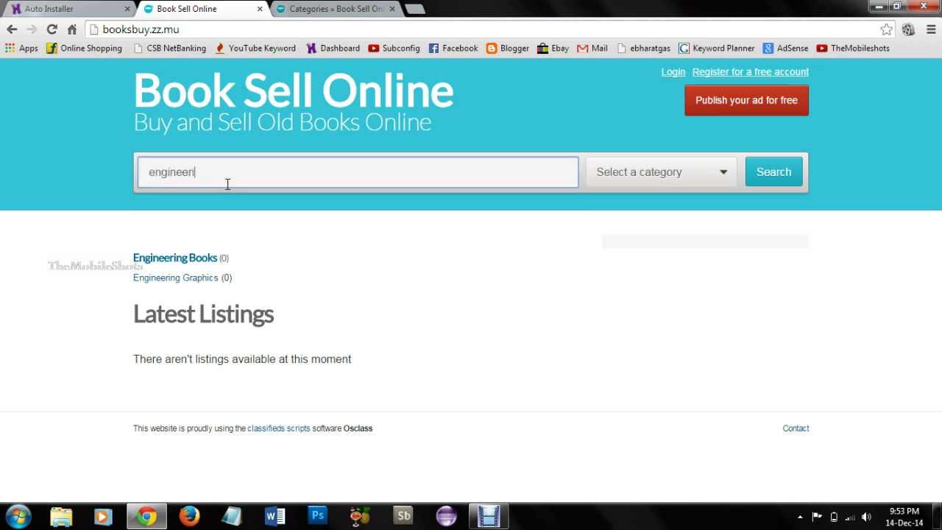
left_click_drag(223, 174, 10, 157)
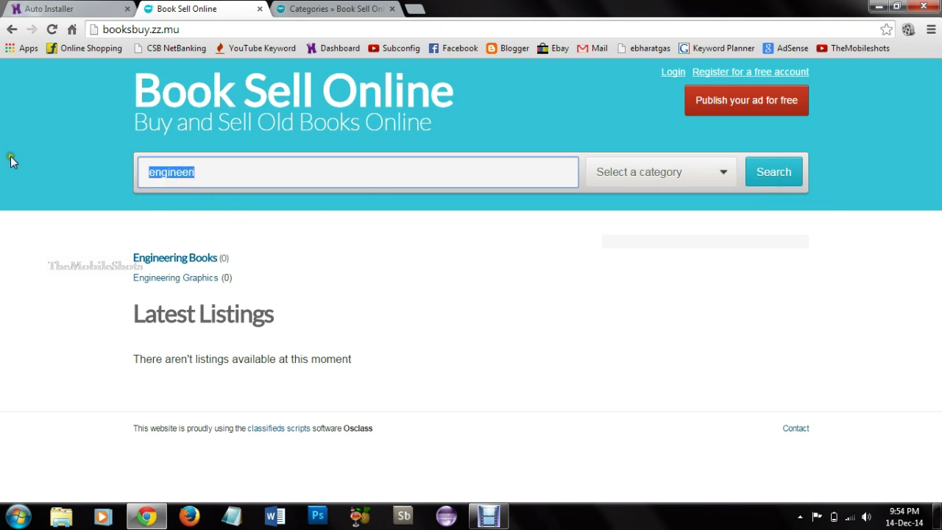
key("BackSpace")
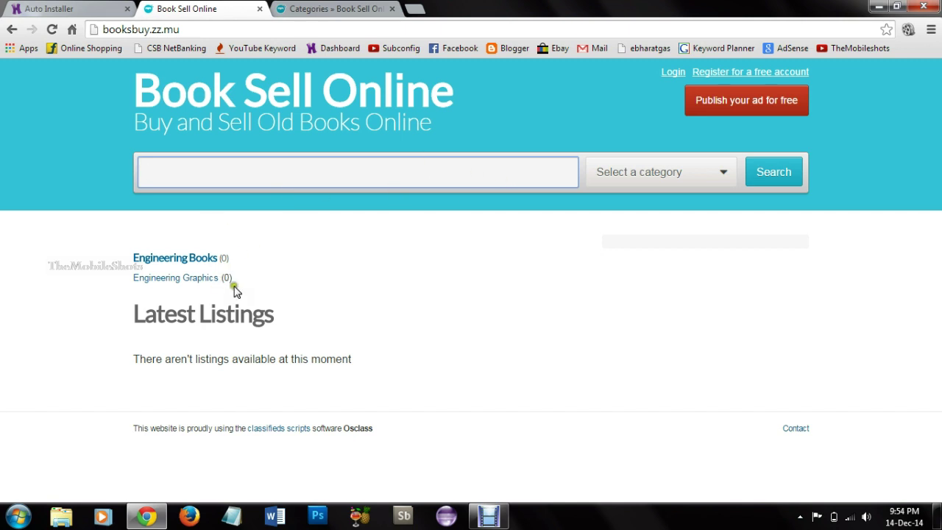
Step: Install the Google Maps plugin from Manage plugins
left_click(306, 9)
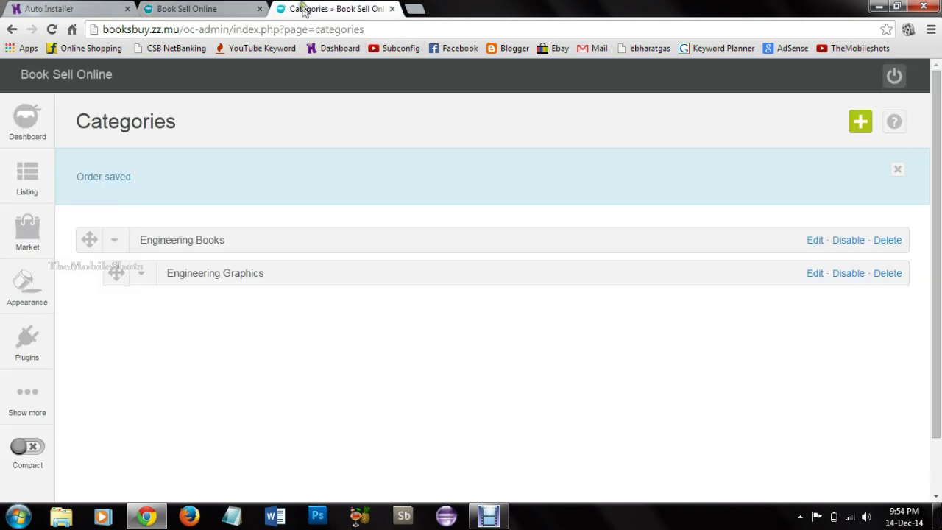
mouse_move(48, 357)
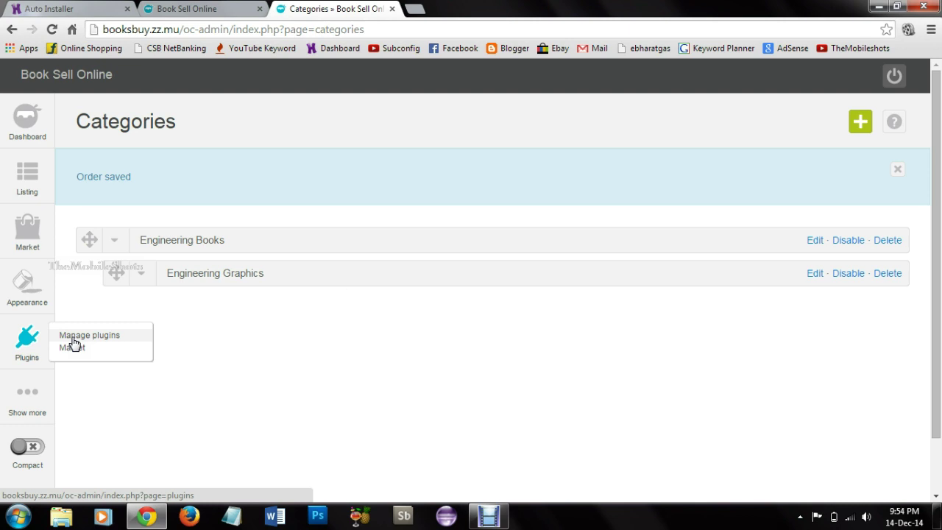
left_click(76, 335)
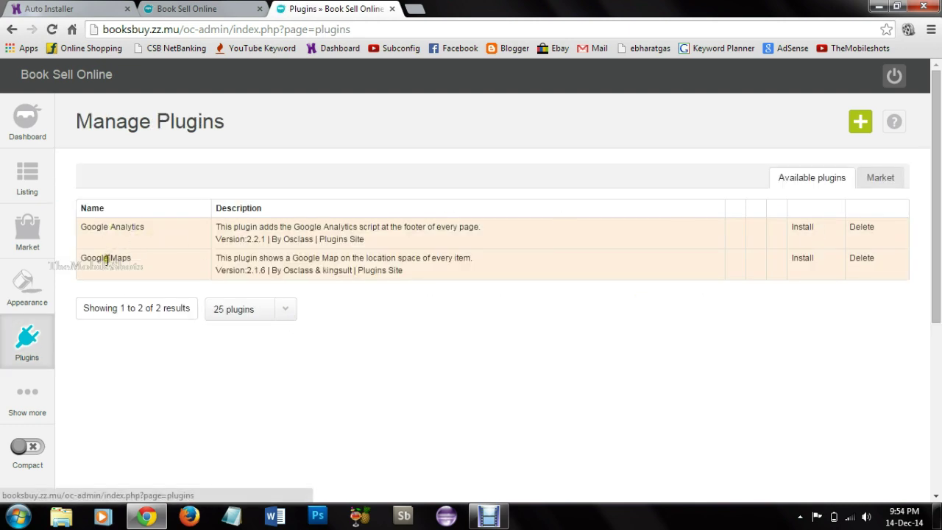
left_click(801, 259)
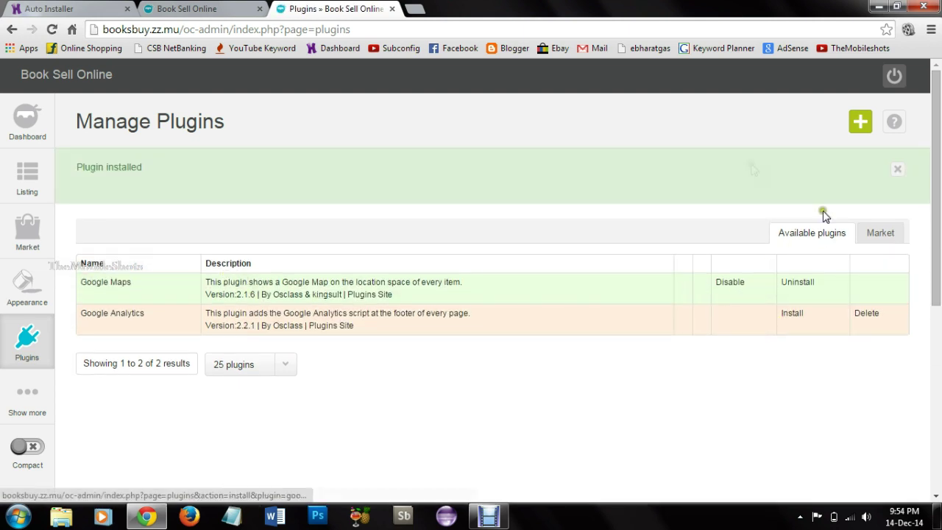
Step: Refresh and review the Engineering Books page on the public site, then return to the plugins admin
left_click(211, 9)
key("F5")
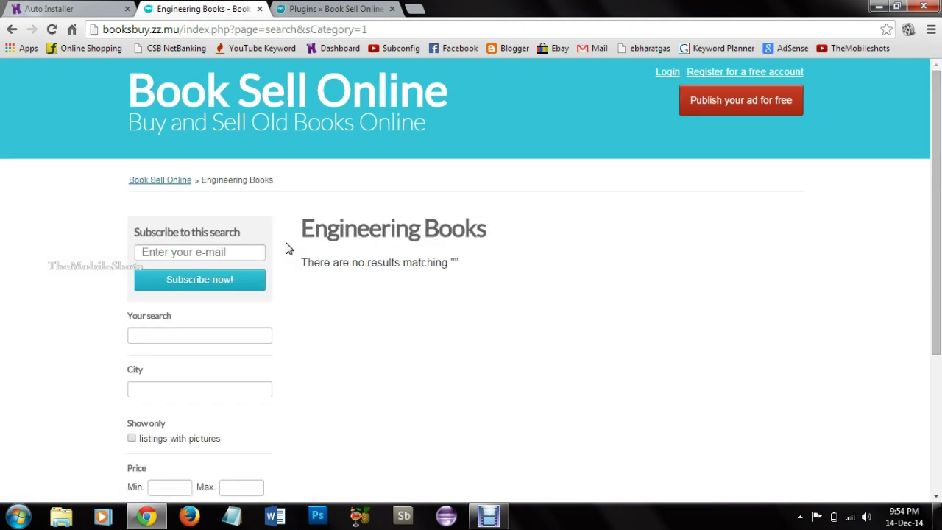
scroll(412, 291, "down", 2)
scroll(412, 291, "up", 2)
left_click(78, 9)
left_click(205, 9)
left_click(321, 8)
Step: Start a new listing with the EGS textbook title, a description and a price of 100
mouse_move(27, 179)
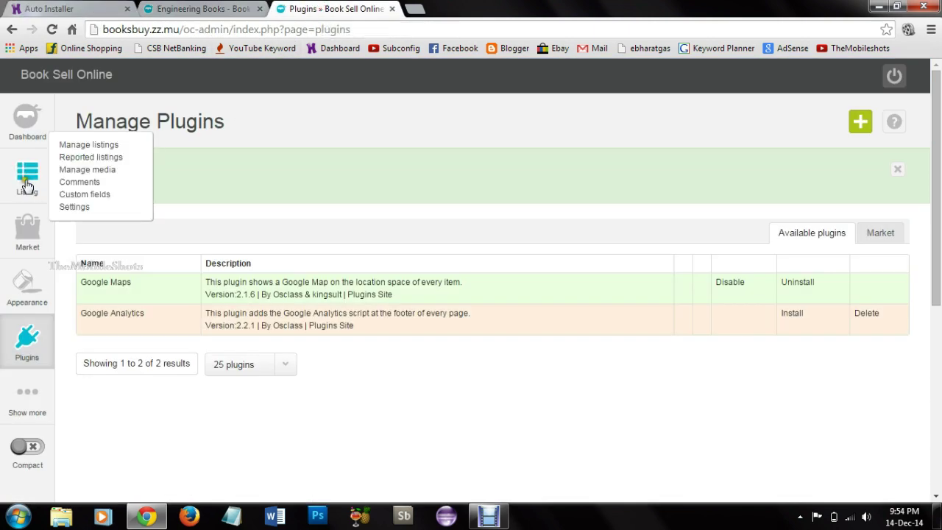
left_click(87, 145)
left_click(205, 171)
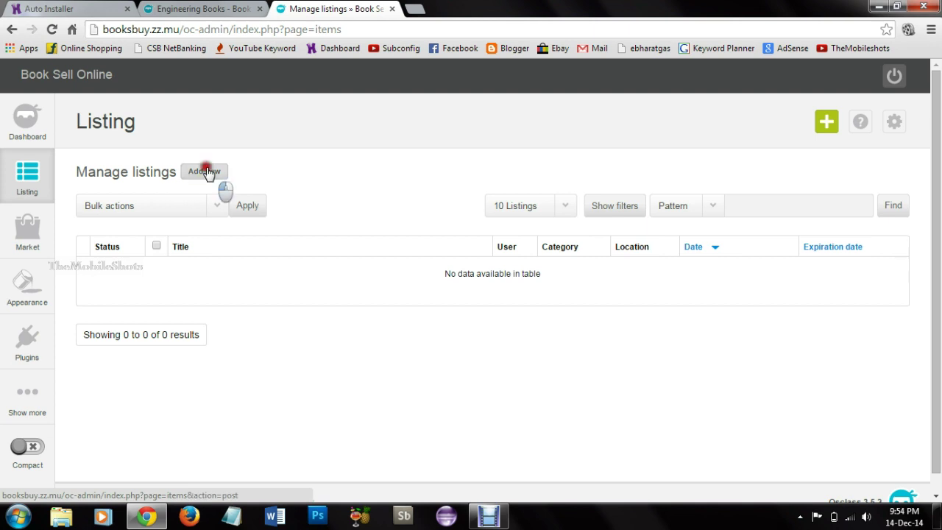
left_click(209, 204)
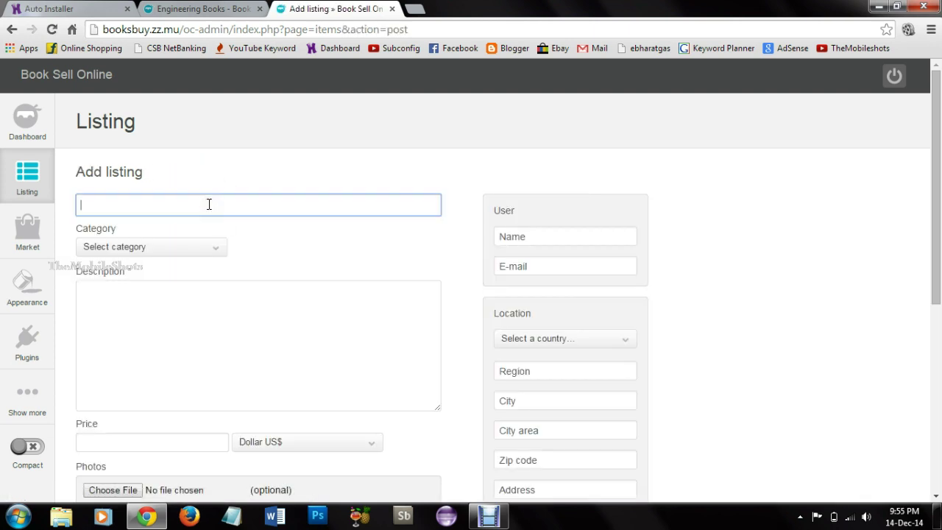
type("Eg")
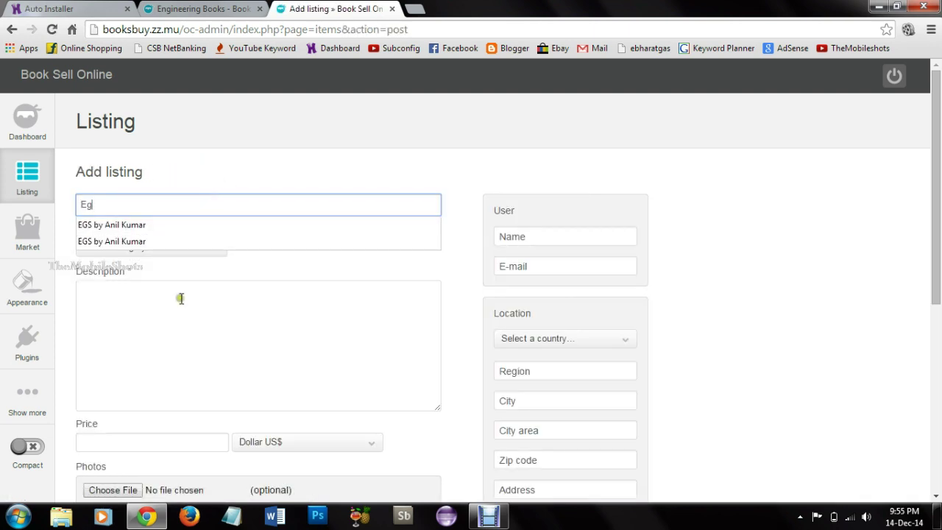
left_click(185, 235)
left_click(171, 304)
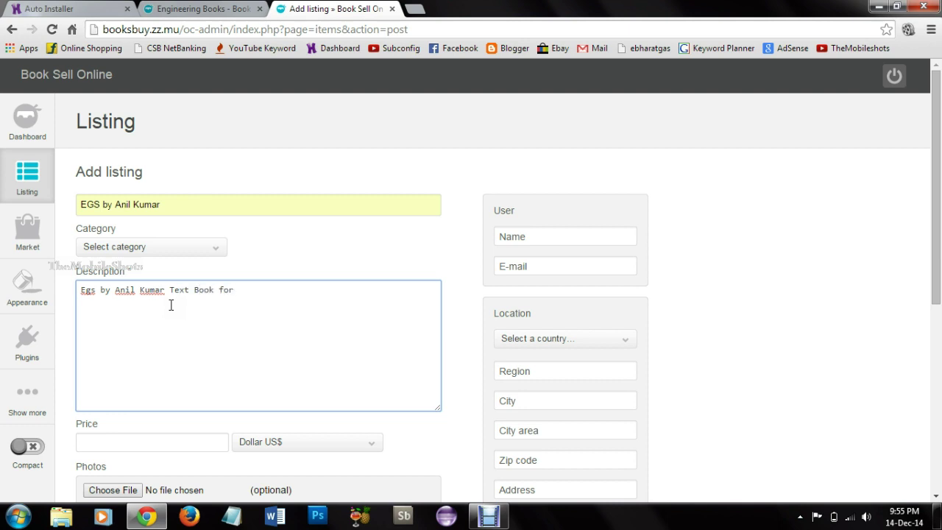
scroll(170, 304, "down", 2)
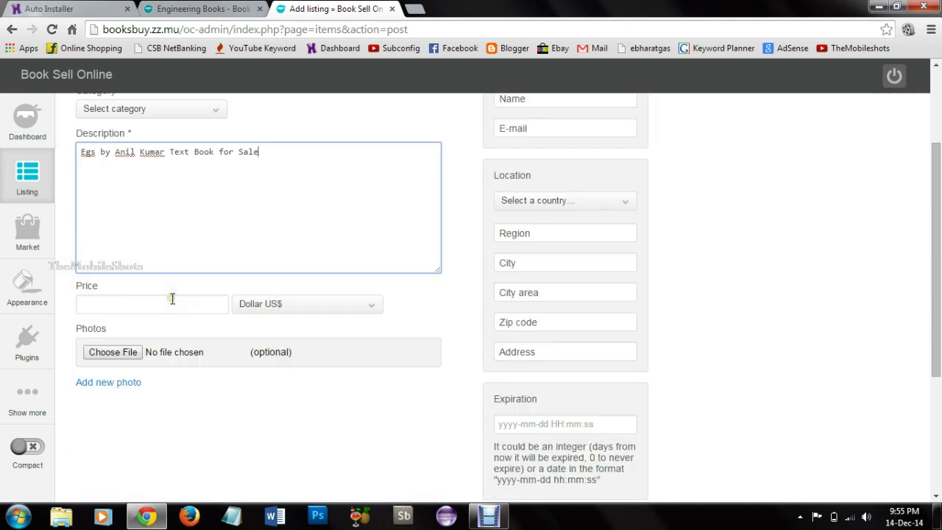
left_click(276, 312)
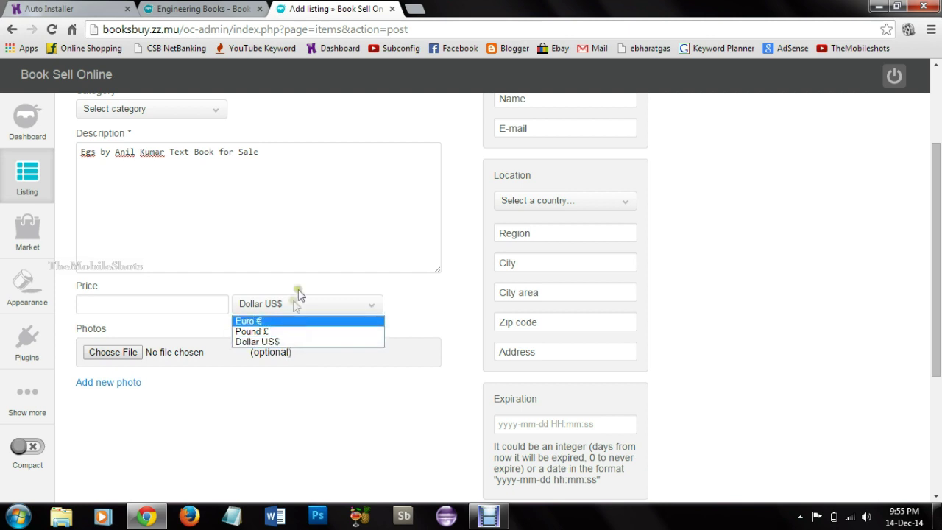
left_click(183, 304)
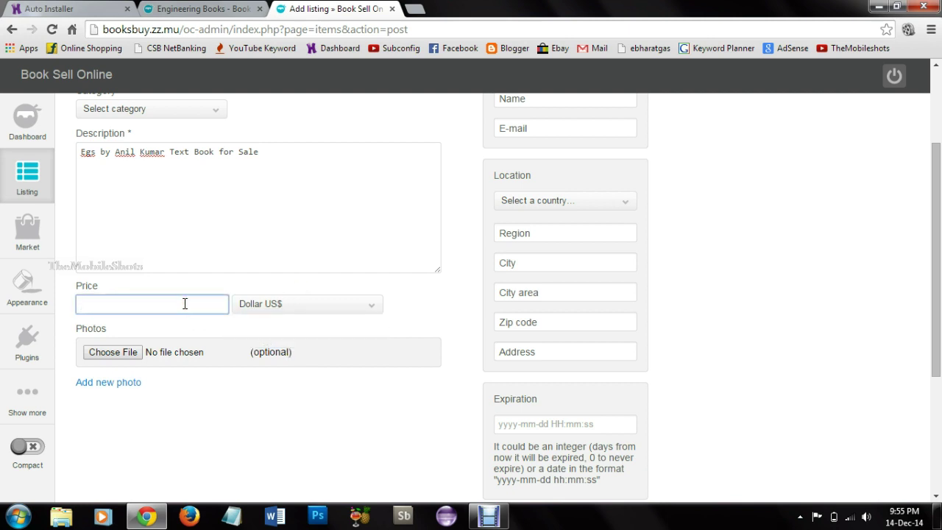
type("100")
left_click(174, 322)
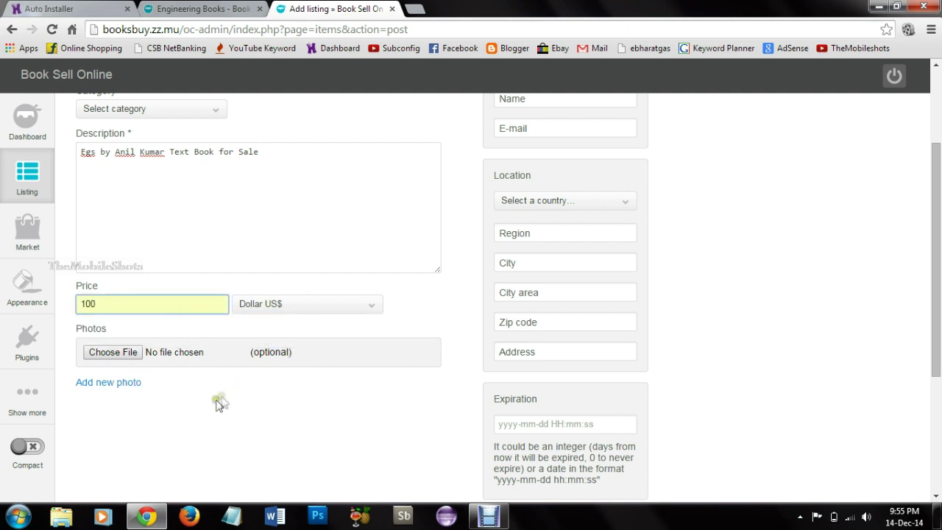
Step: Attach the photo 'images (2)' to the listing
left_click(137, 353)
left_click_drag(456, 125, 488, 187)
double_click(242, 220)
left_click(108, 382)
scroll(471, 373, "down", 3)
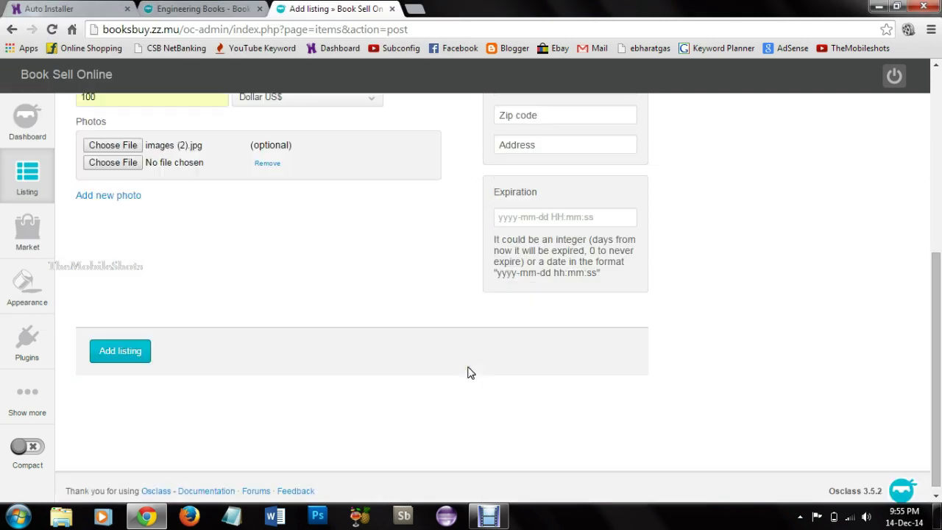
scroll(471, 374, "up", 5)
Step: Fill in the seller's name and e-mail, set the country to United States, and submit
left_click(552, 240)
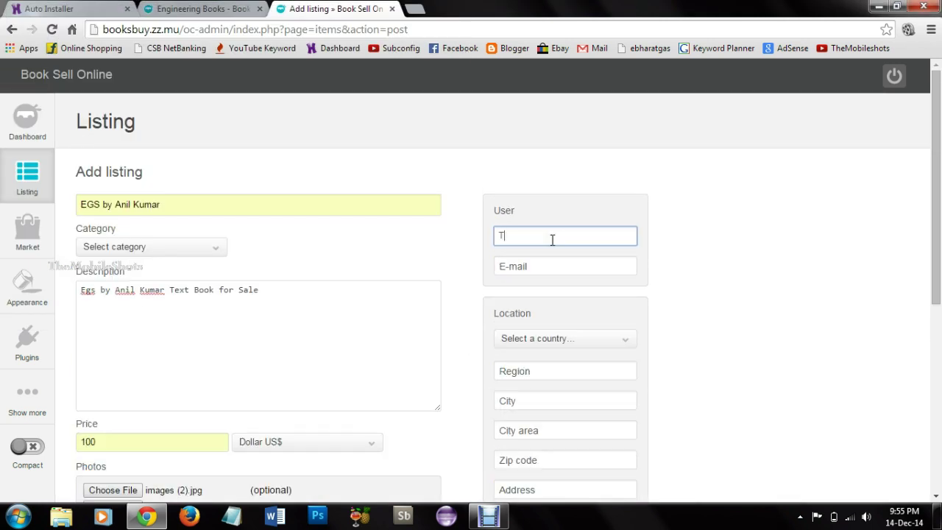
left_click(555, 266)
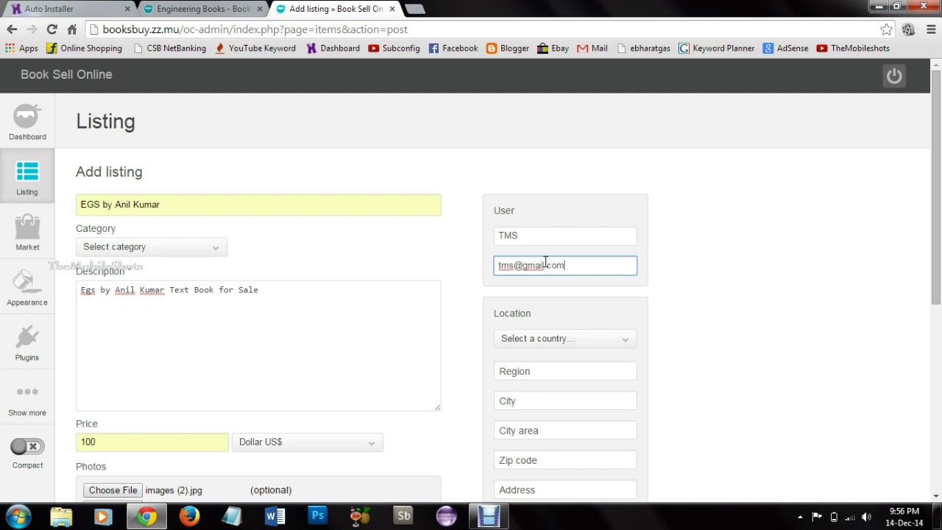
scroll(546, 261, "down", 2)
left_click(574, 201)
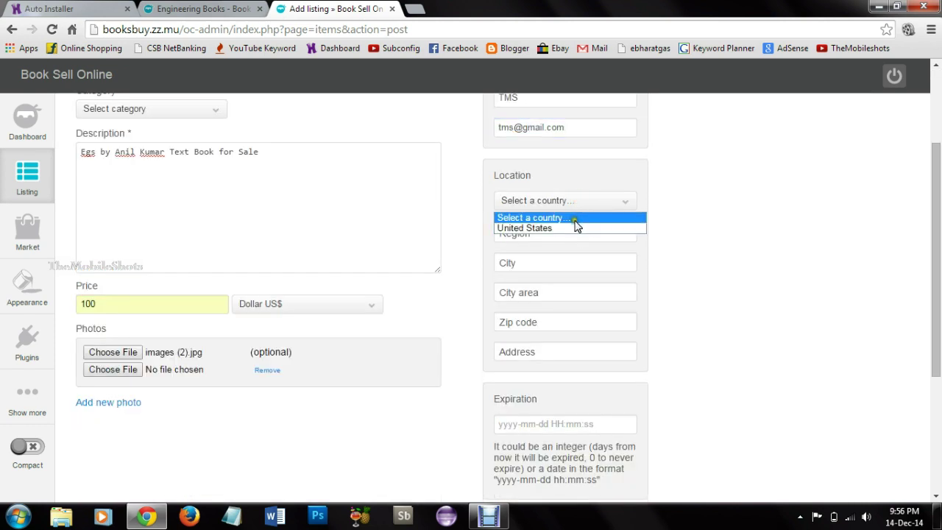
left_click(525, 228)
scroll(452, 420, "down", 3)
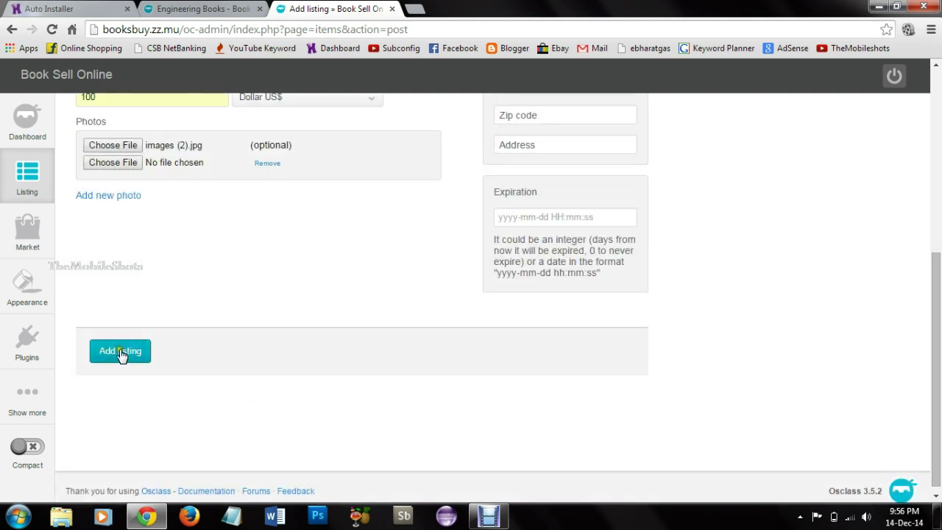
left_click(122, 353)
Step: Set the category to Engineering Books, subcategory Engineering Graphics, and resubmit the listing
left_click(147, 248)
left_click(147, 279)
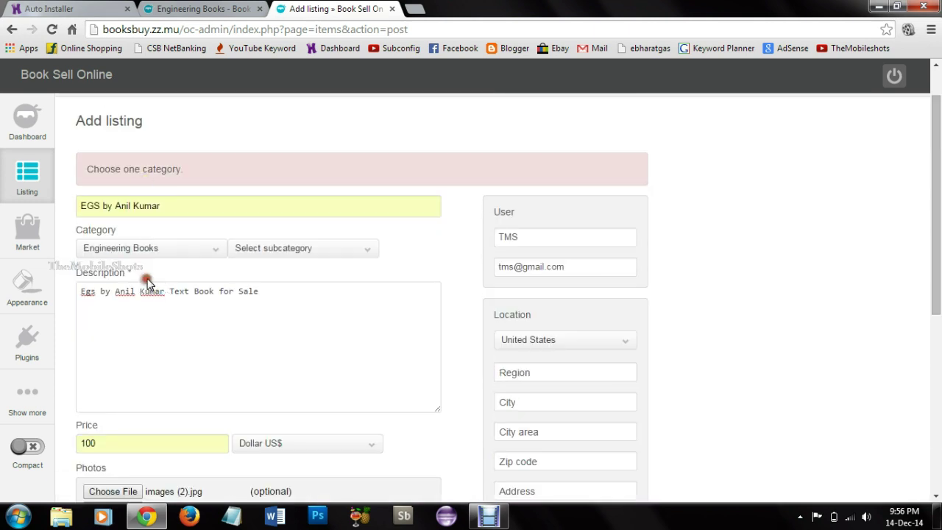
left_click(338, 254)
left_click(337, 274)
scroll(336, 275, "down", 5)
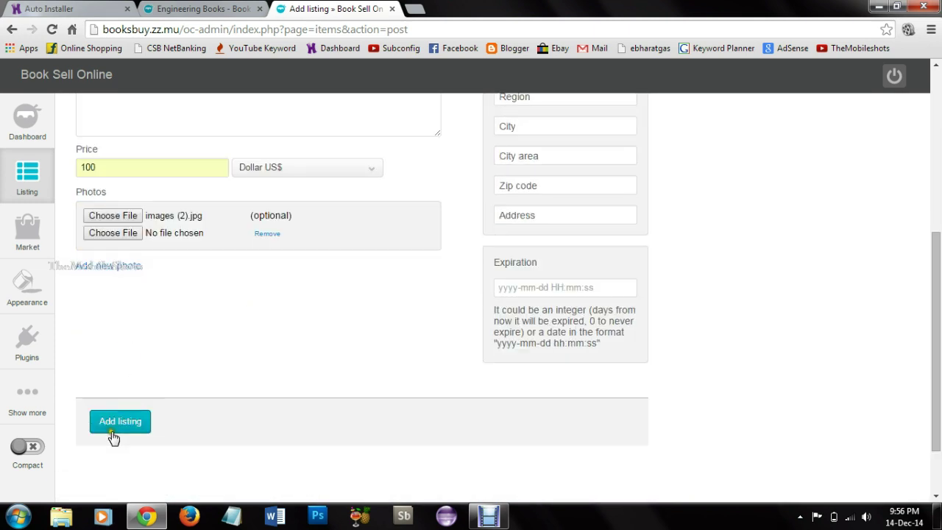
left_click(120, 421)
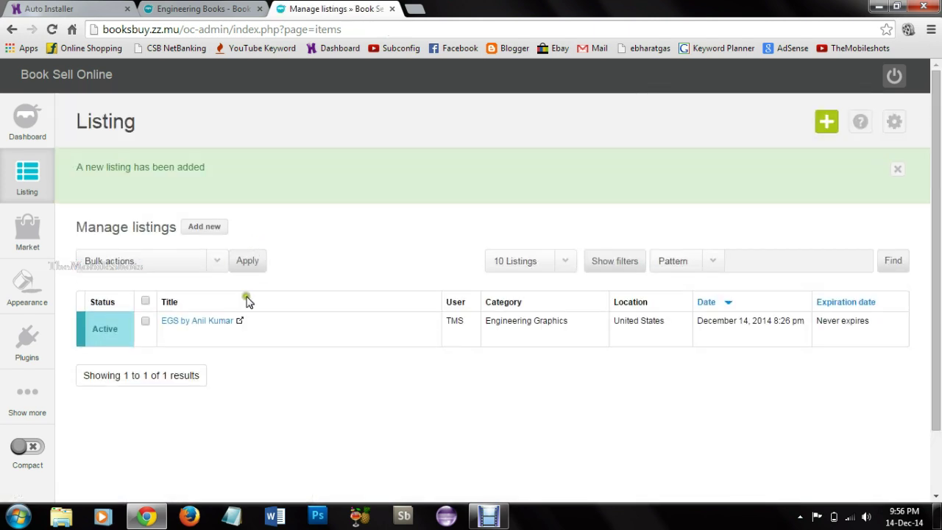
Step: Open the EGS listing from the home page, scroll through it to Comments, then return to Manage listings
left_click(203, 8)
left_click(257, 95)
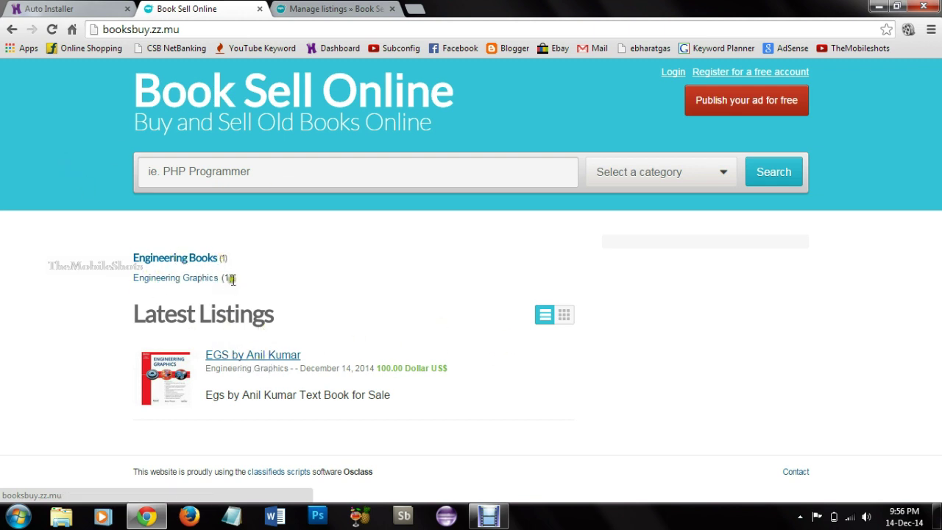
left_click(243, 360)
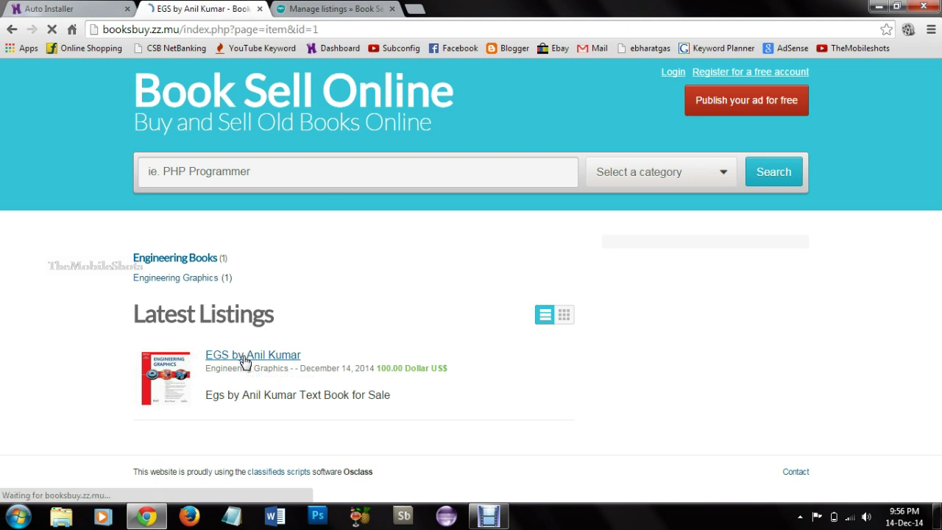
scroll(254, 295, "down", 3)
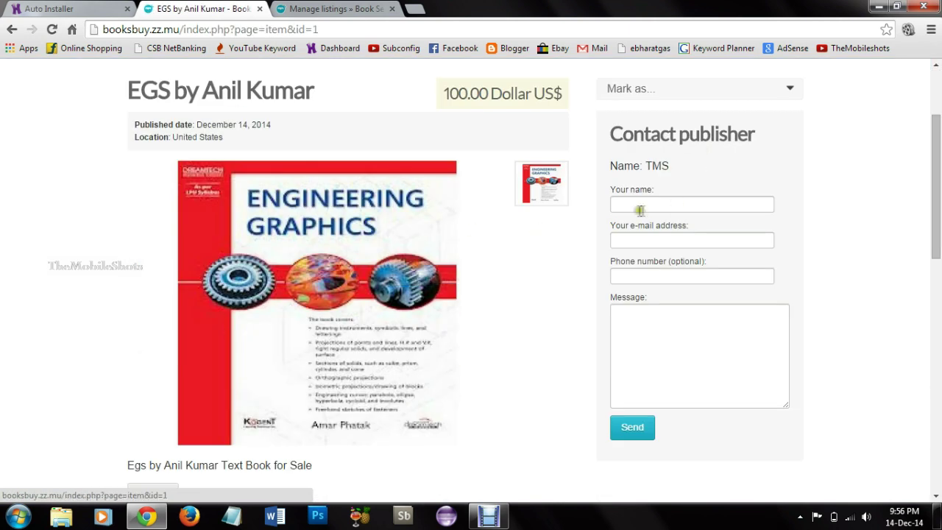
scroll(207, 250, "up", 3)
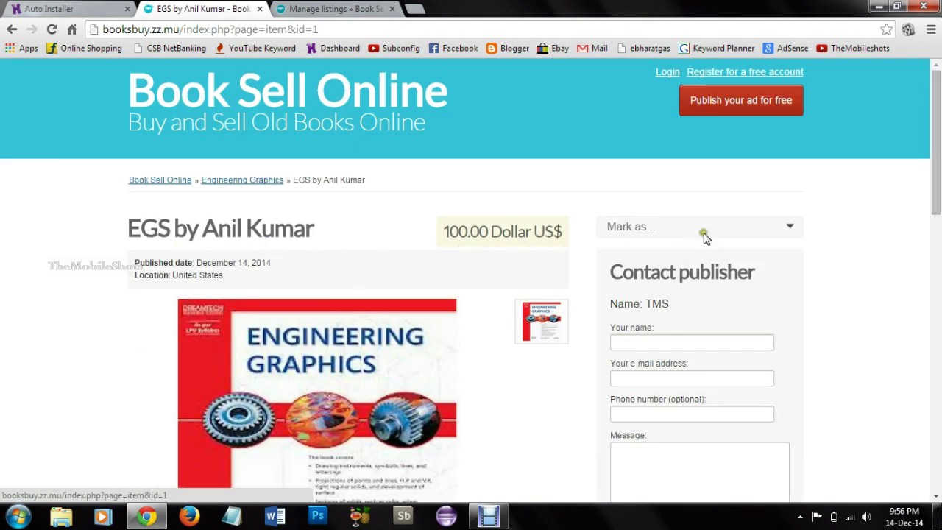
scroll(685, 379, "down", 6)
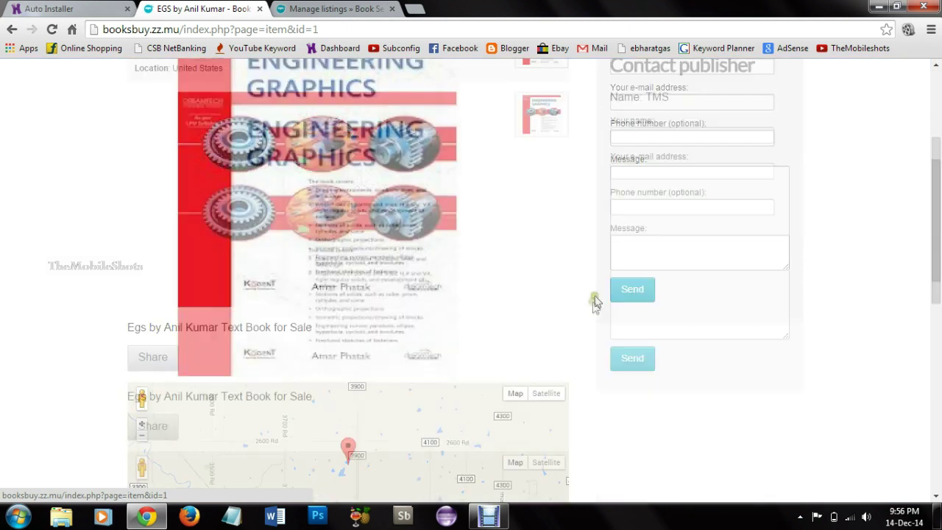
scroll(502, 302, "down", 1)
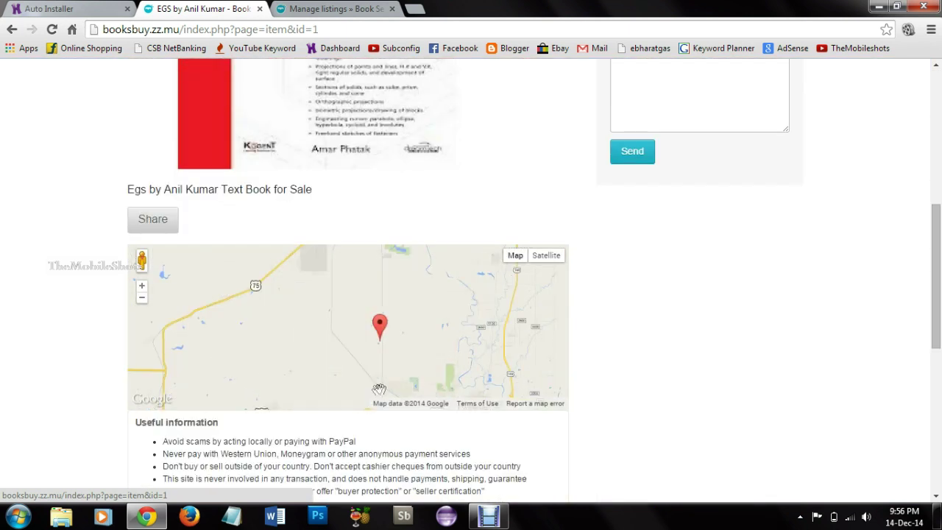
scroll(269, 311, "down", 5)
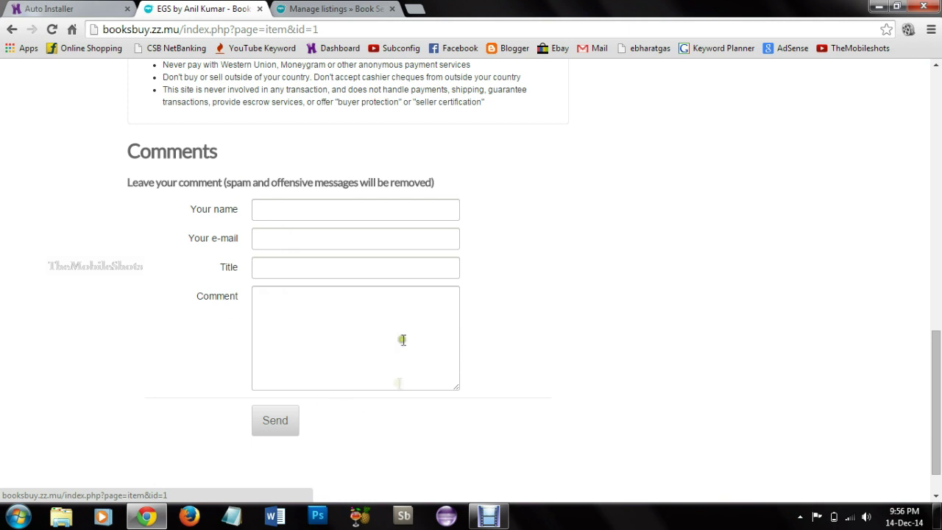
left_click_drag(938, 428, 941, 169)
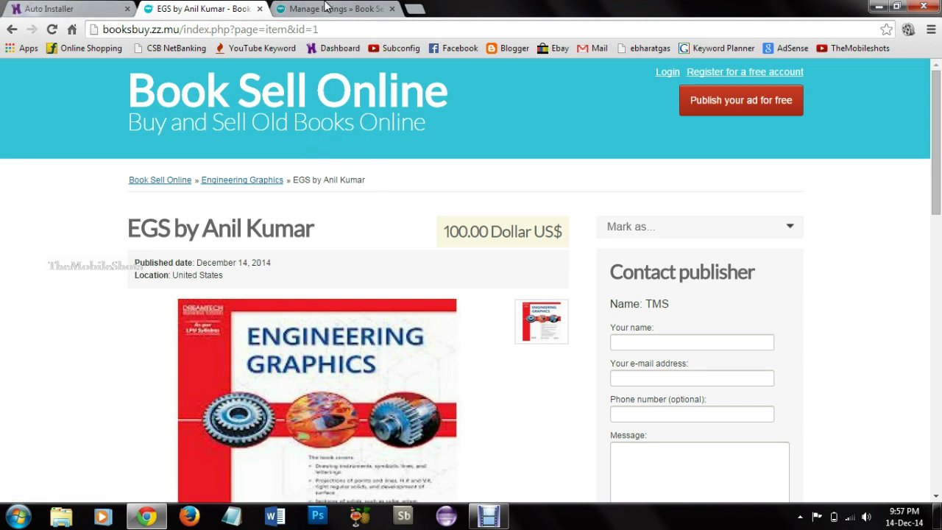
left_click(327, 9)
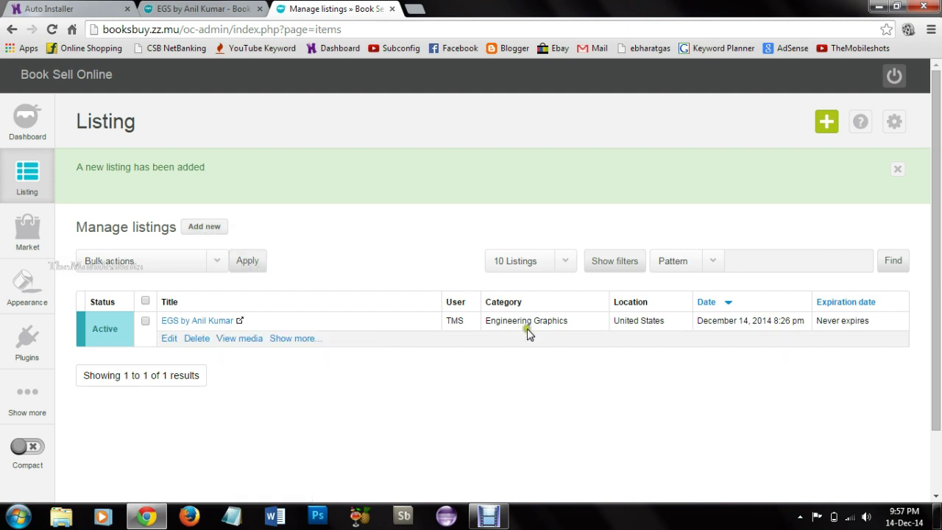
Step: Try 'Publish your ad for free' on the public site, then go back to the home page
left_click(242, 13)
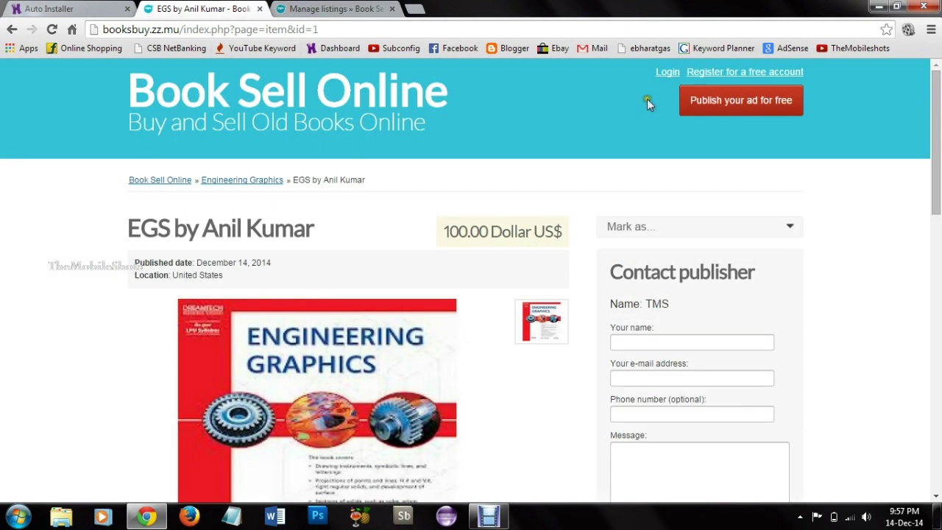
left_click(752, 110)
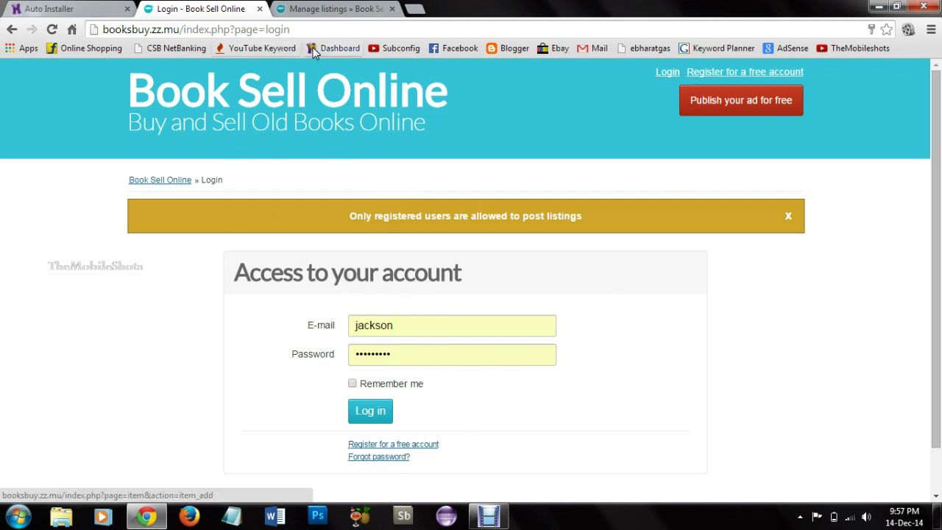
left_click(147, 180)
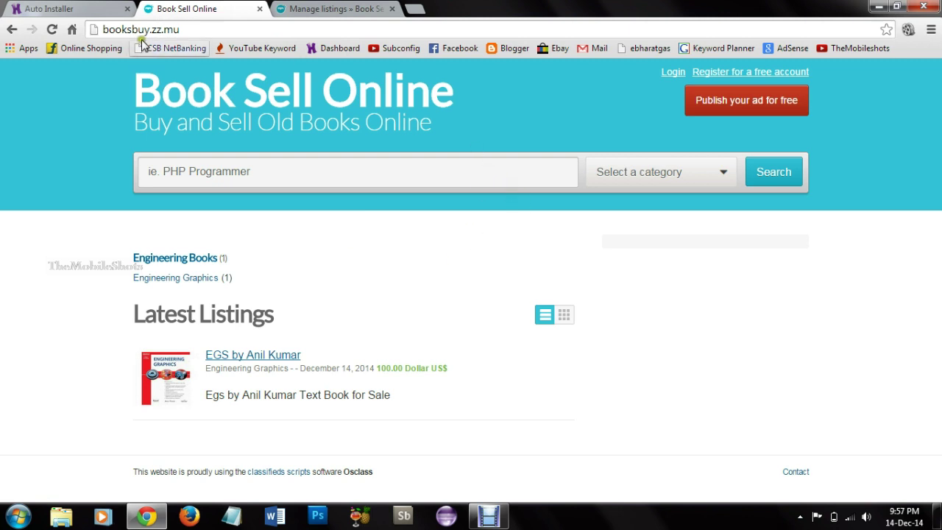
left_click(167, 30)
left_click(95, 107)
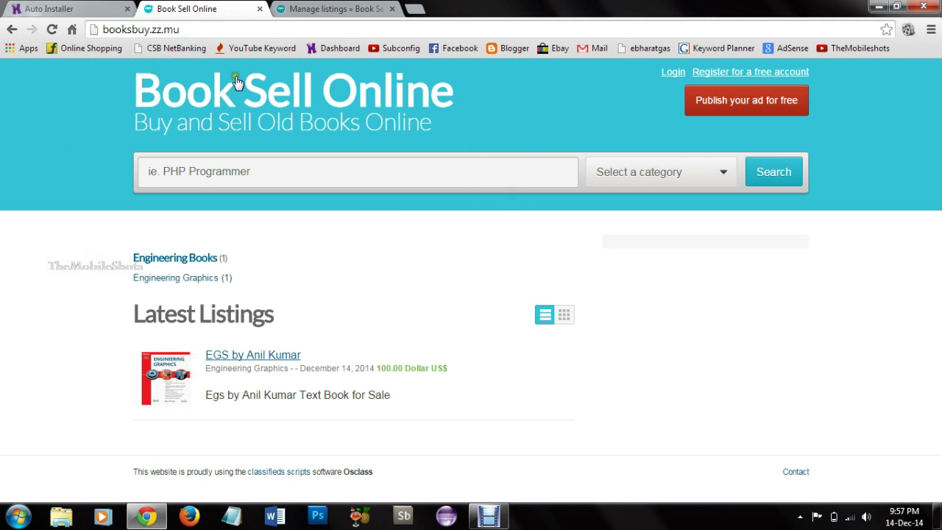
Step: Check the category search list and the contact form, then return to the admin listings
left_click(630, 177)
left_click(859, 259)
left_click(798, 475)
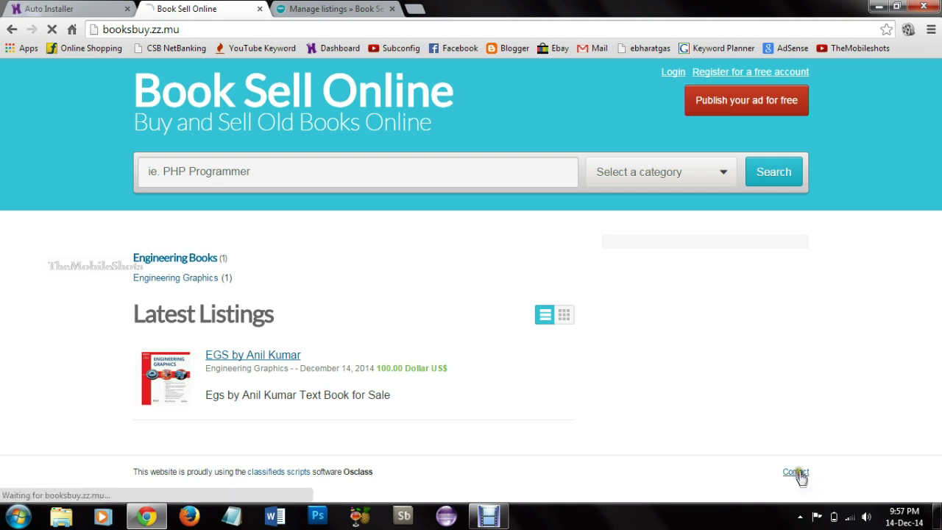
scroll(396, 345, "down", 2)
left_click(361, 204)
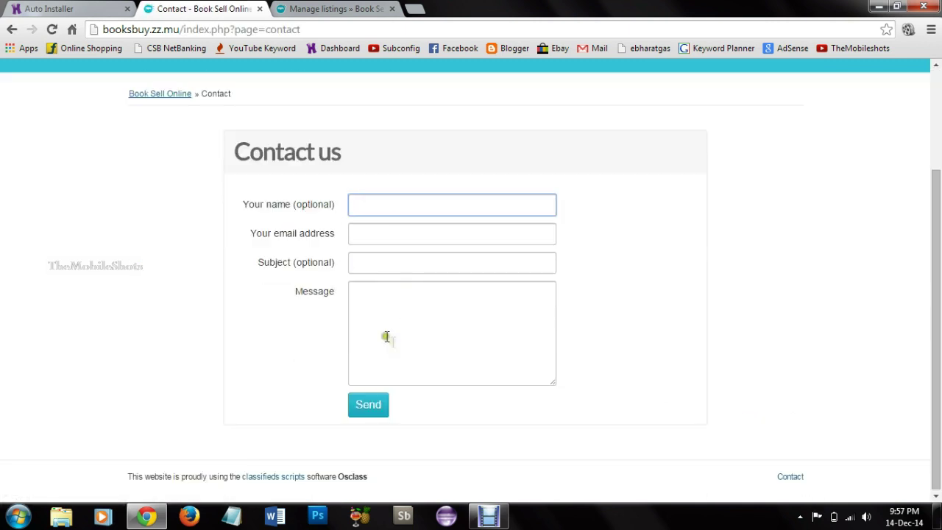
scroll(567, 309, "up", 2)
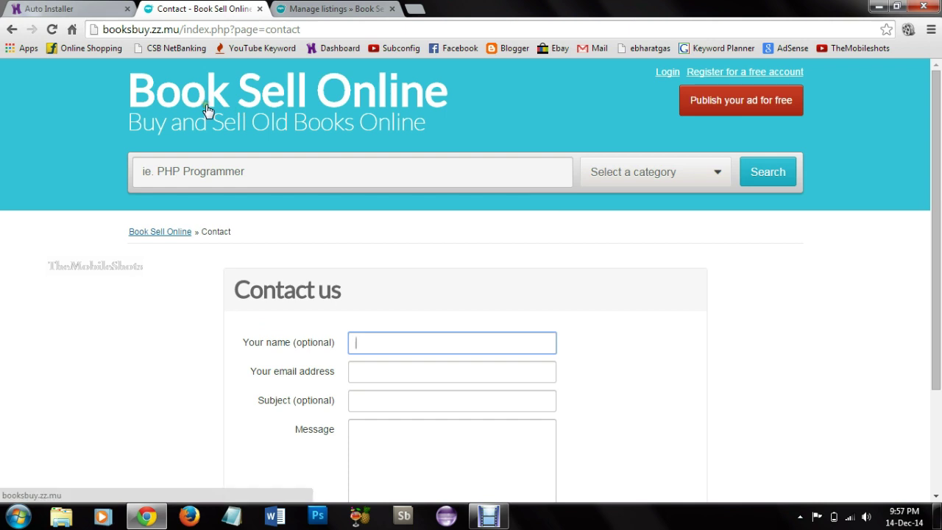
left_click(178, 115)
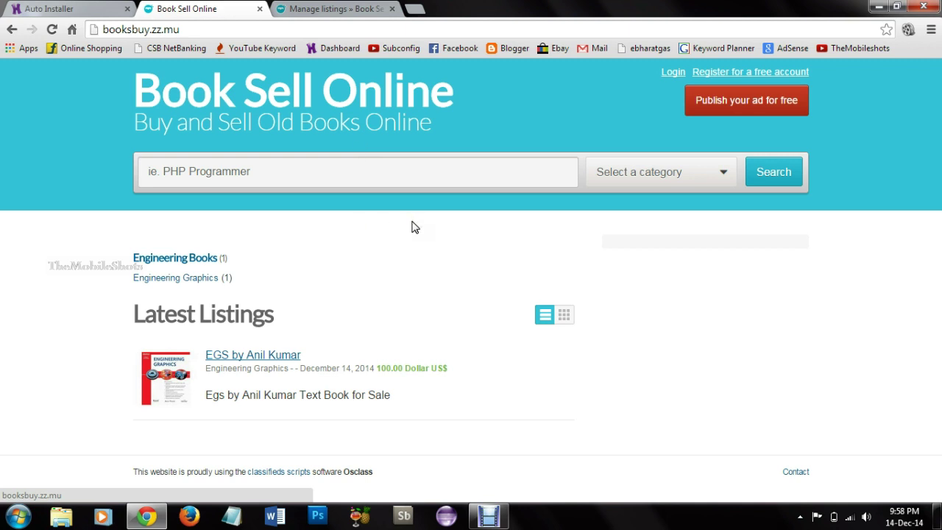
left_click(321, 9)
Step: In Currencies settings, bulk-delete the euro and pound currencies
mouse_move(27, 397)
mouse_move(137, 394)
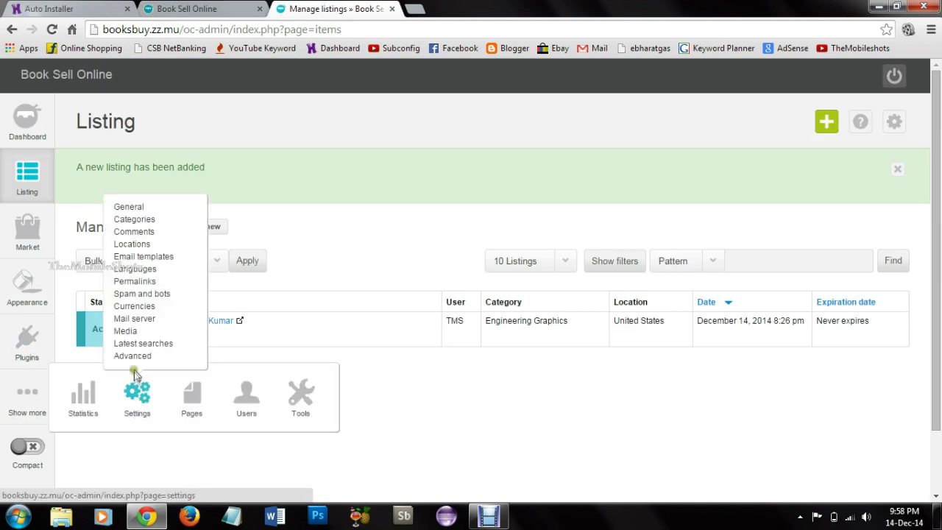
left_click(138, 308)
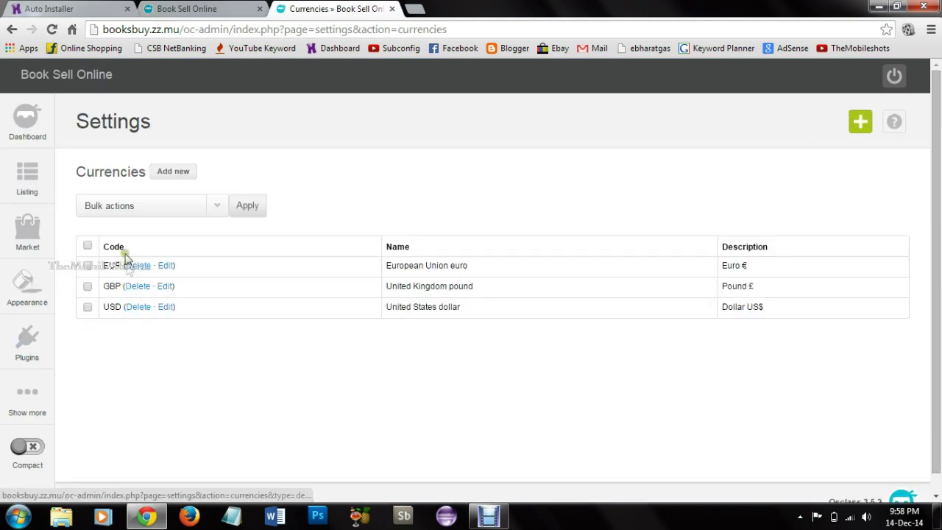
left_click(87, 245)
left_click(162, 206)
left_click(162, 231)
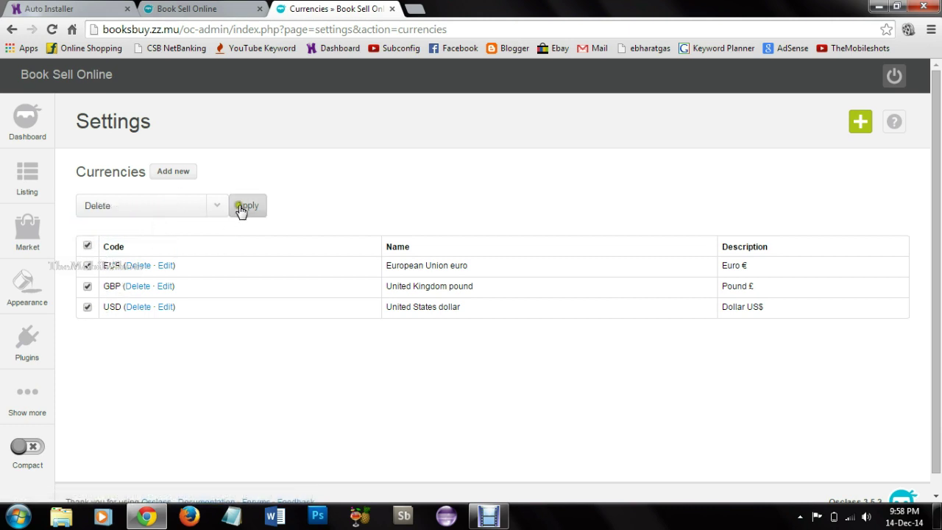
left_click(240, 208)
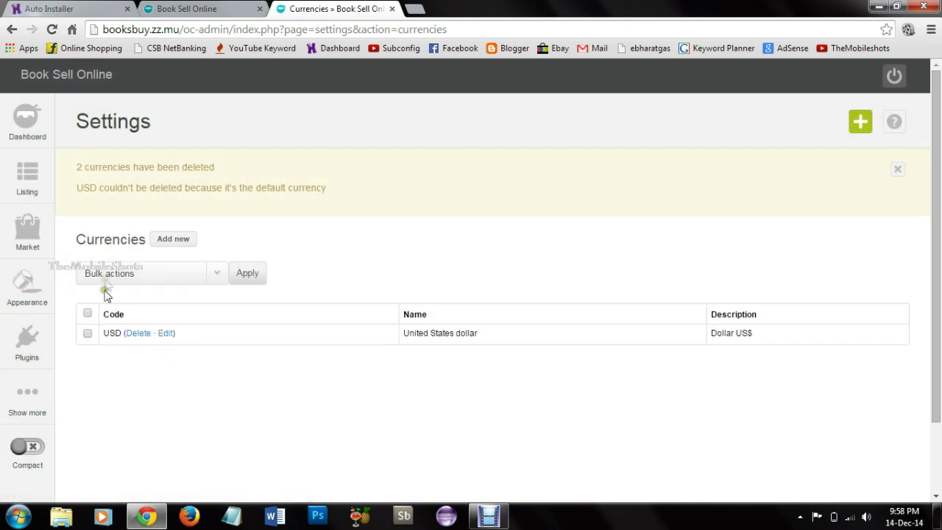
left_click(166, 241)
Step: Add currency INR with symbol Rs / ₹ and name Indian Rupee
left_click(200, 212)
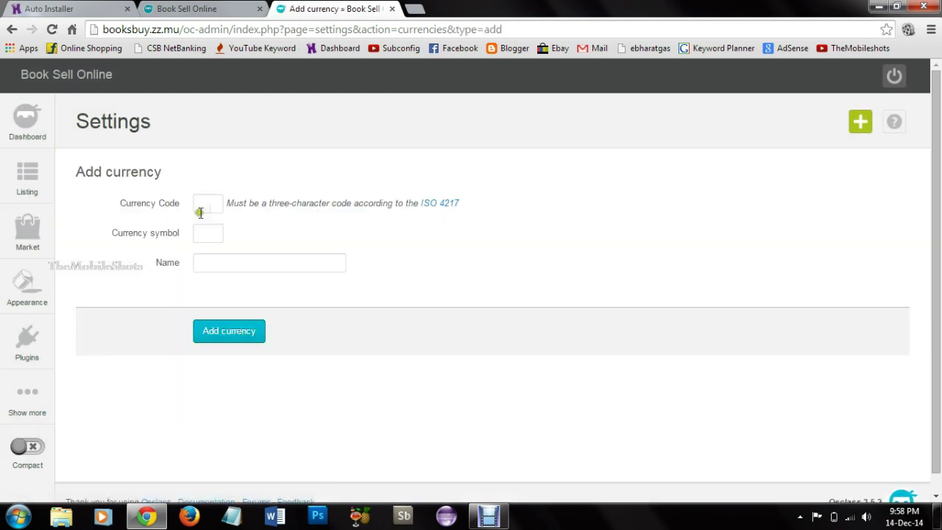
type("INR")
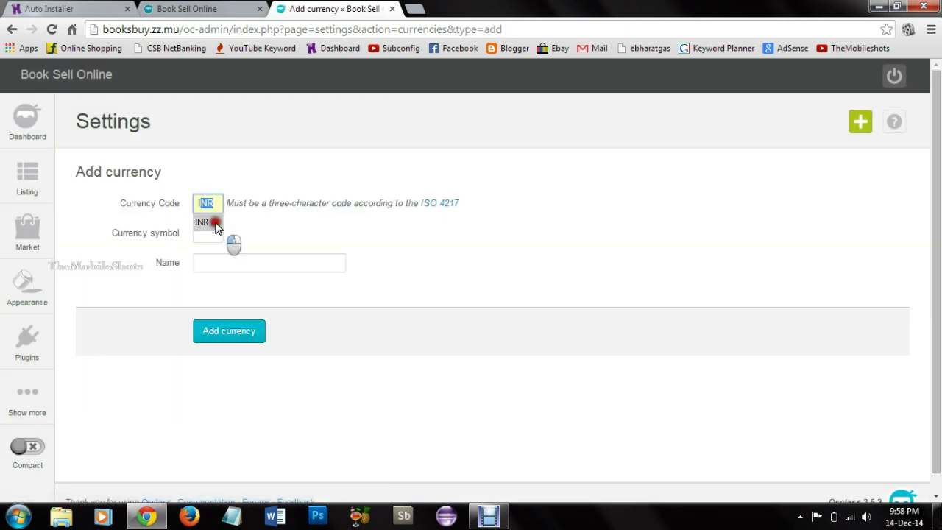
left_click(206, 221)
left_click(215, 231)
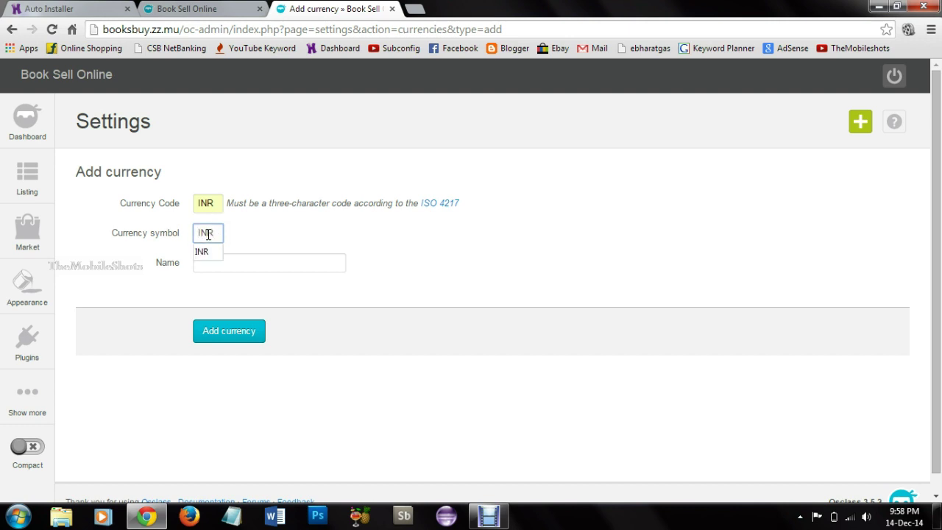
left_click(208, 234)
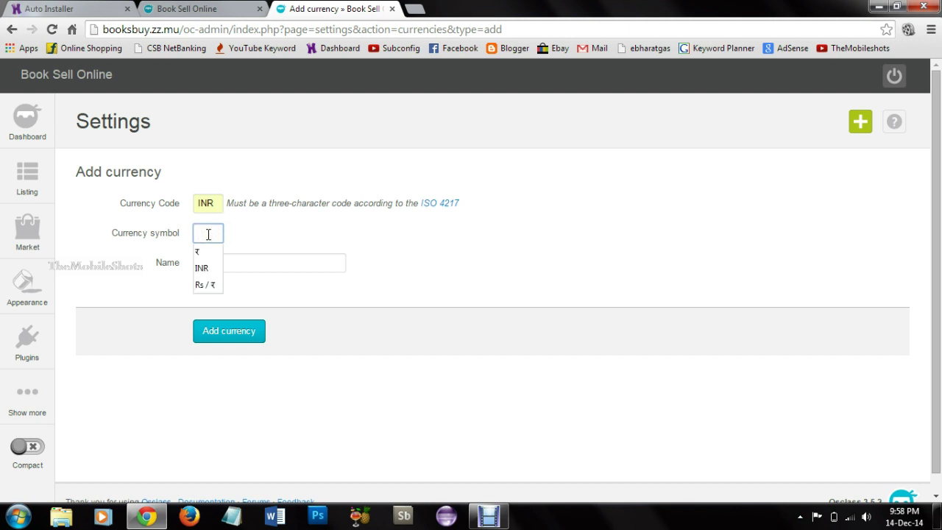
left_click(205, 285)
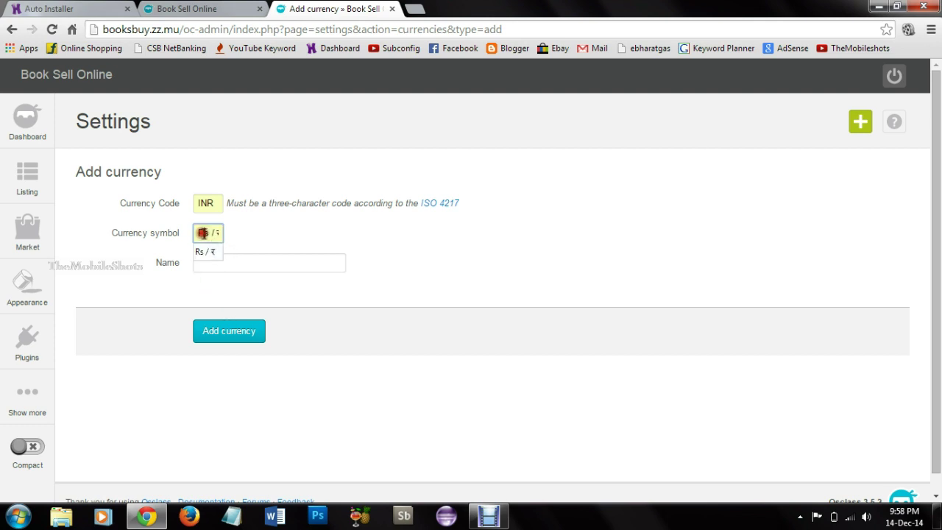
left_click_drag(204, 231, 246, 232)
left_click(219, 269)
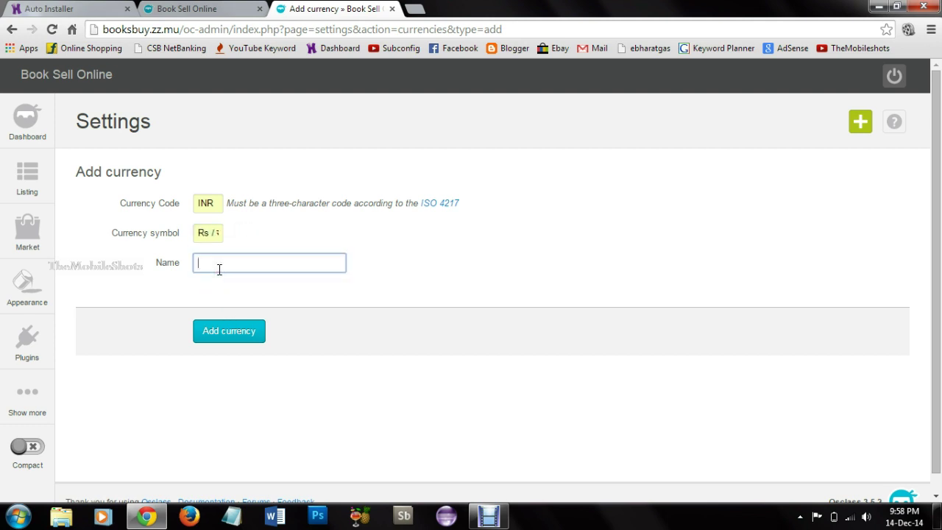
left_click(219, 270)
left_click(228, 283)
left_click(229, 331)
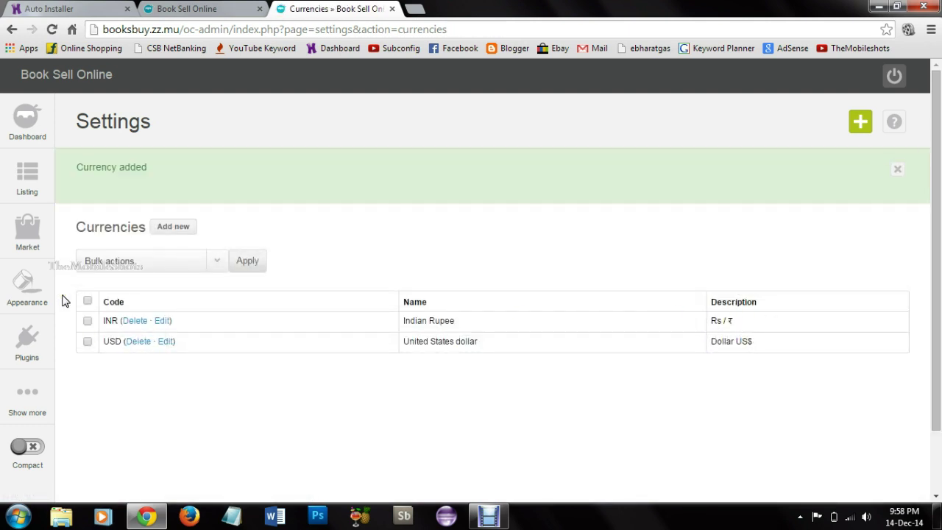
Step: Open theme management and browse the themes available in the Osclass market
mouse_move(47, 297)
left_click(84, 260)
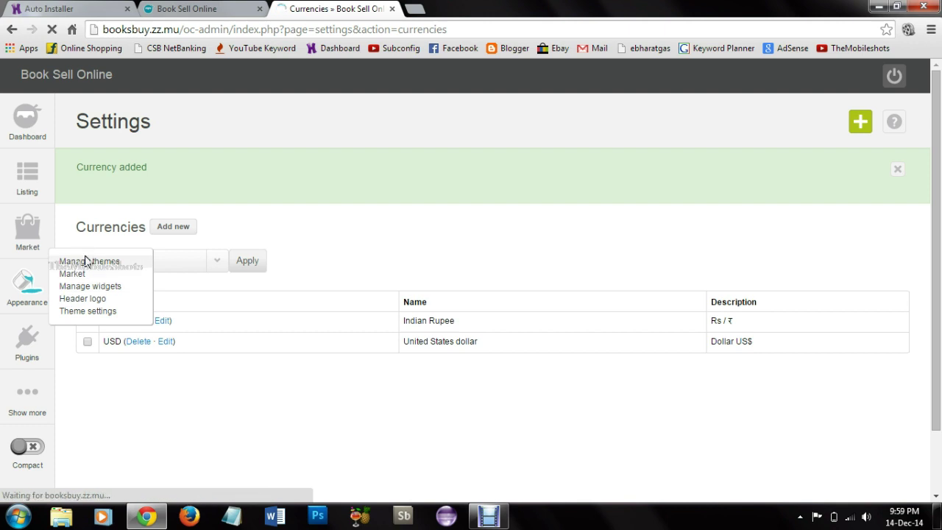
scroll(262, 366, "down", 4)
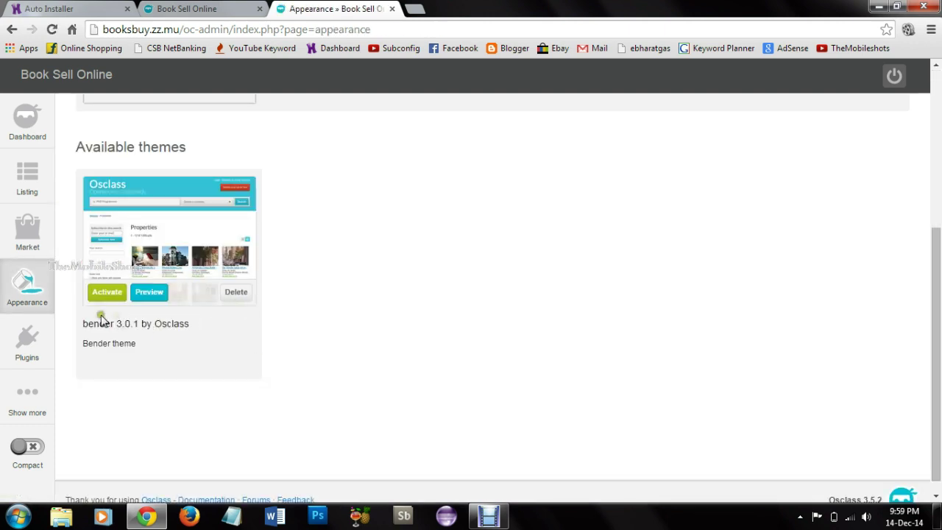
scroll(111, 234, "up", 4)
left_click(887, 180)
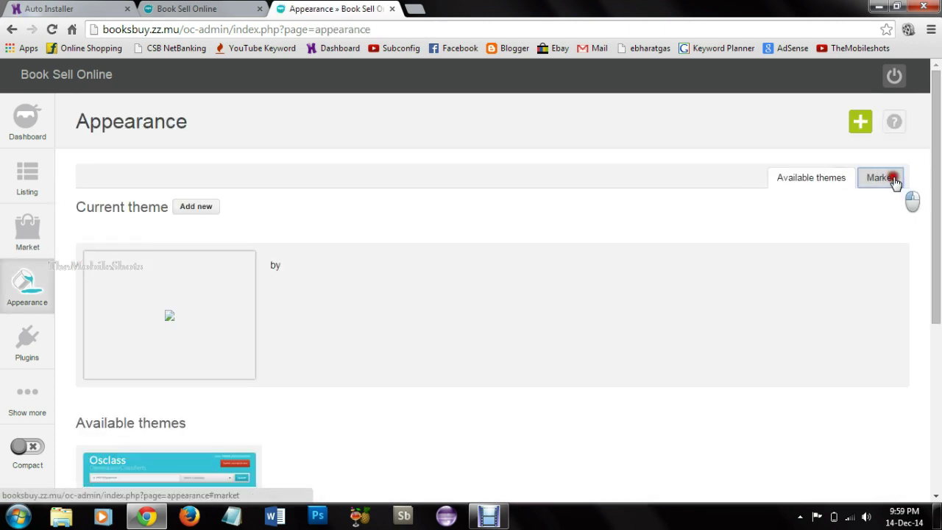
scroll(311, 328, "down", 3)
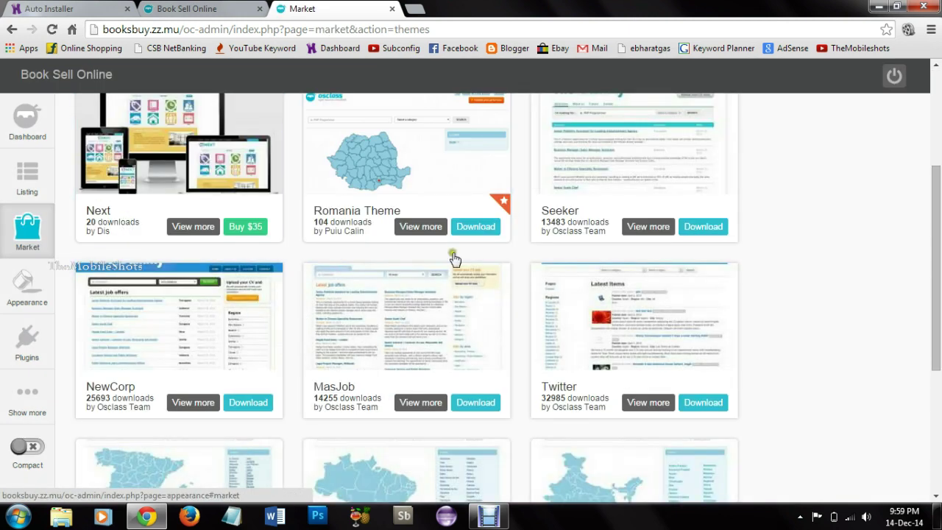
scroll(452, 257, "up", 2)
scroll(419, 331, "down", 5)
scroll(338, 287, "up", 4)
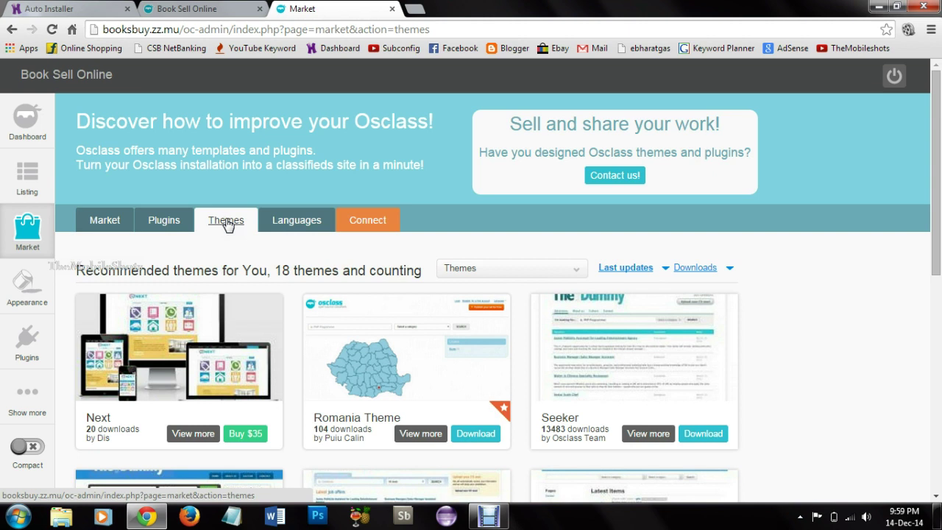
Step: Filter the market plugin list to the Social Networks category
left_click(168, 220)
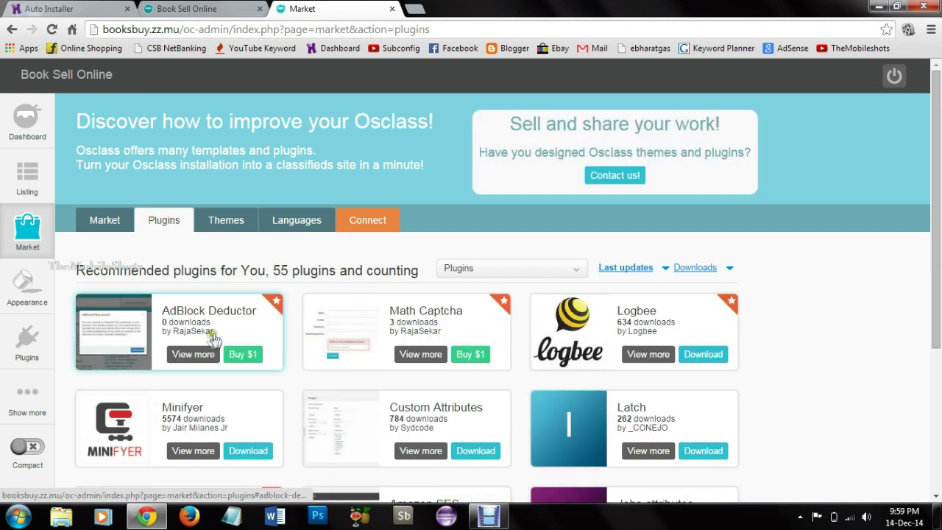
scroll(220, 302, "down", 2)
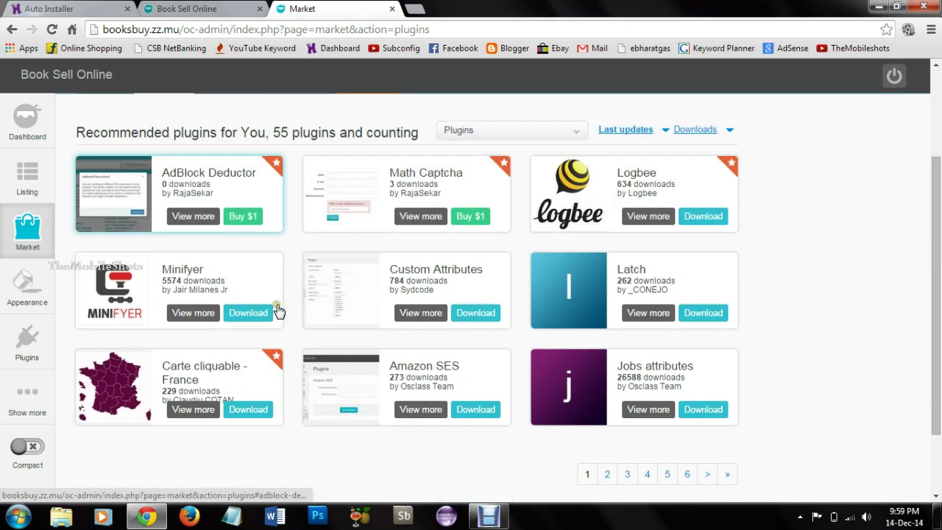
left_click(529, 135)
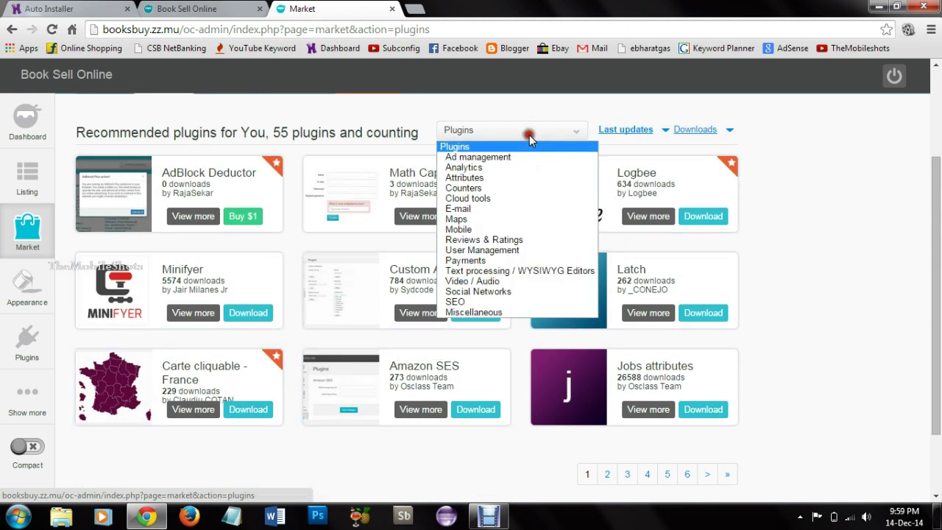
left_click(513, 292)
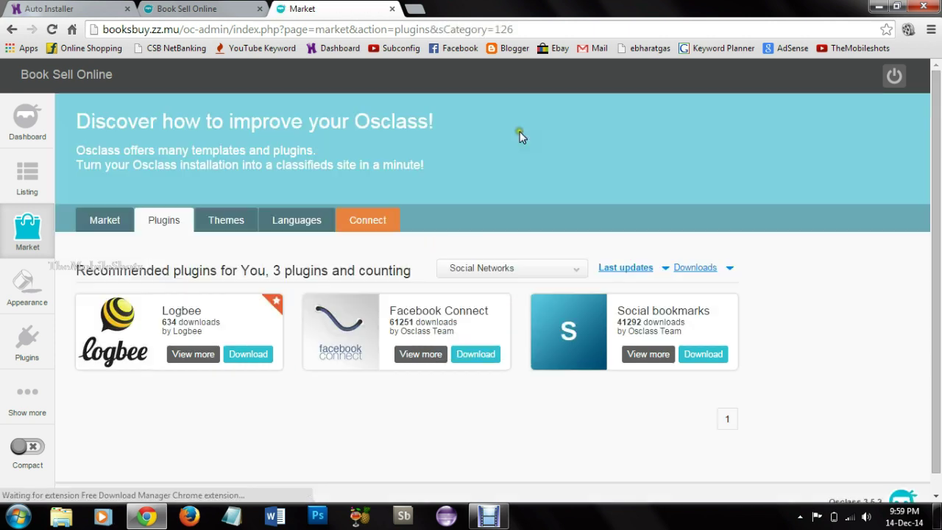
Step: Download and install the Social bookmarks 1.1.1 plugin, then reload the Book Sell Online front page
left_click(701, 356)
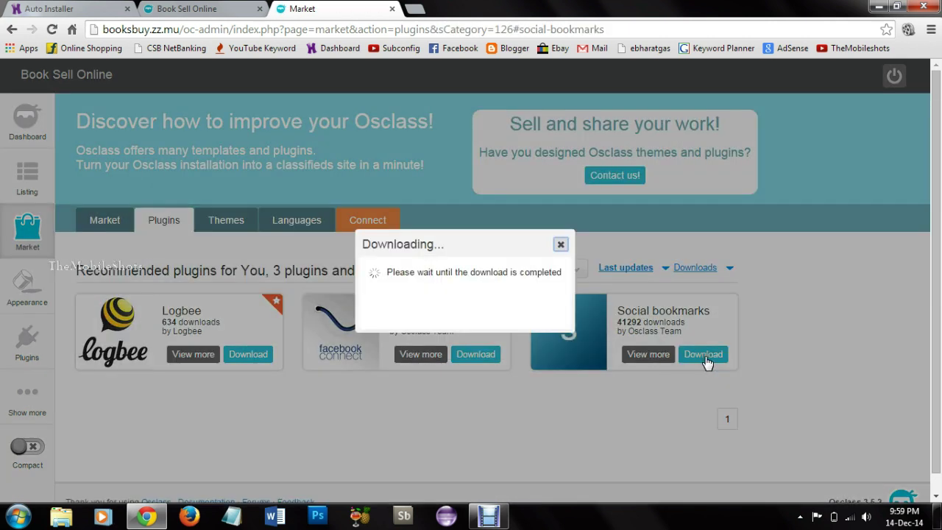
left_click(293, 313)
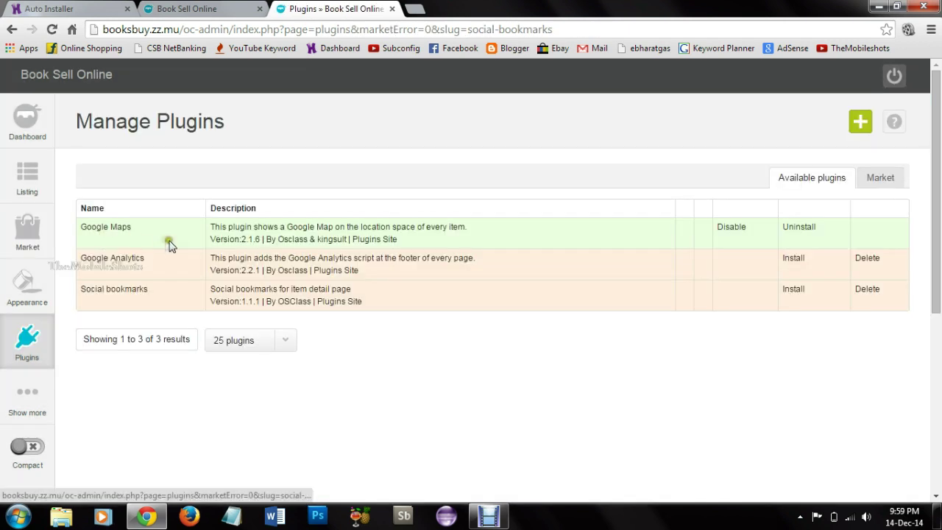
left_click(794, 293)
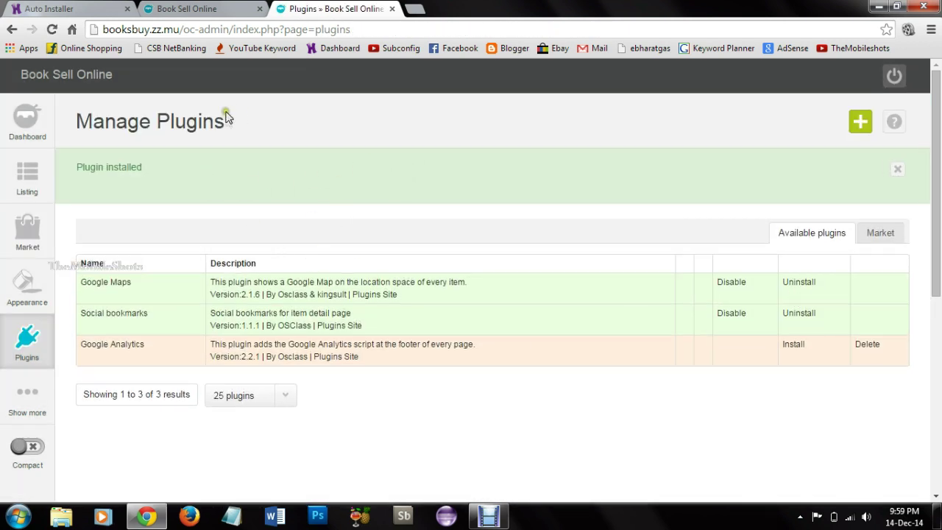
left_click(219, 8)
key("F5")
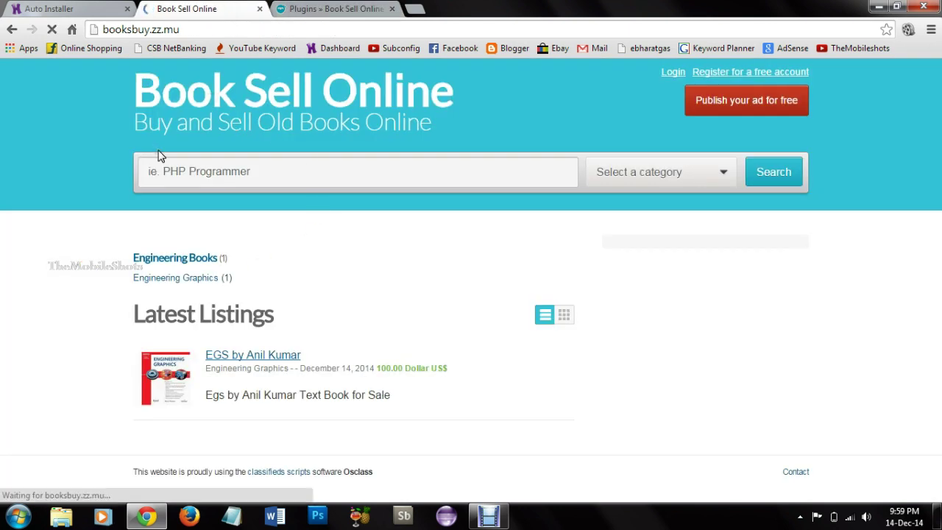
left_click(269, 355)
scroll(197, 280, "down", 6)
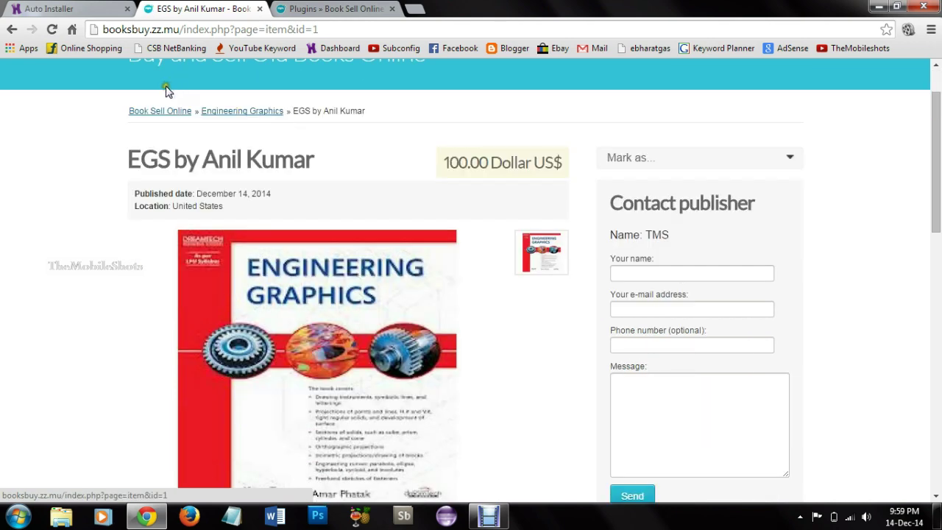
scroll(361, 291, "down", 1)
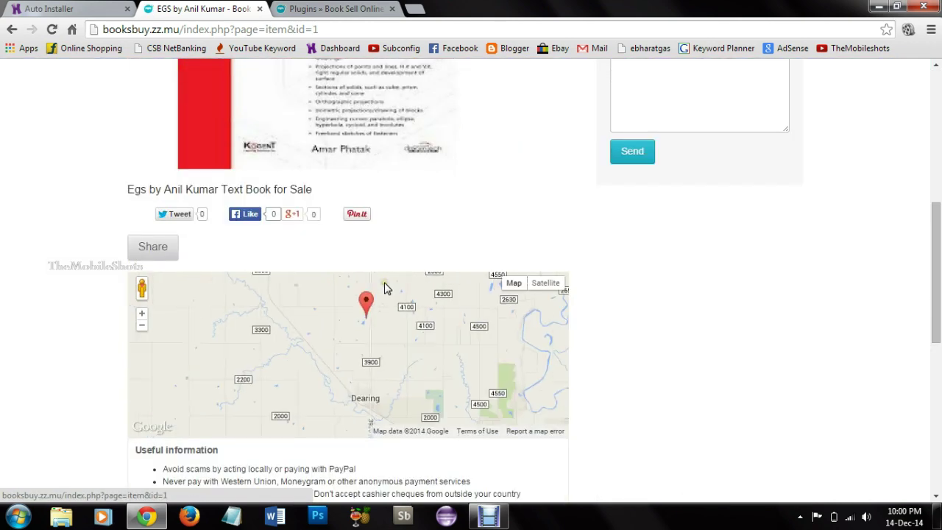
left_click_drag(936, 284, 939, 208)
scroll(168, 349, "down", 2)
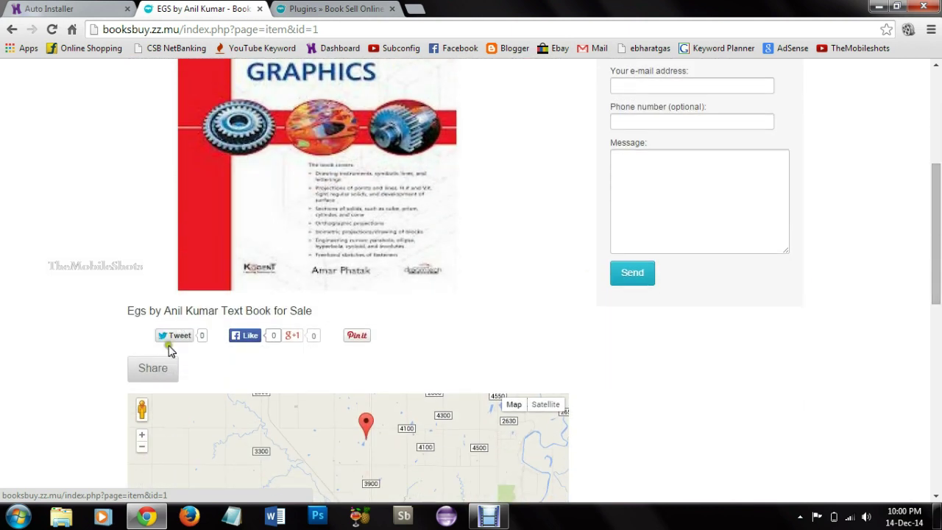
left_click_drag(936, 273, 936, 184)
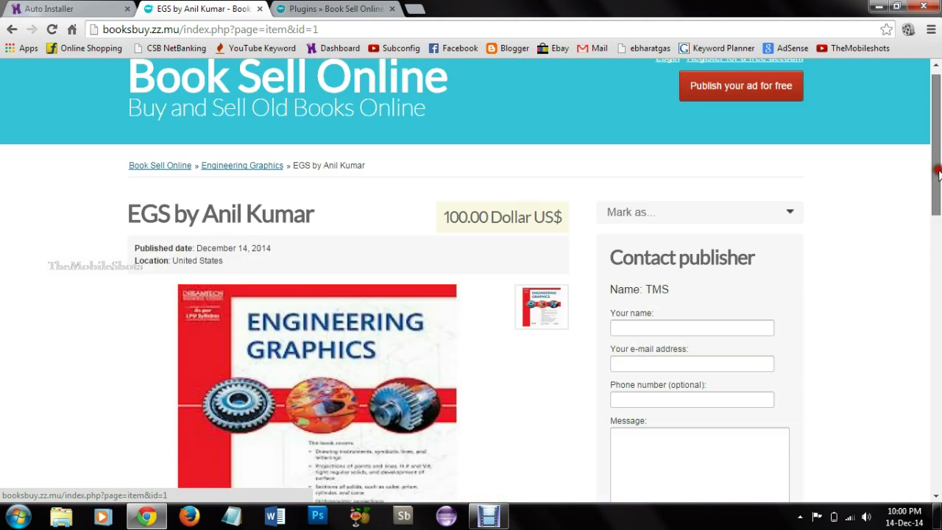
left_click(331, 9)
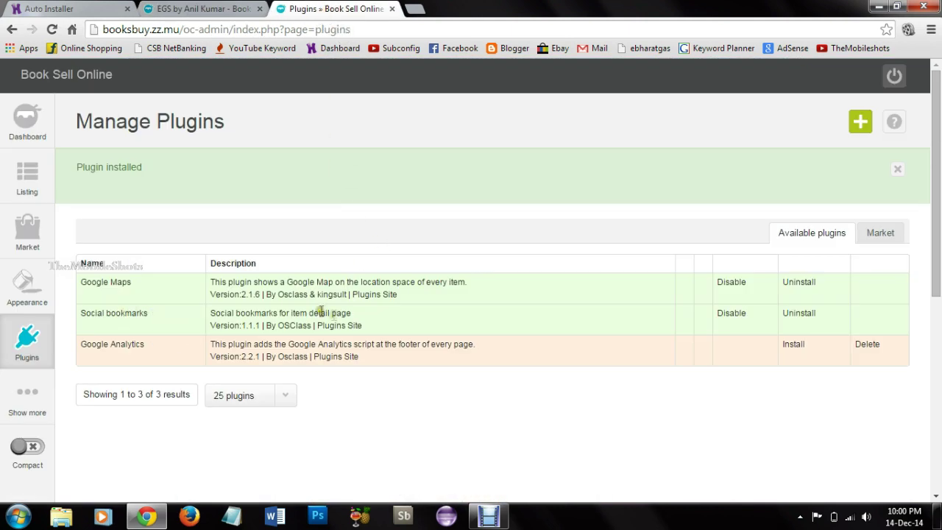
Step: Disable Social bookmarks and reload the EGS listing to see the share buttons gone
left_click(732, 314)
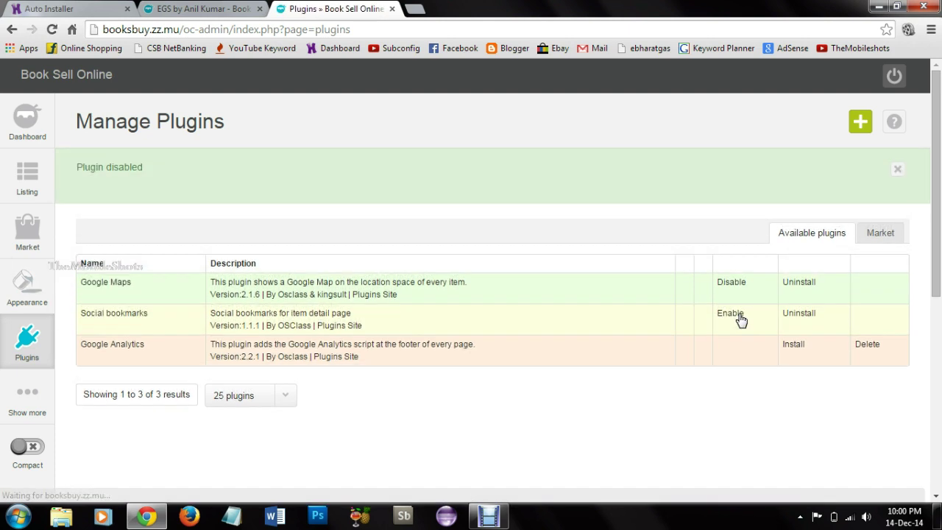
left_click(198, 8)
scroll(287, 146, "down", 5)
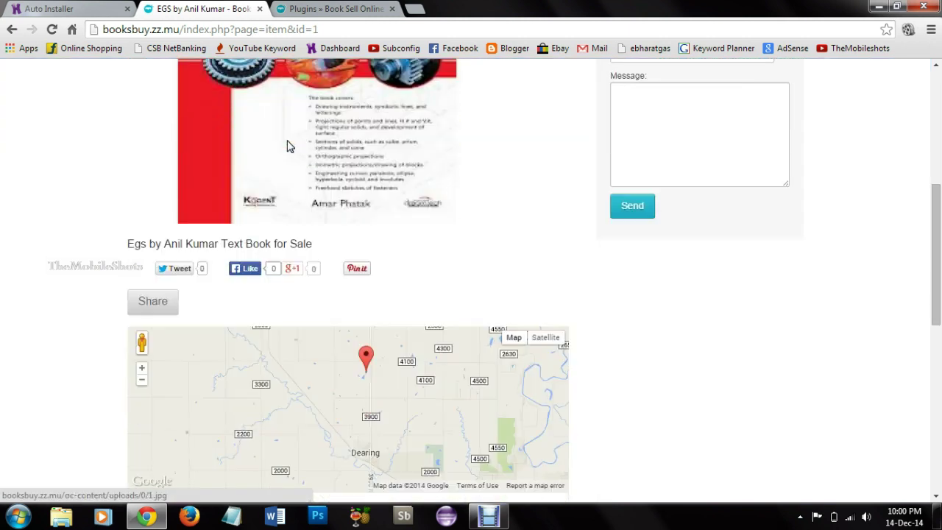
left_click(52, 29)
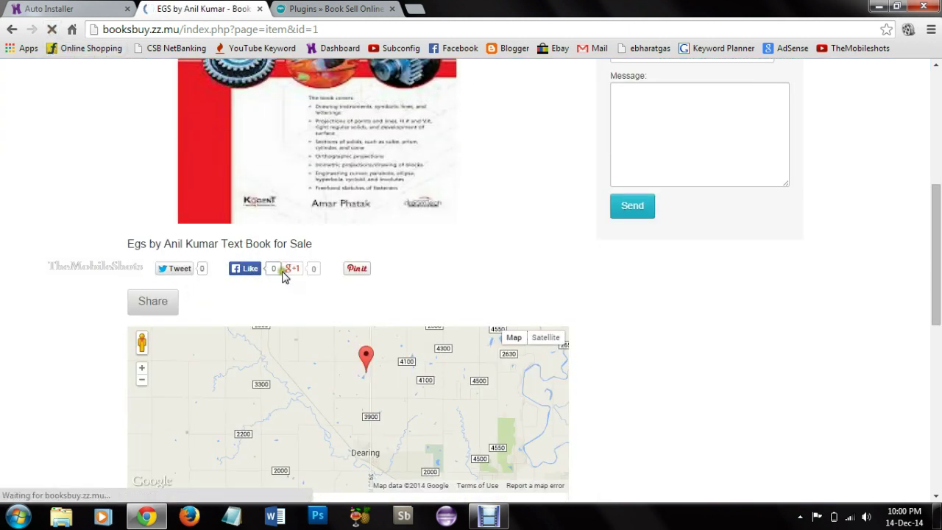
scroll(195, 352, "up", 2)
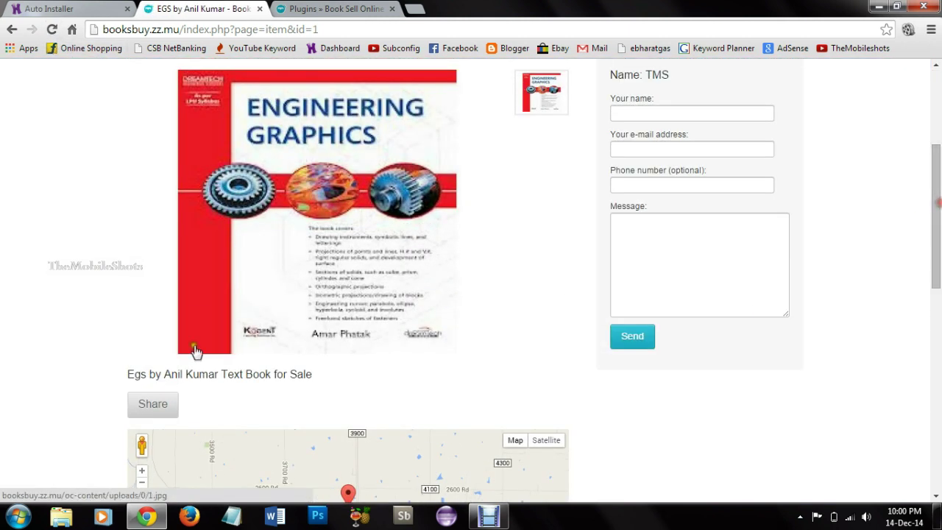
scroll(807, 316, "up", 3)
scroll(699, 280, "down", 1)
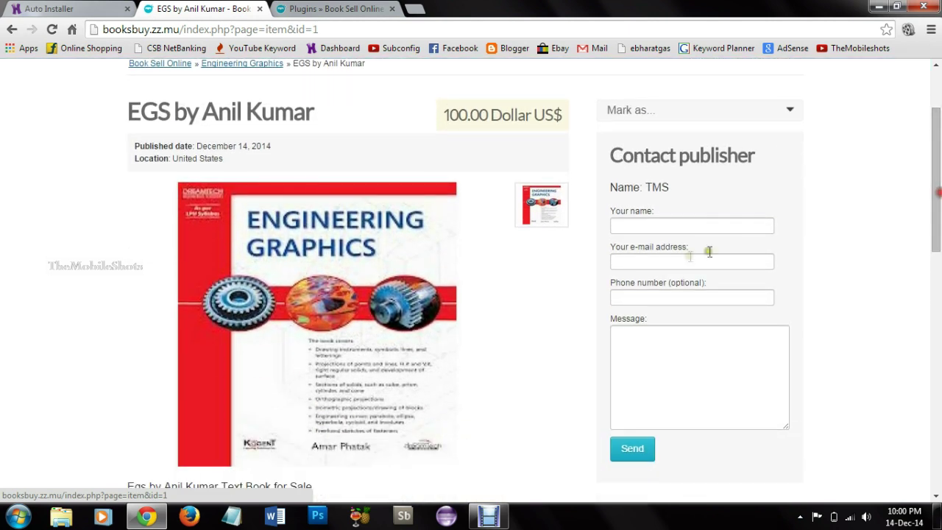
Step: Look over the listing's contact form and report options, then return to plugin management
left_click(670, 224)
scroll(769, 325, "up", 2)
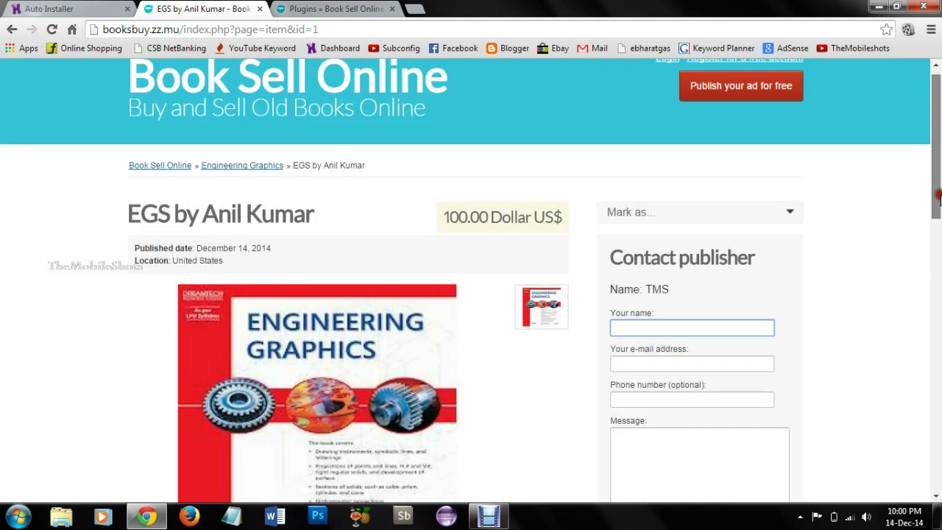
left_click(599, 228)
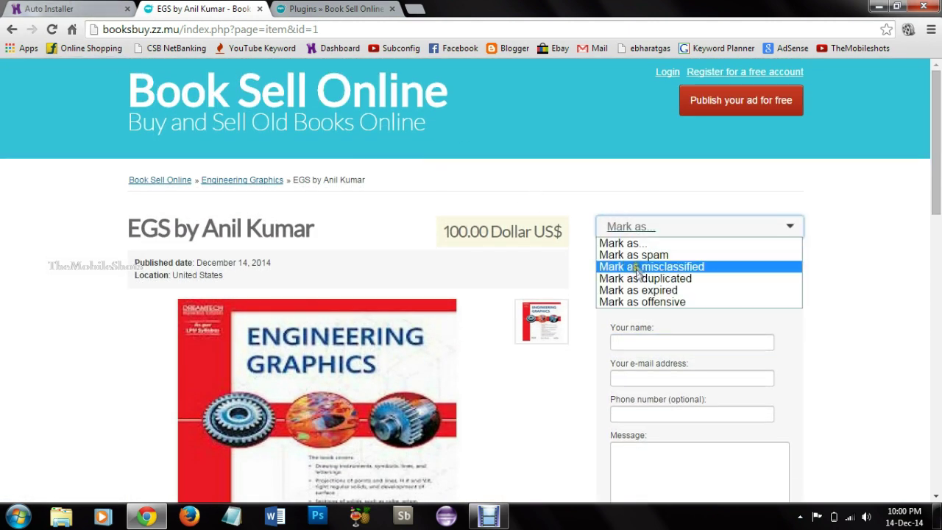
left_click(71, 144)
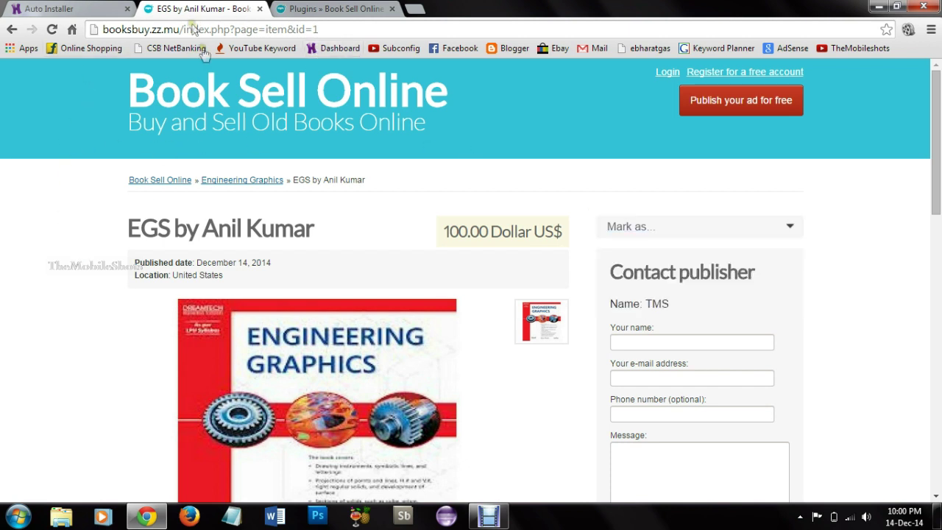
left_click(353, 10)
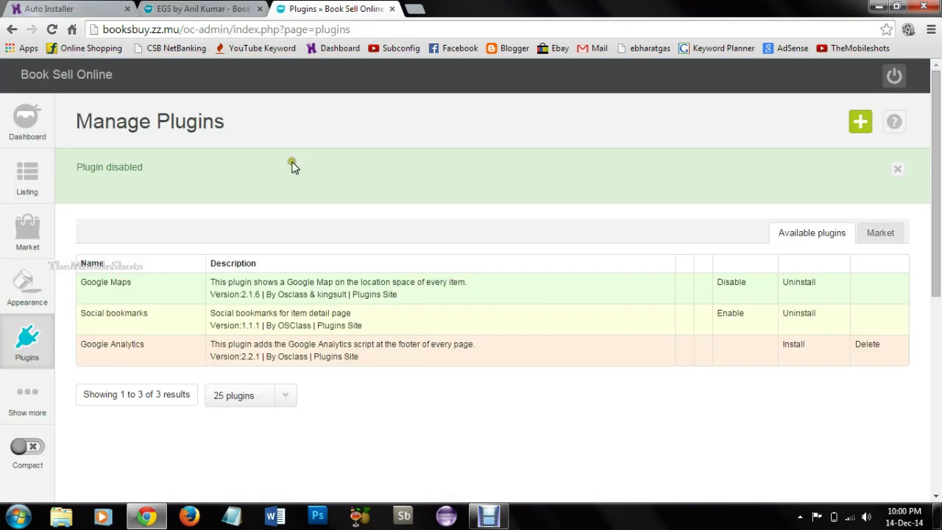
mouse_move(46, 304)
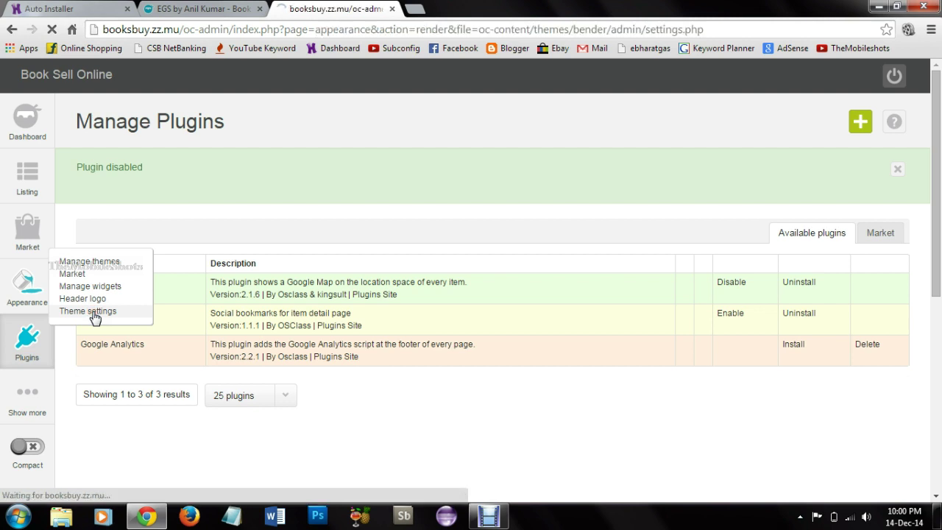
Step: Set theme lists to display as Gallery and review the header and homepage ad code fields
left_click(297, 235)
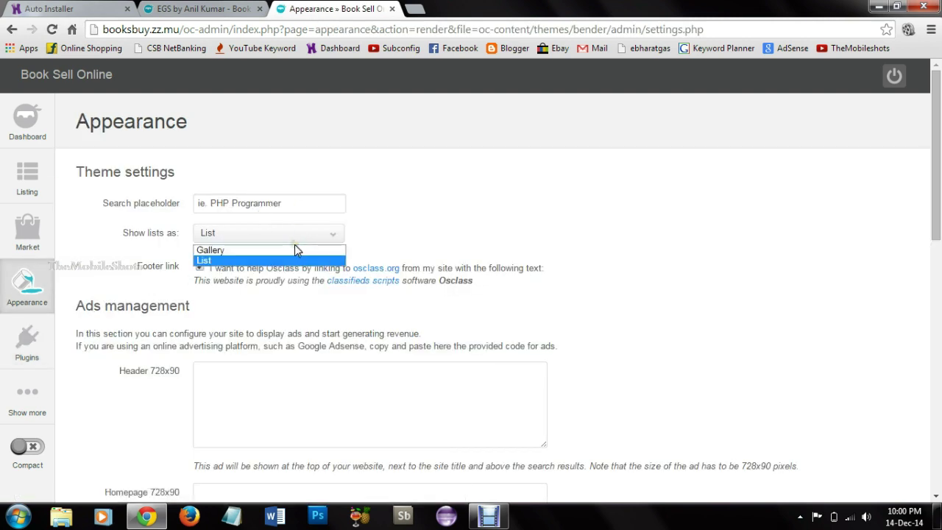
left_click(296, 250)
scroll(939, 254, "down", 3)
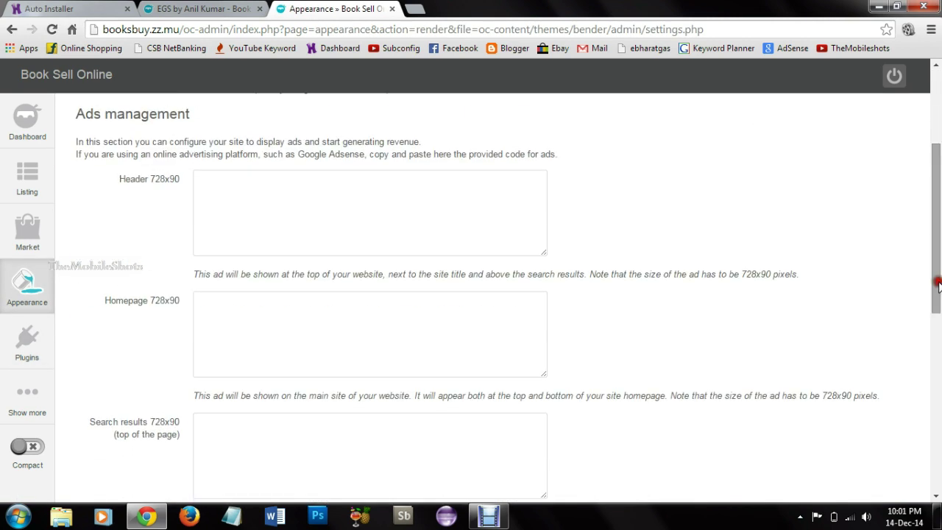
left_click(265, 219)
left_click(337, 322)
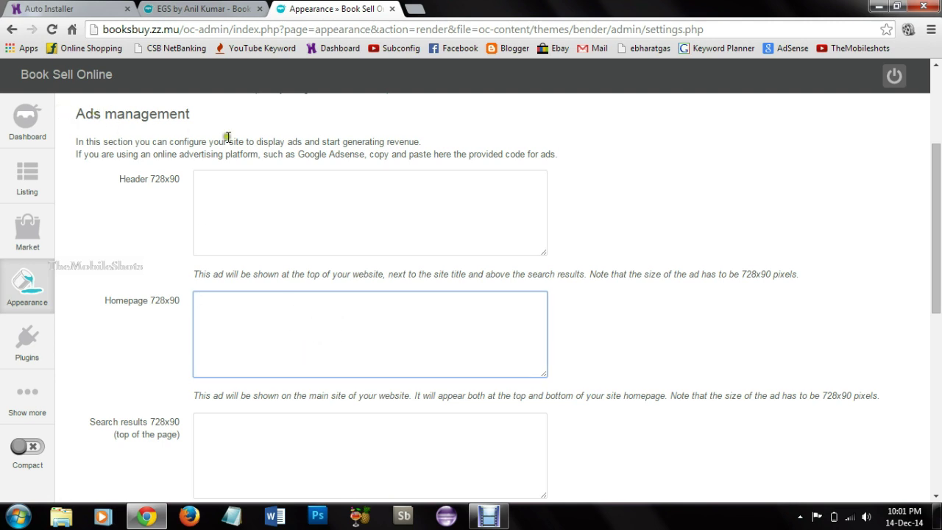
scroll(227, 137, "down", 7)
scroll(773, 274, "up", 4)
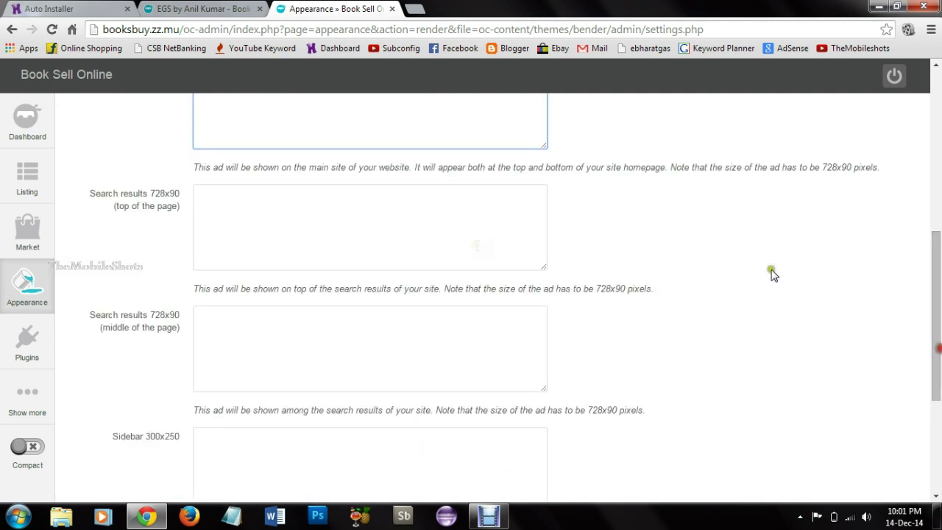
Step: Go to the Users management page via Show more > Users
mouse_move(27, 397)
mouse_move(145, 395)
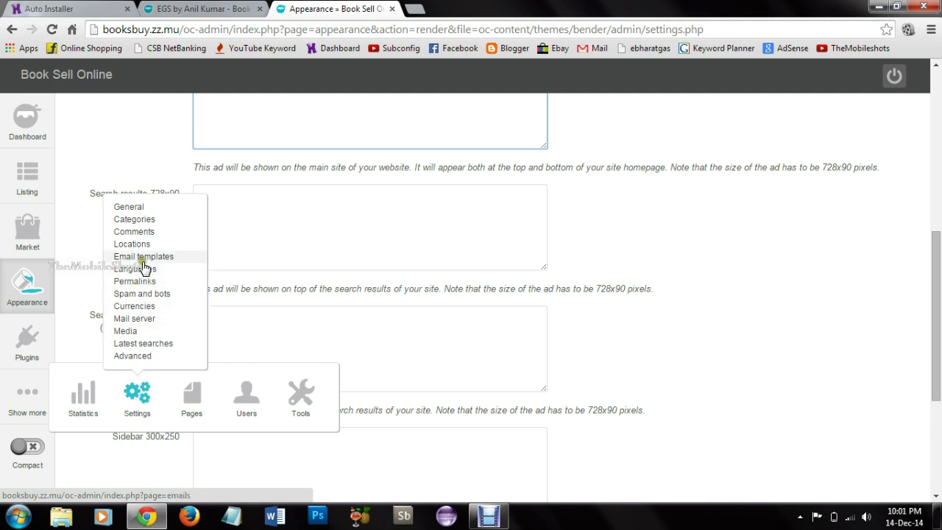
mouse_move(250, 400)
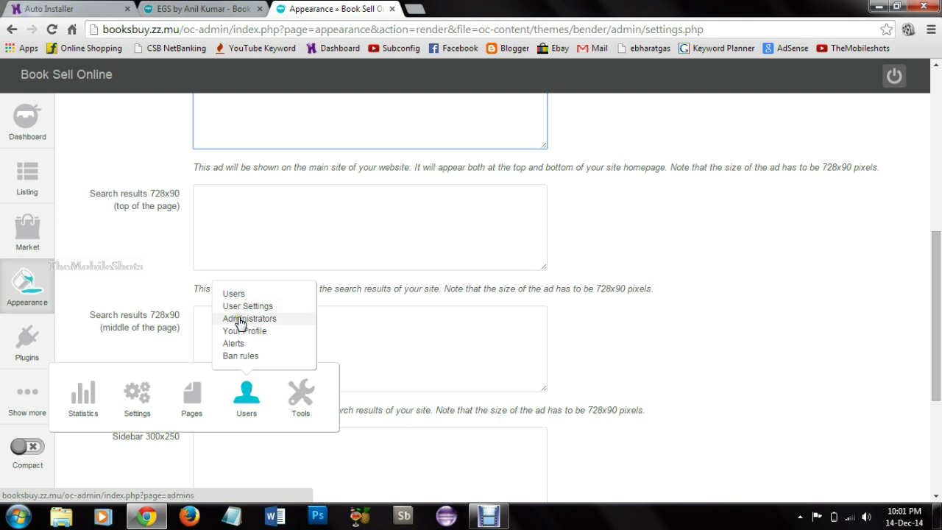
left_click(242, 298)
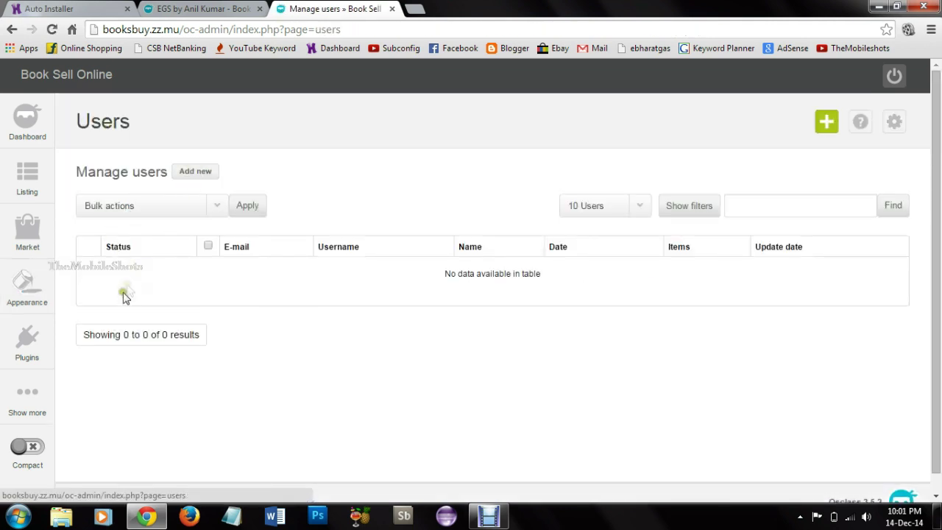
Step: View the administrators list and the add-administrator form
mouse_move(242, 402)
left_click(236, 319)
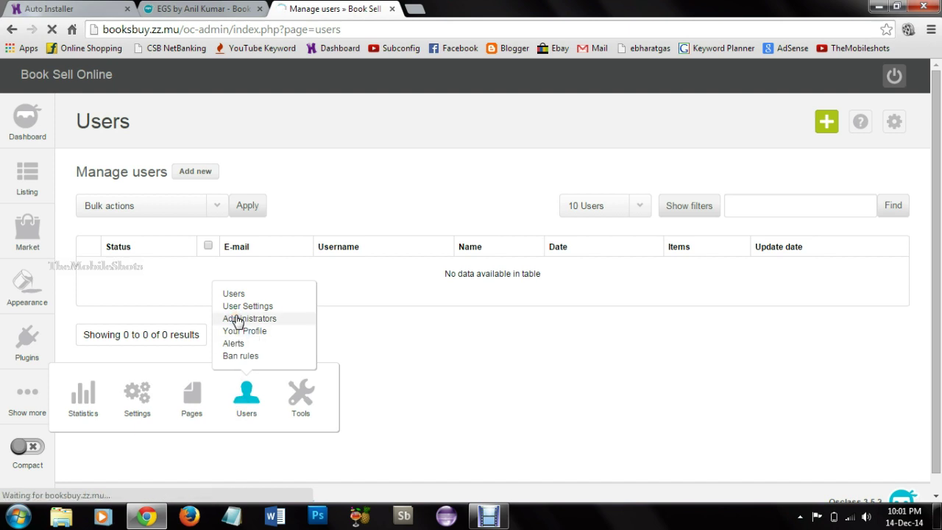
left_click(217, 173)
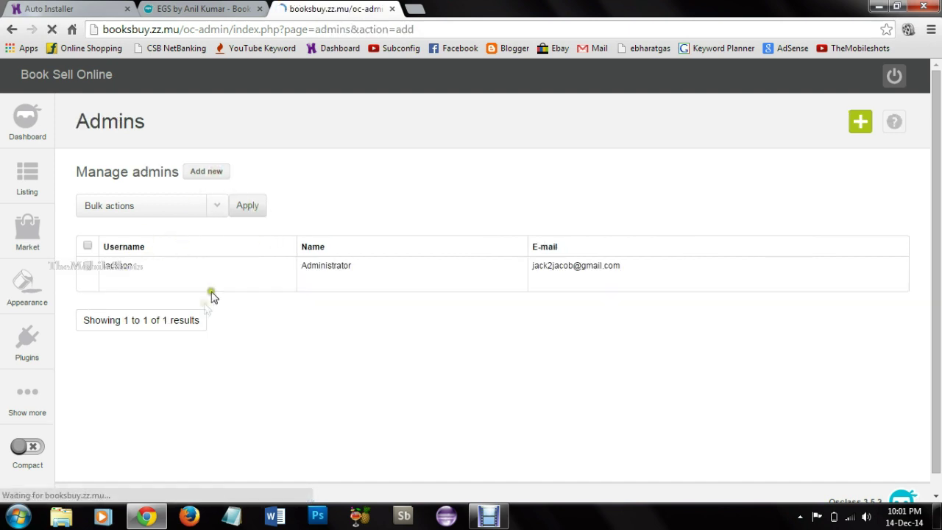
Step: Go to the Tools > Maintenance mode page, which shows maintenance OFF
mouse_move(26, 401)
mouse_move(286, 411)
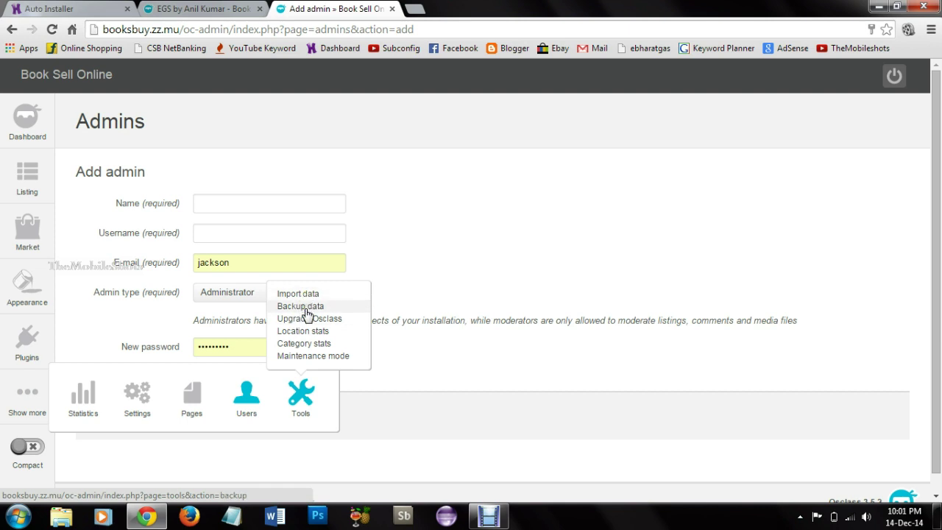
left_click(318, 356)
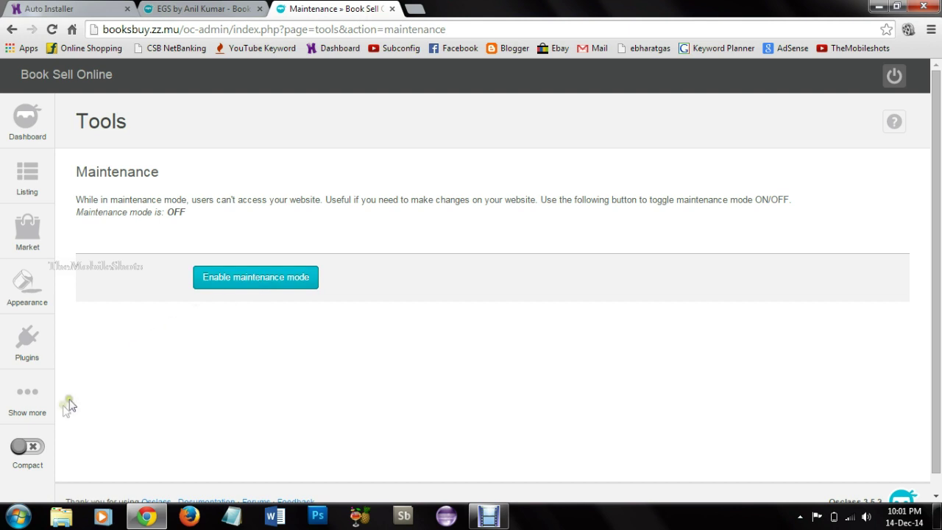
mouse_move(42, 301)
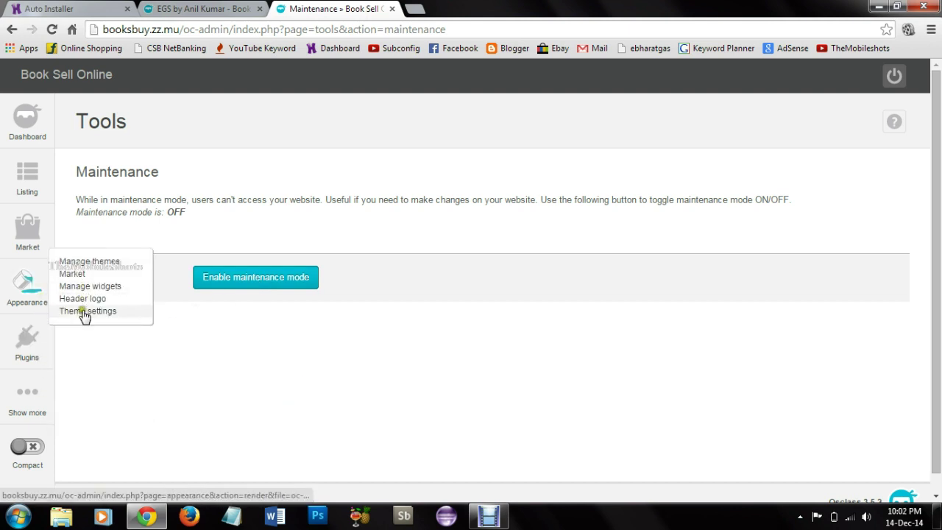
Step: Upload bsbo.png as the header logo
left_click(84, 302)
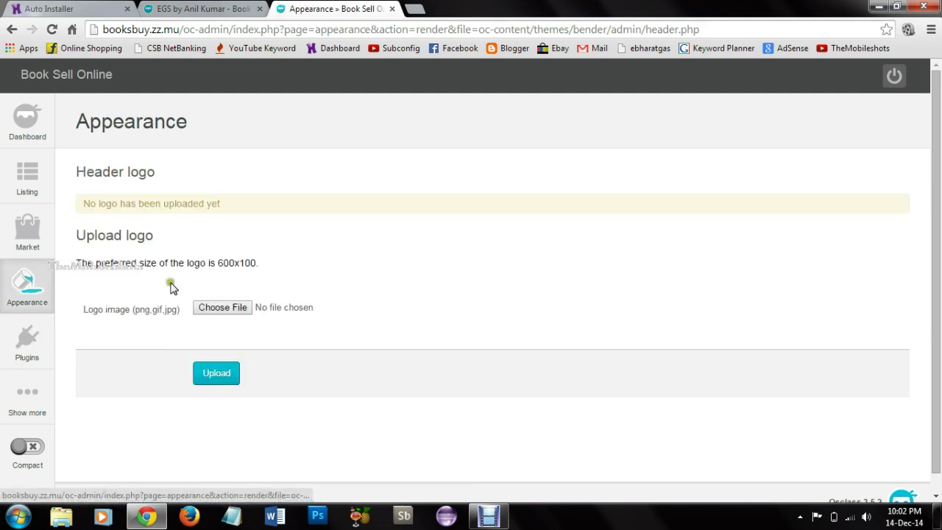
left_click(241, 313)
left_click_drag(457, 129, 457, 159)
left_click(338, 178)
left_click(357, 307)
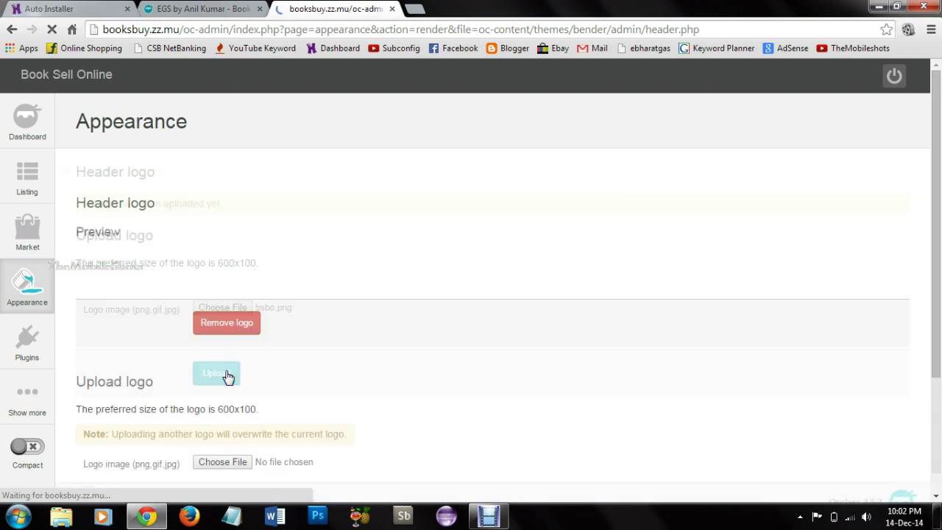
Step: Check the logo on the homepage, then reload the homepage after removing the logo
key("ctrl+shift+Tab")
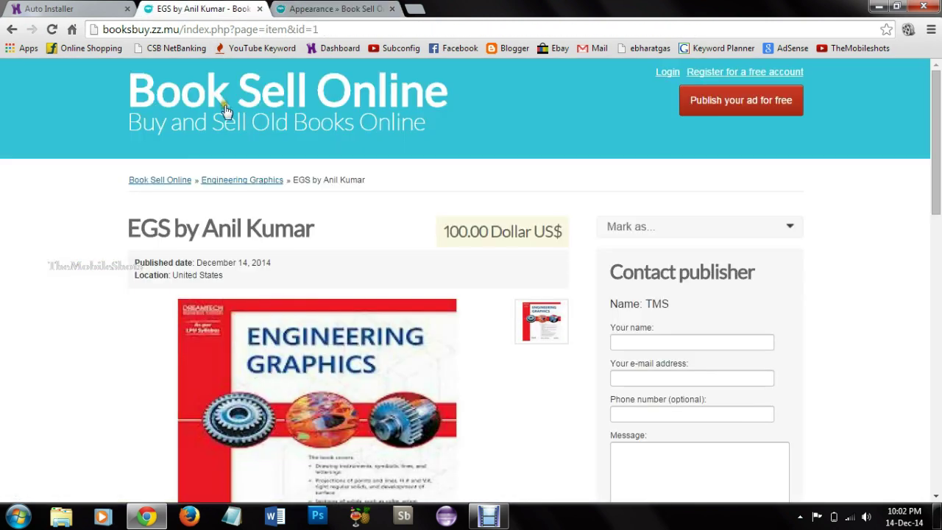
left_click(221, 98)
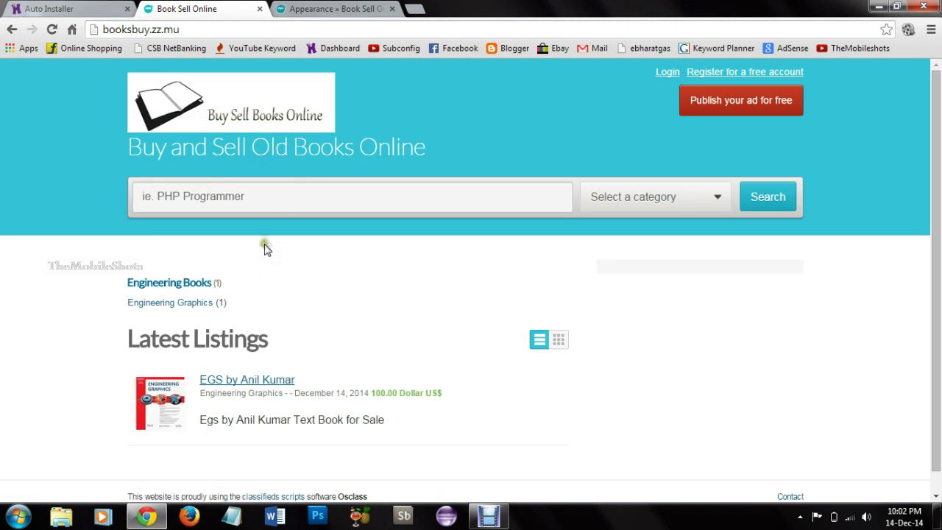
key("ctrl+Tab")
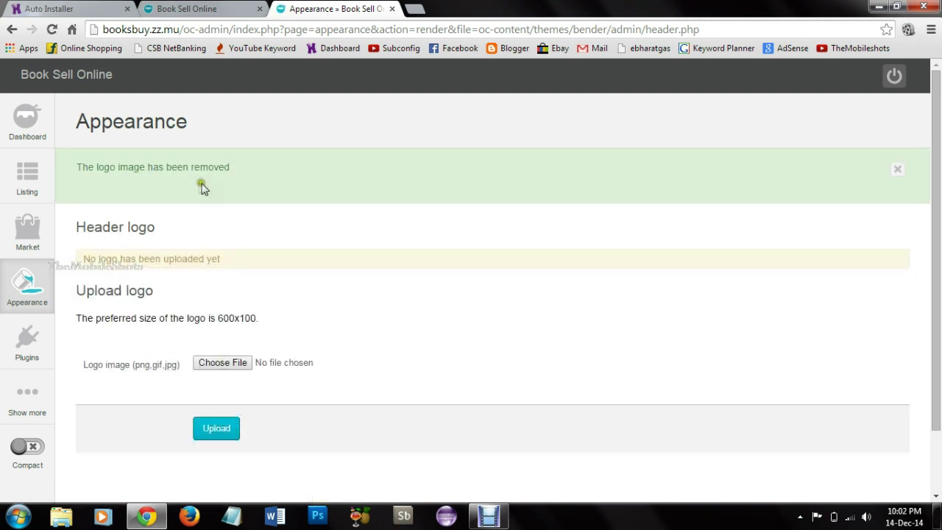
key("ctrl+shift+Tab")
left_click(248, 79)
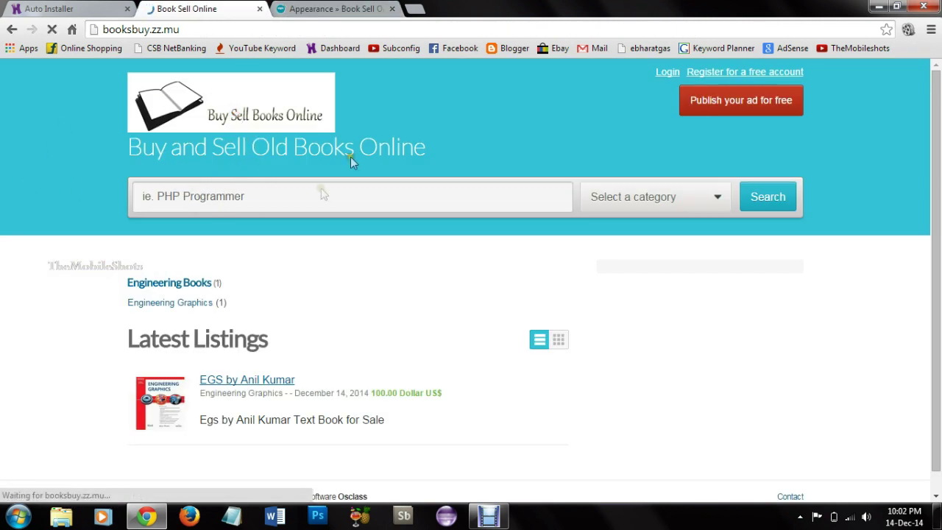
key("ctrl+Tab")
Step: Scroll through the Listing Settings options, then return to the logo-free Book Sell Online homepage
mouse_move(27, 188)
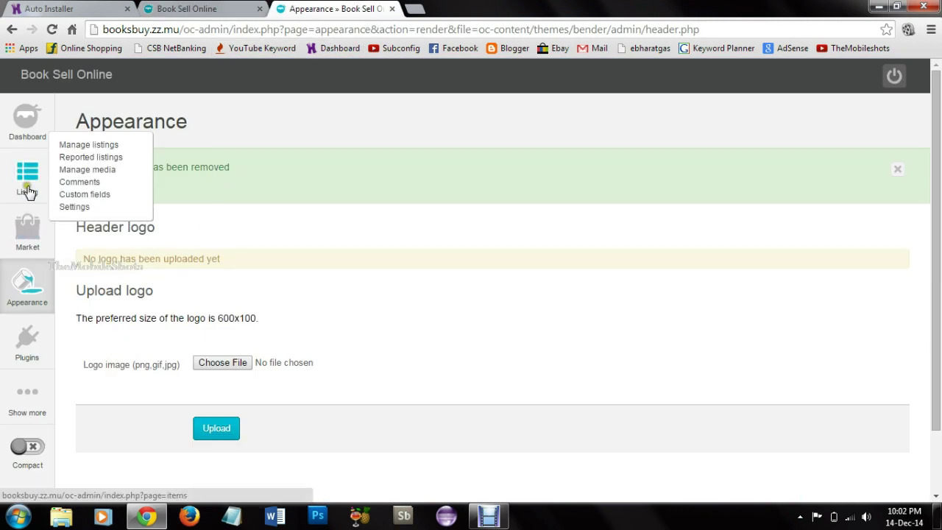
left_click(96, 207)
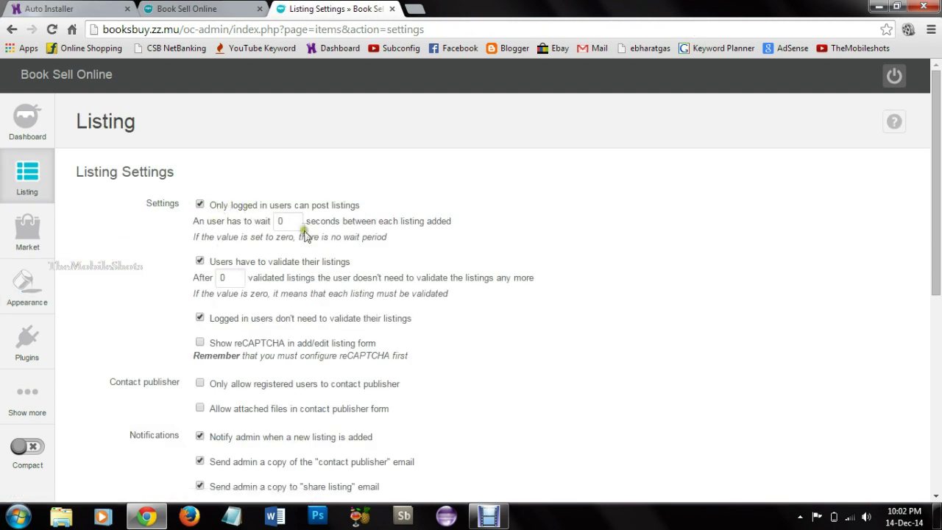
scroll(262, 279, "down", 2)
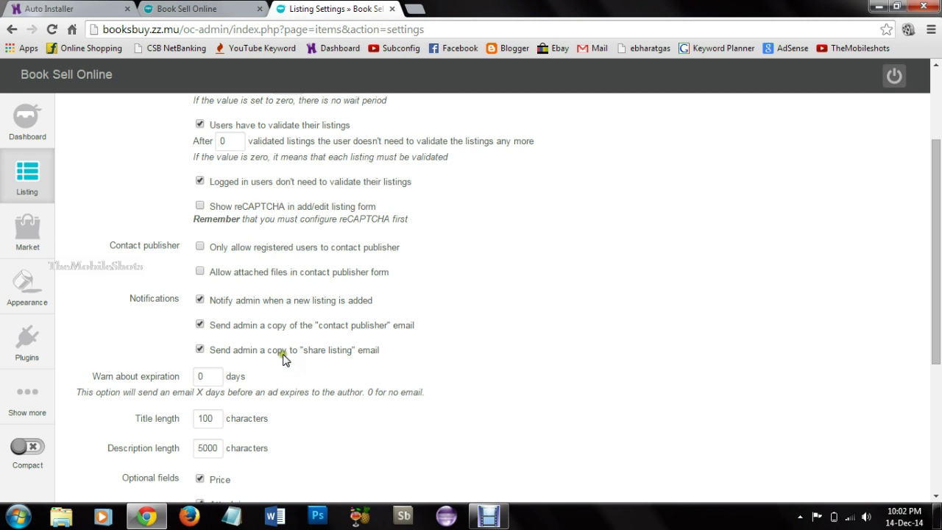
scroll(229, 378, "down", 1)
scroll(191, 349, "down", 2)
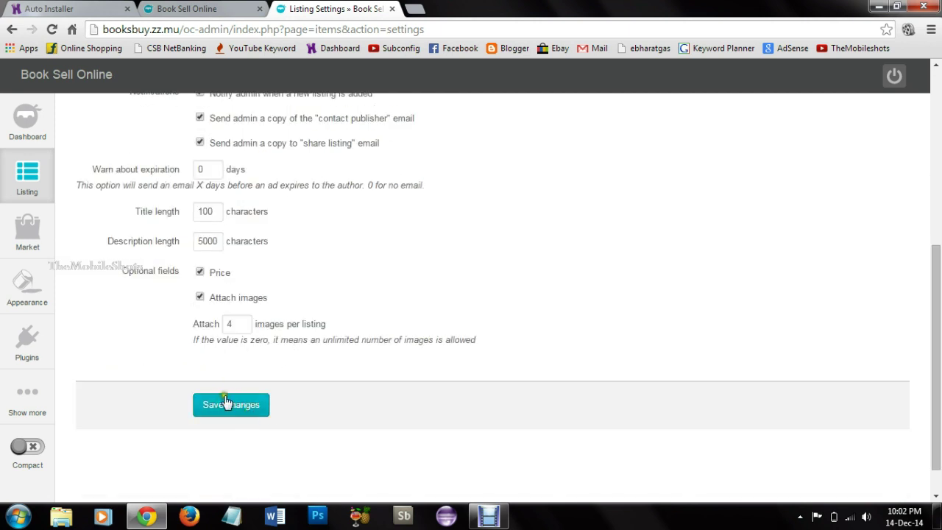
scroll(227, 284, "up", 1)
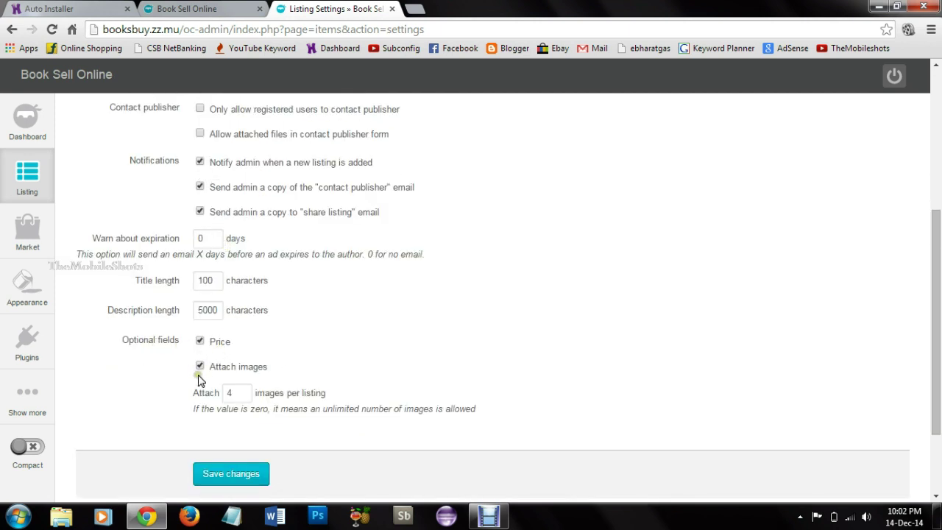
scroll(262, 305, "up", 3)
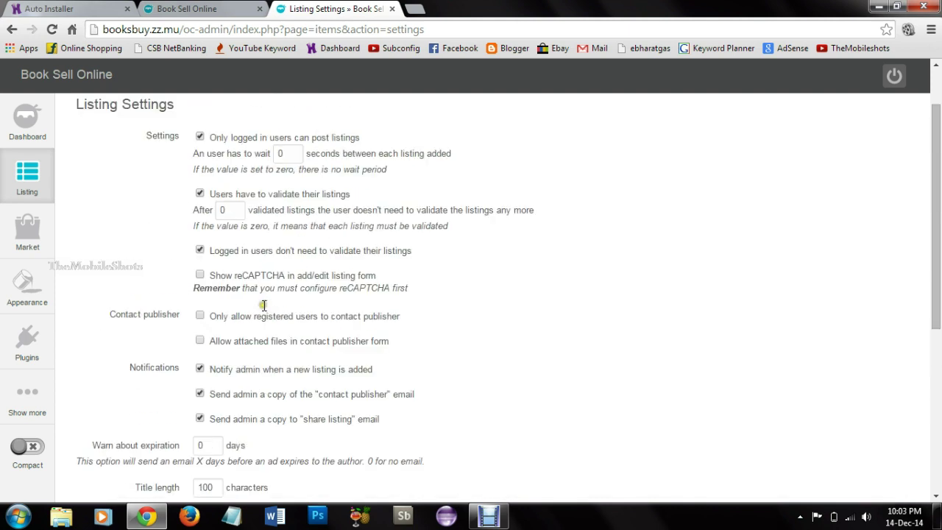
scroll(192, 190, "up", 1)
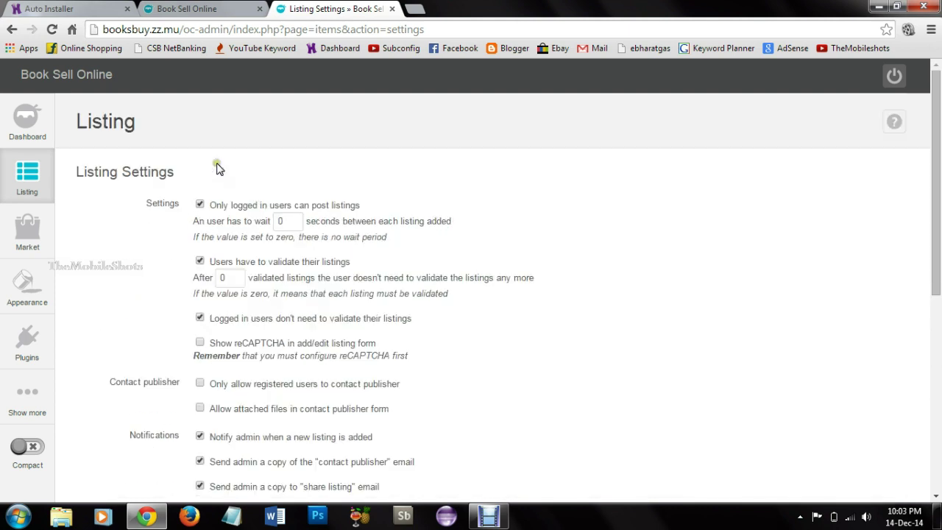
mouse_move(27, 177)
key("ctrl+shift+Tab")
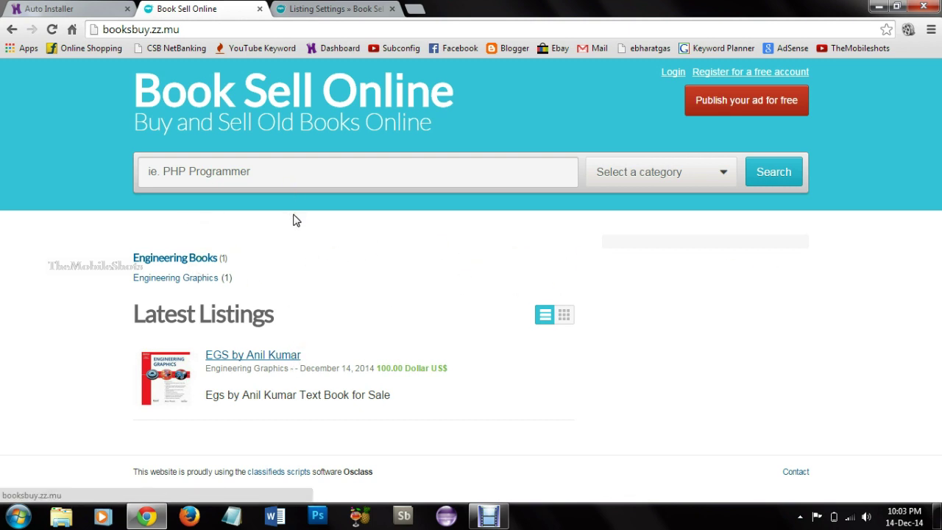
Step: Open demo.osclass.org/jobboard/ in a new tab from the 'oscl' omnibox suggestion
left_click(415, 9)
type("os")
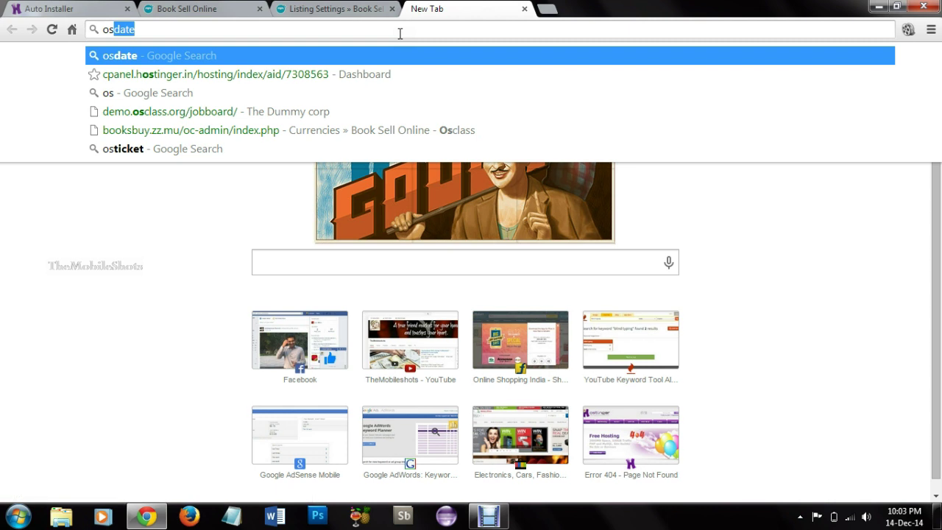
type("cl")
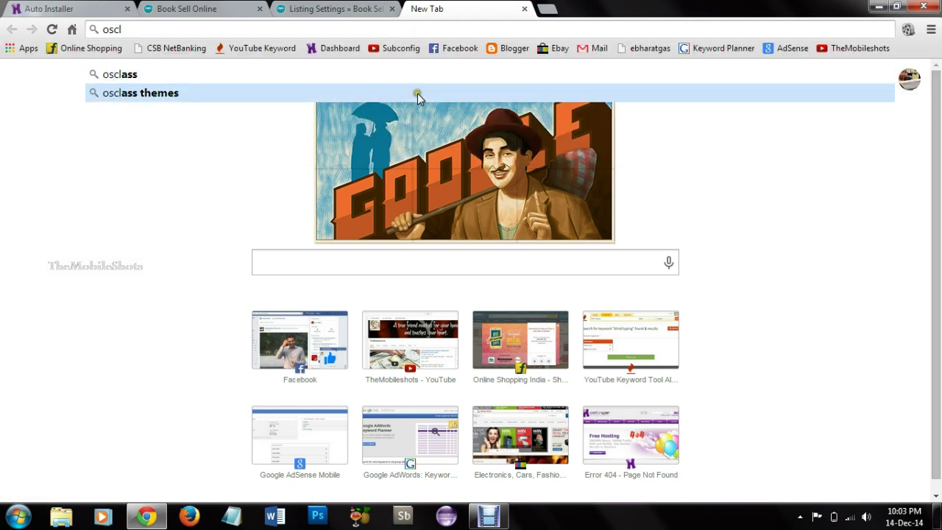
left_click(418, 114)
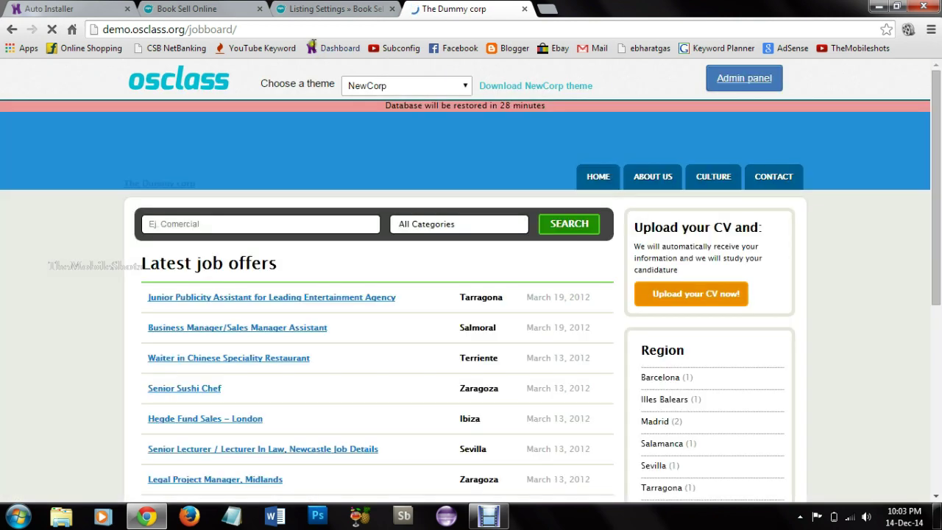
Step: Switch the demo job board to the bender theme
left_click(465, 86)
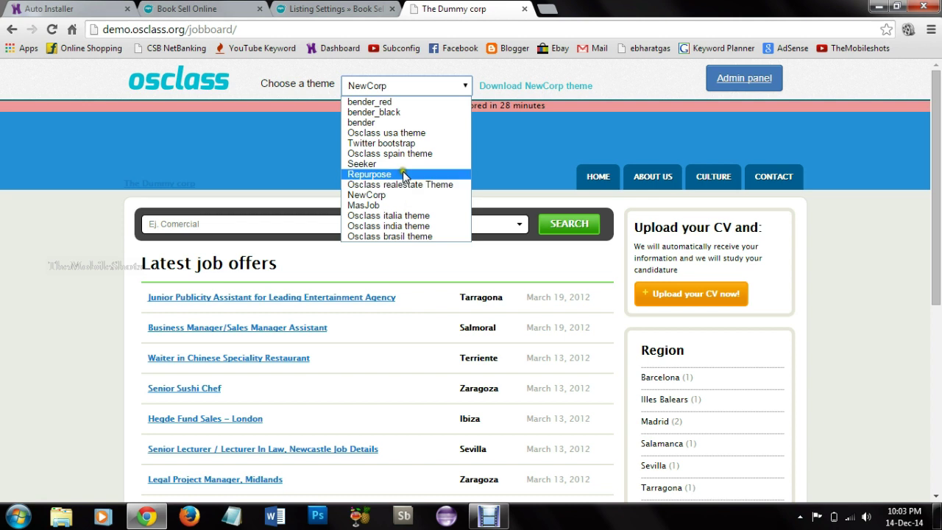
left_click(405, 122)
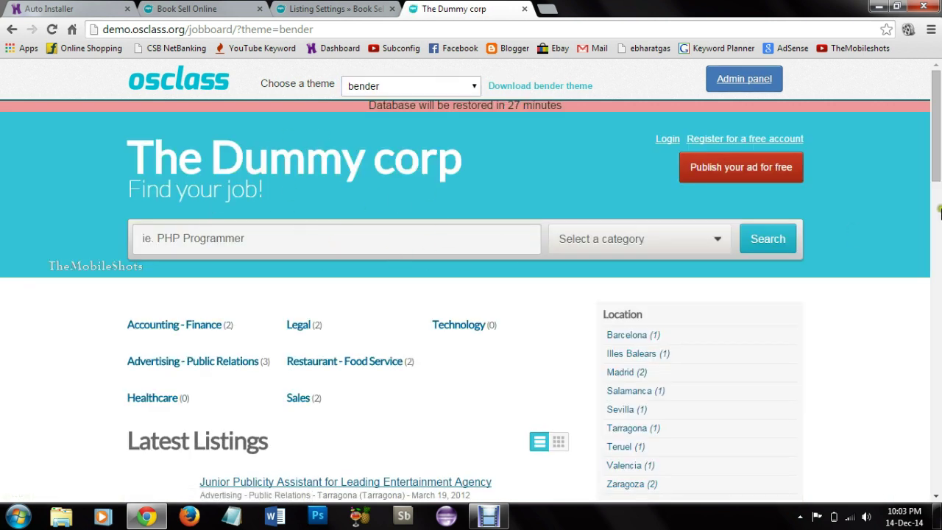
left_click_drag(938, 166, 932, 477)
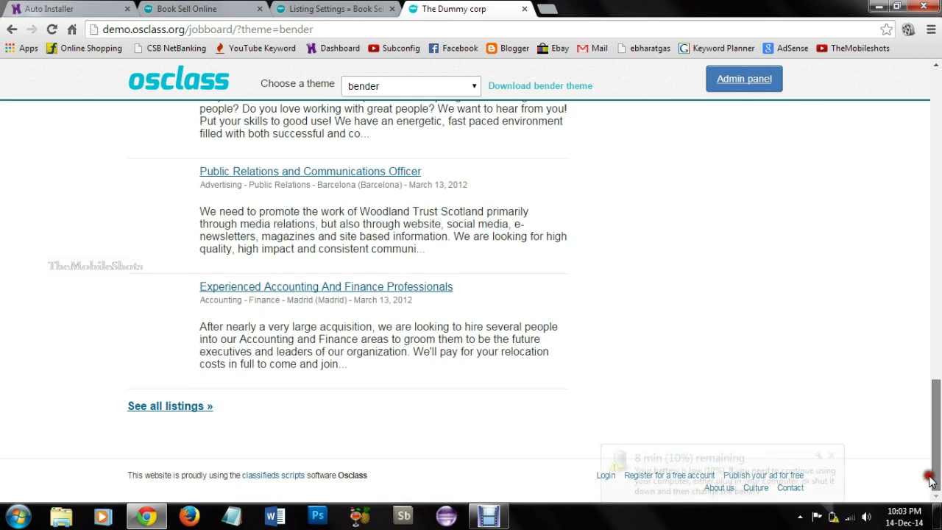
scroll(932, 480, "up", 7)
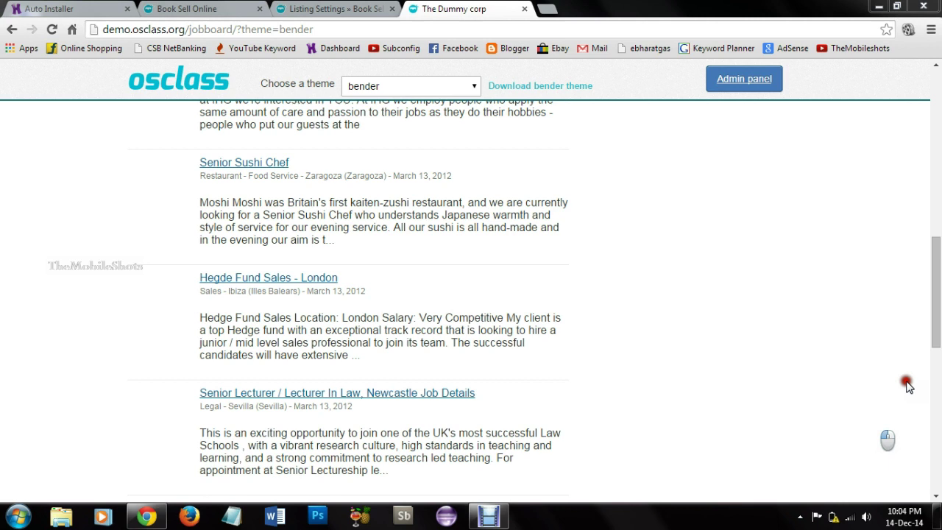
scroll(908, 386, "up", 8)
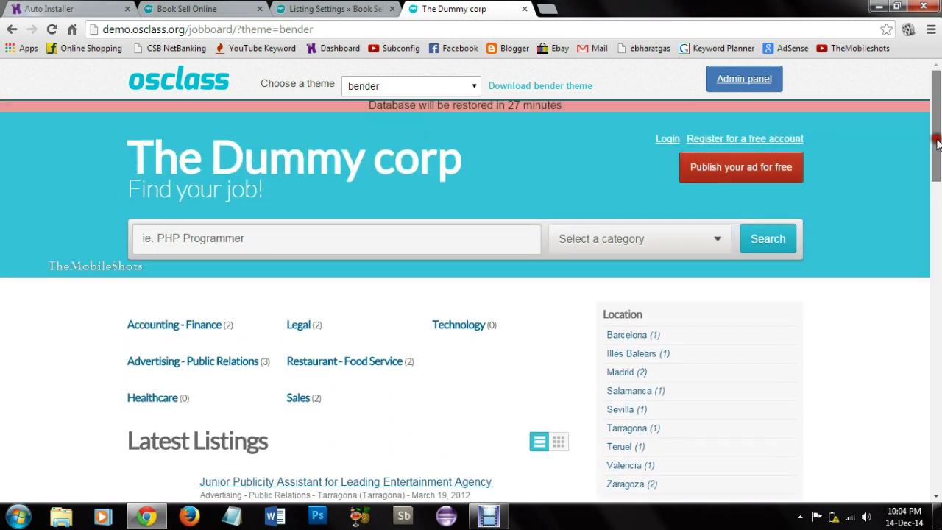
Step: Open the Accounting - Finance category and its Experienced Accounting And Finance Professionals listing
left_click(173, 328)
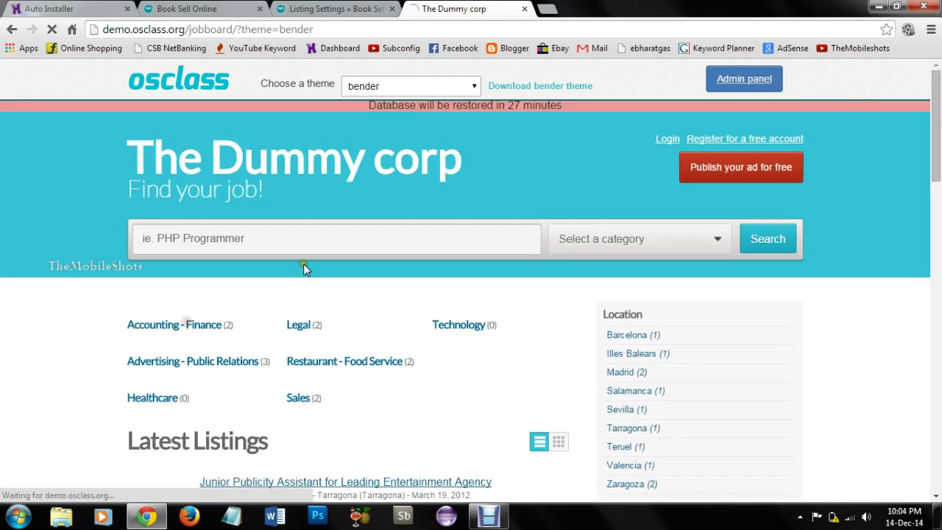
scroll(593, 271, "down", 1)
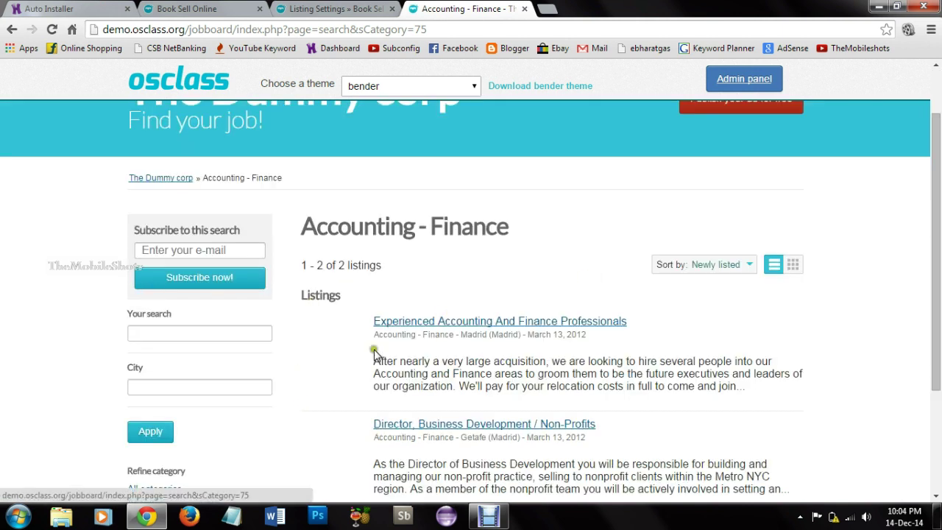
scroll(568, 327, "up", 1)
left_click_drag(939, 204, 938, 281)
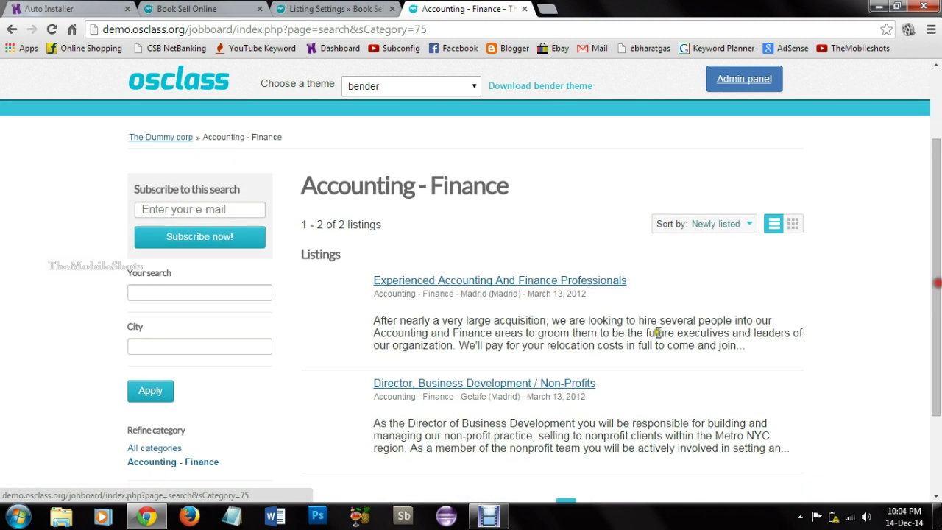
left_click(497, 282)
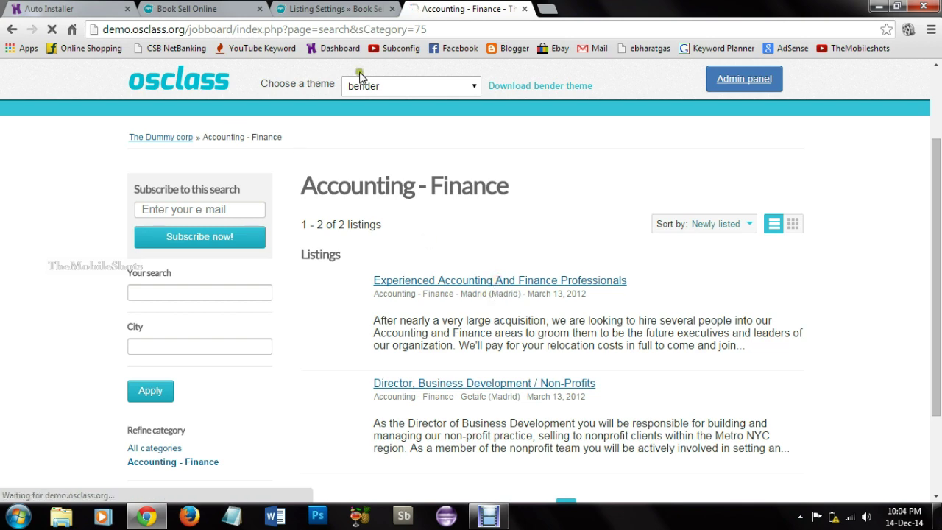